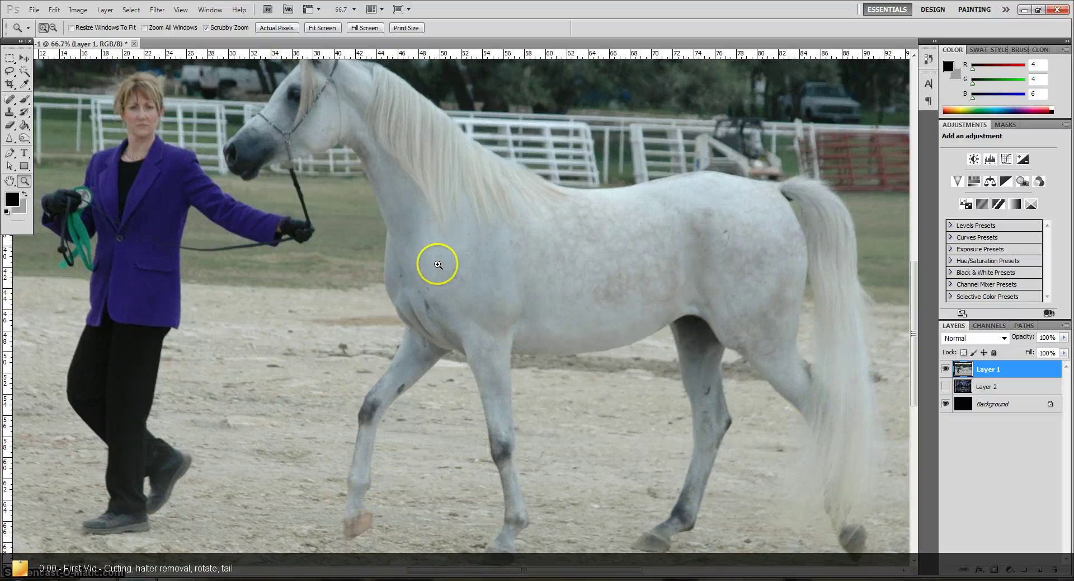
Zoom to 200% on the horse's head and neck and switch to the Pen tool
left_click(367, 252)
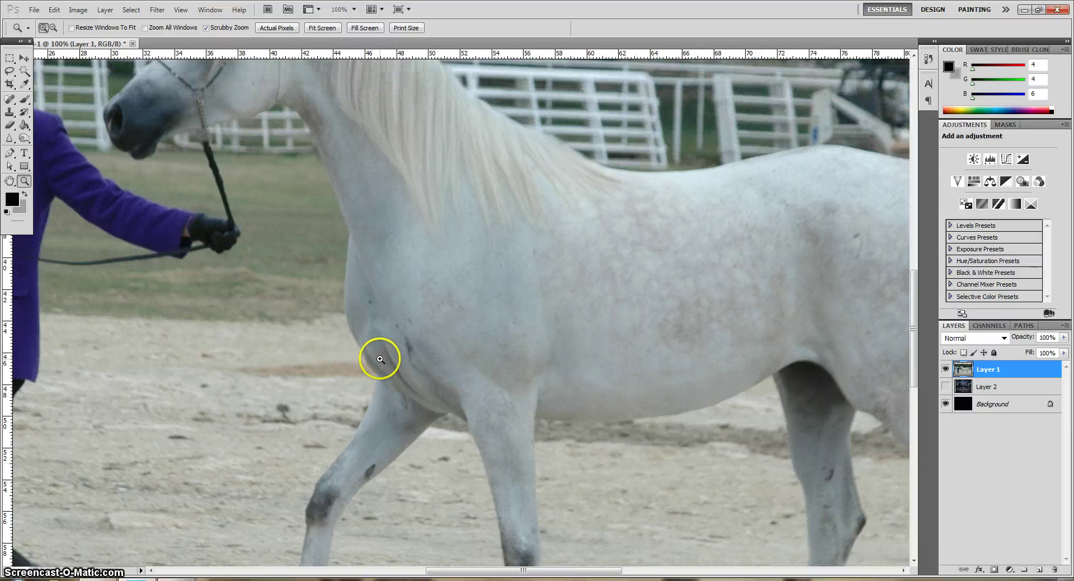
left_click(380, 361)
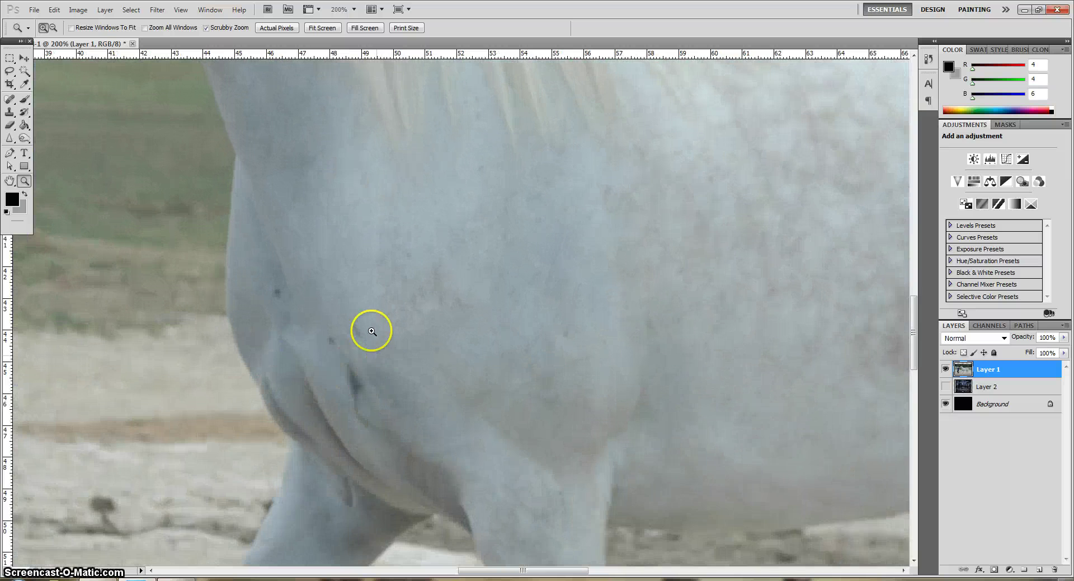
scroll(367, 315, "up", 4)
scroll(367, 312, "up", 3)
scroll(367, 312, "up", 3)
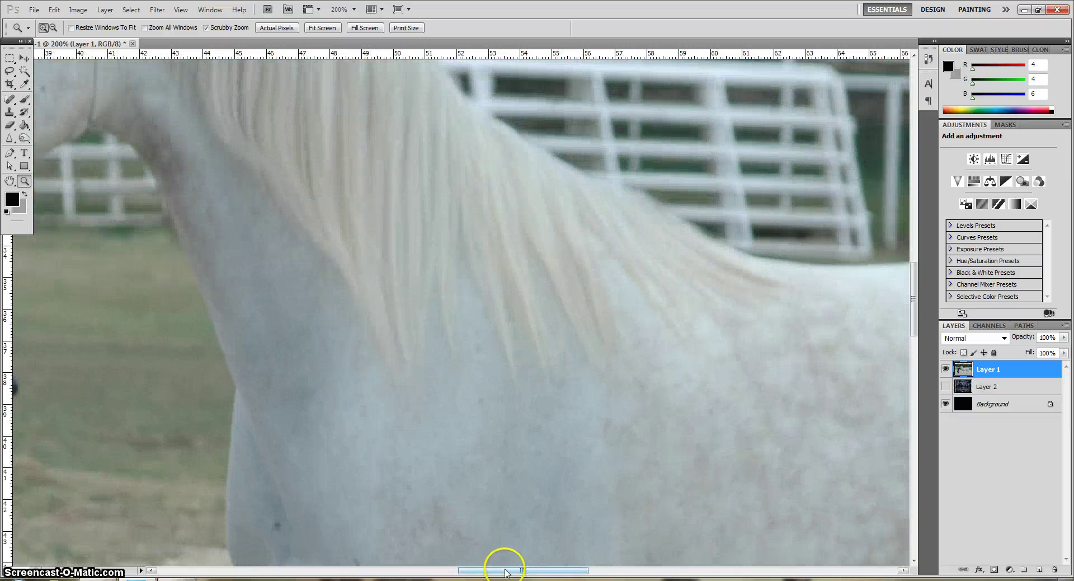
left_click_drag(523, 570, 473, 570)
scroll(480, 510, "up", 3)
scroll(480, 509, "up", 1)
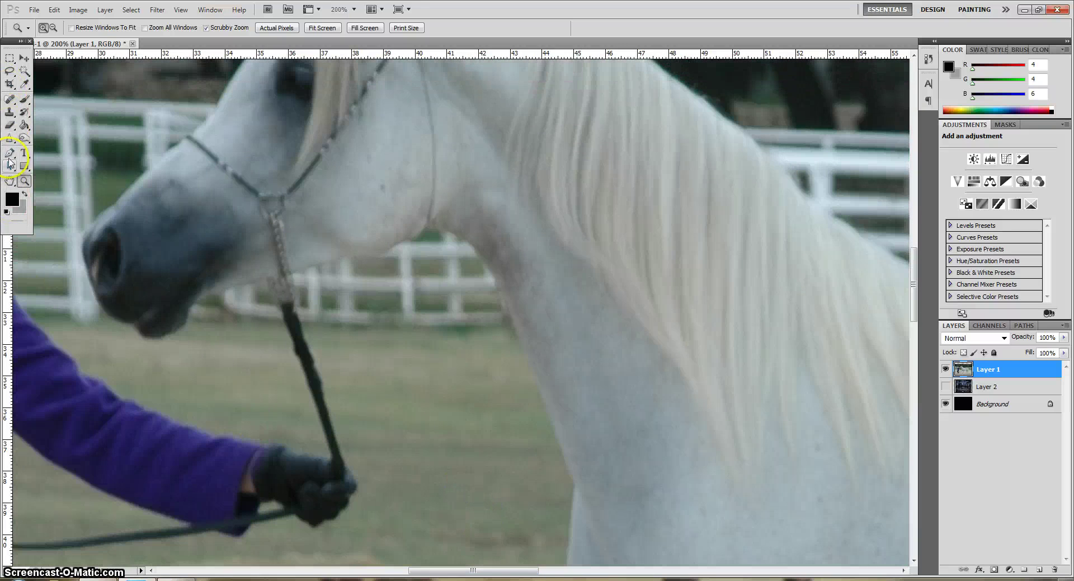
left_click(9, 156)
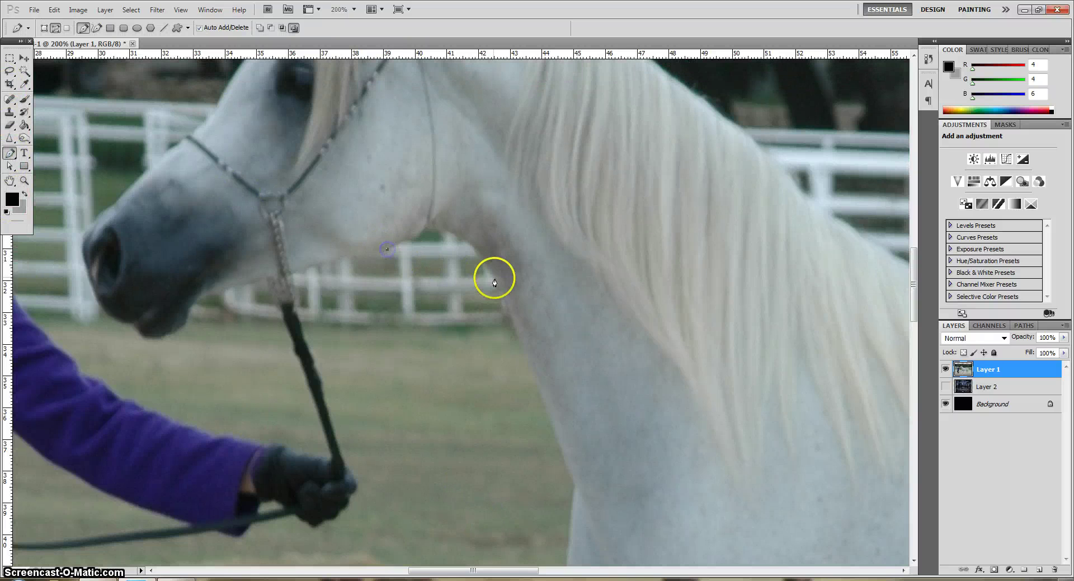
Start the path under the horse's jaw and curve it down the throat
left_click(497, 283)
left_click(437, 267)
left_click_drag(449, 232, 412, 238)
scroll(476, 252, "down", 3)
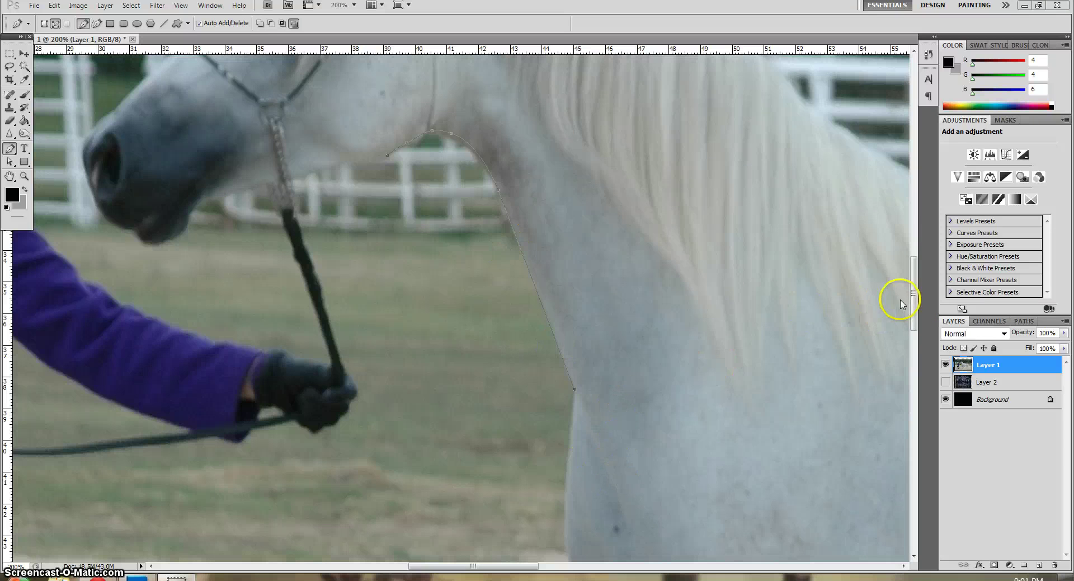
left_click_drag(914, 291, 916, 328)
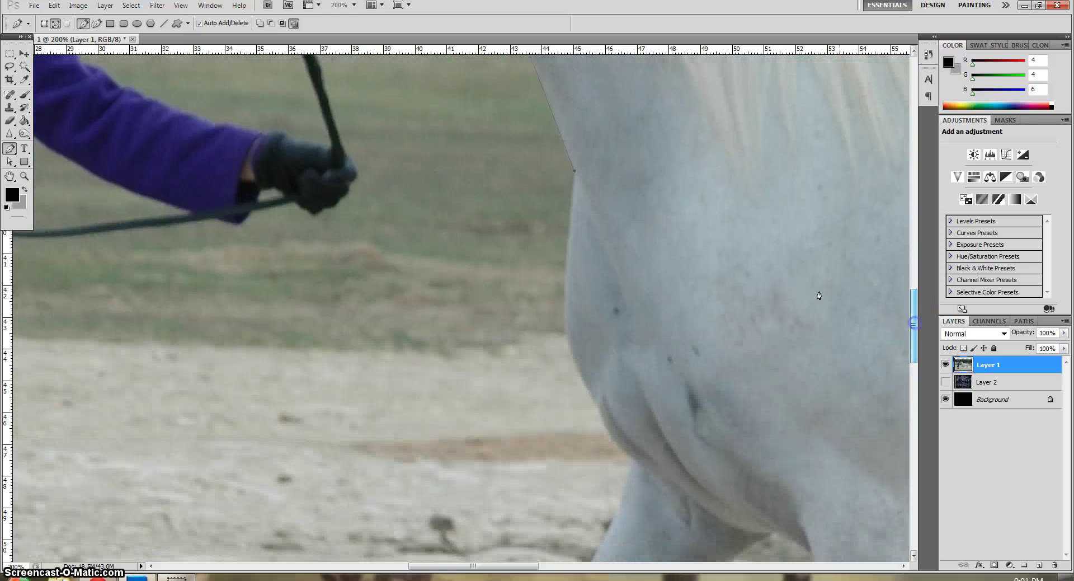
Add anchors along the chest edge down to the belly
left_click(597, 401)
left_click_drag(590, 356, 592, 347)
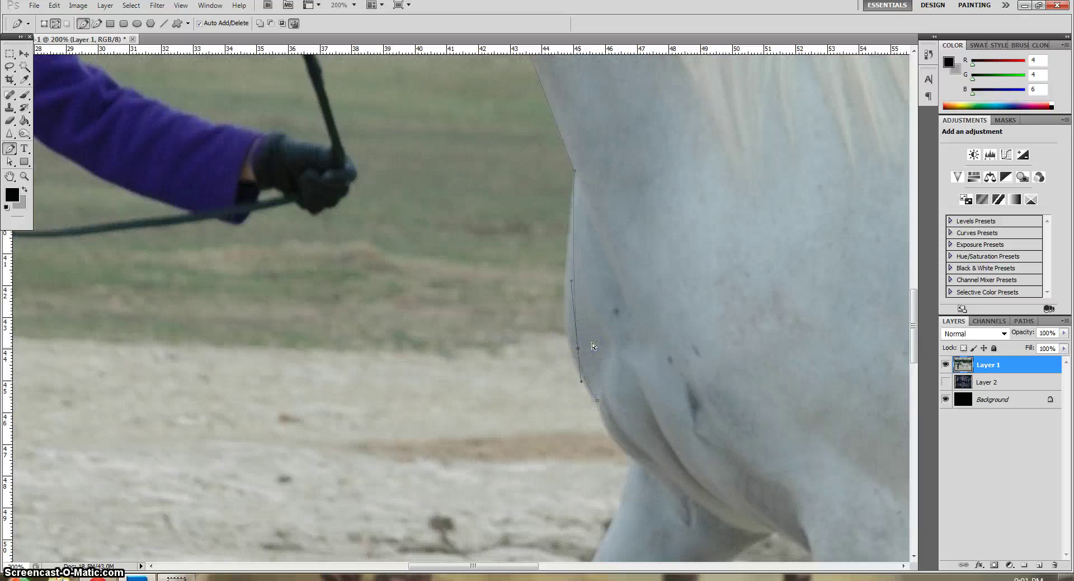
left_click(572, 199)
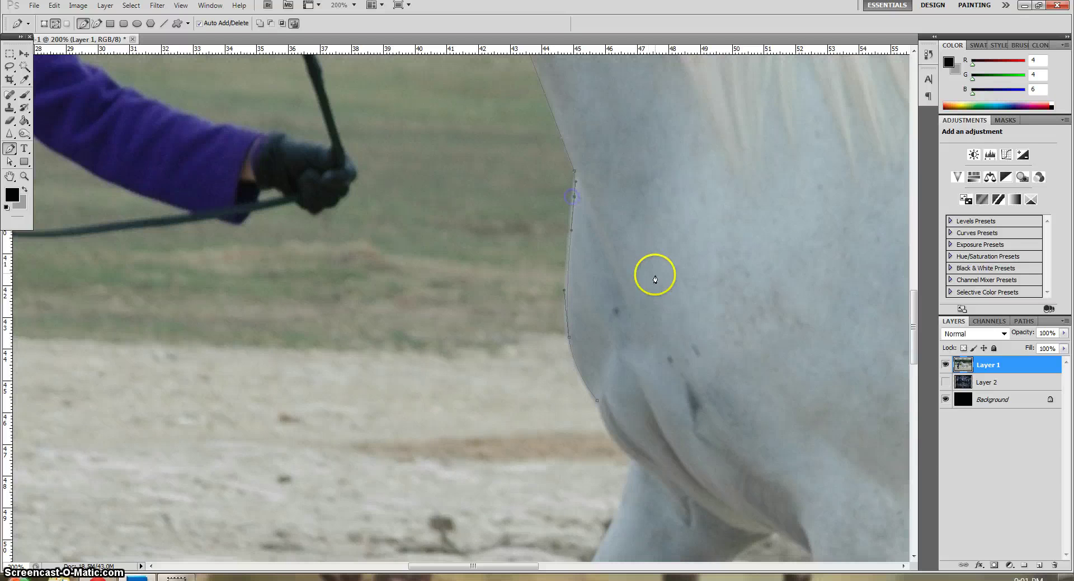
scroll(655, 279, "down", 3)
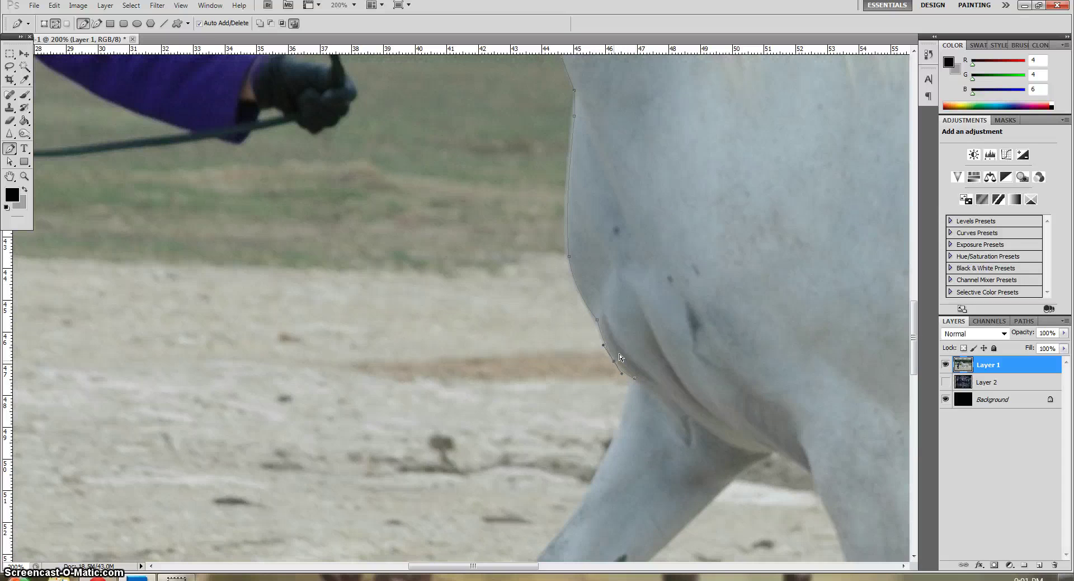
scroll(643, 353, "down", 5)
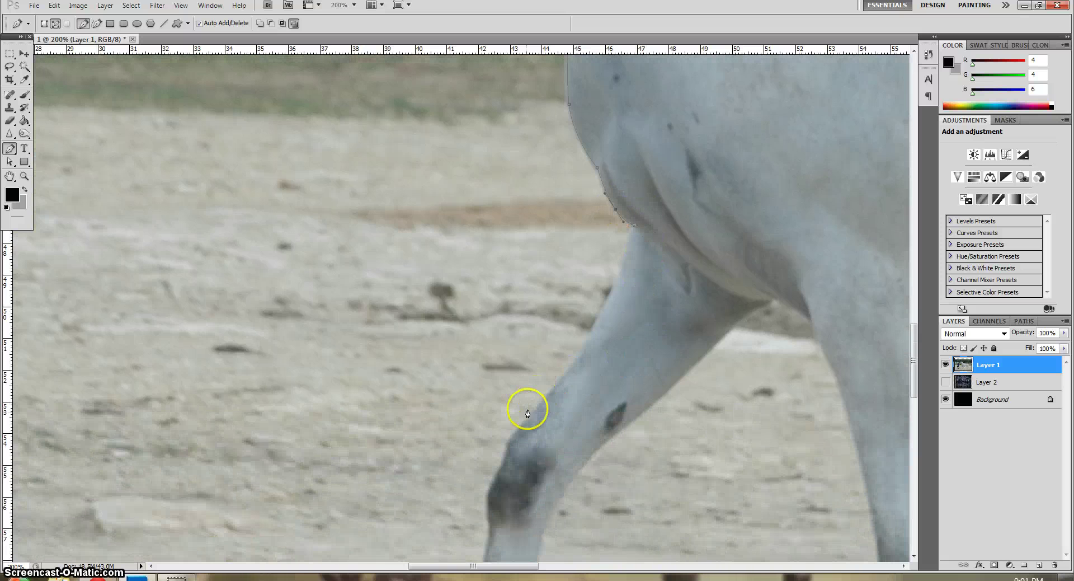
Curve the path down the front of the raised foreleg past the knee
left_click(508, 442)
left_click_drag(575, 339, 569, 345)
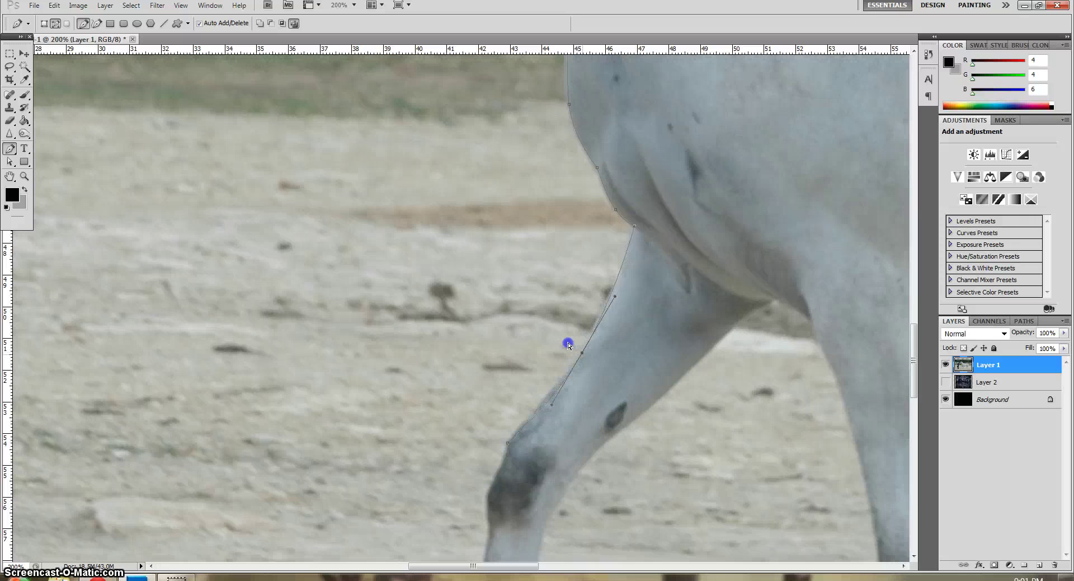
left_click(602, 320)
left_click_drag(602, 320, 599, 316)
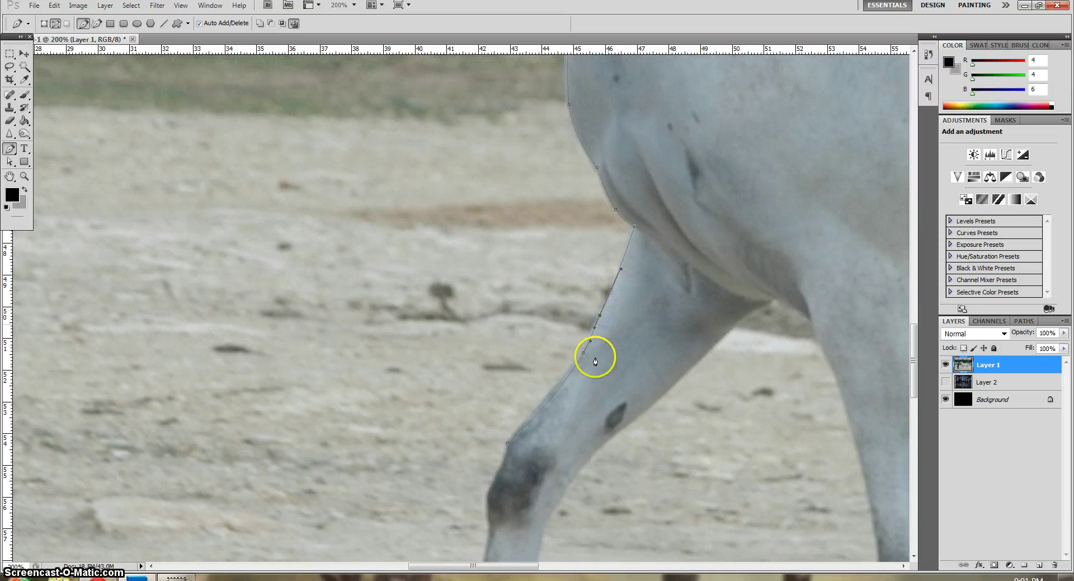
left_click(546, 406)
scroll(542, 400, "down", 1)
scroll(541, 401, "down", 2)
scroll(540, 411, "down", 4)
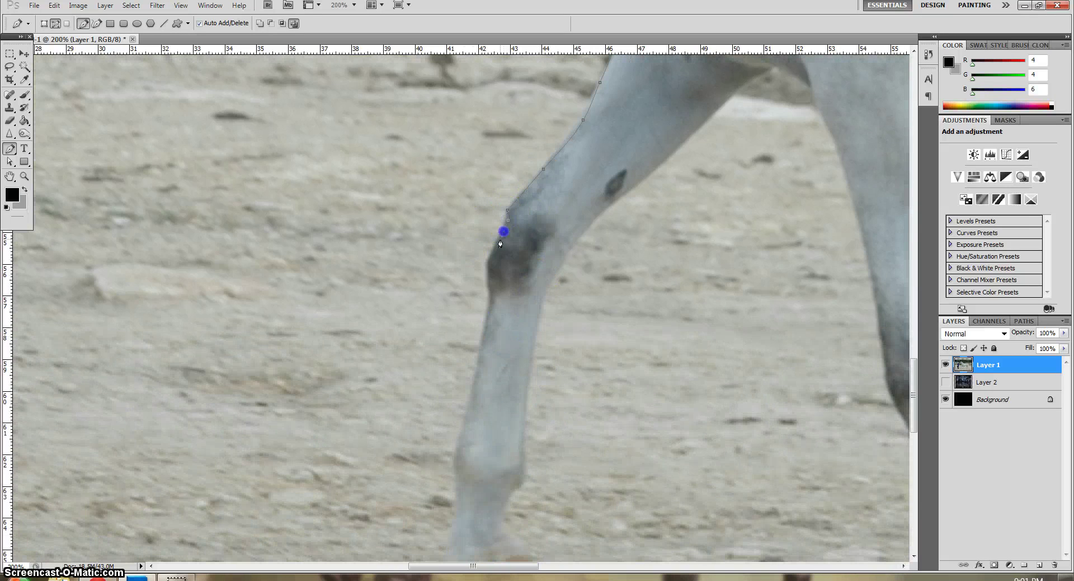
left_click_drag(489, 274, 488, 287)
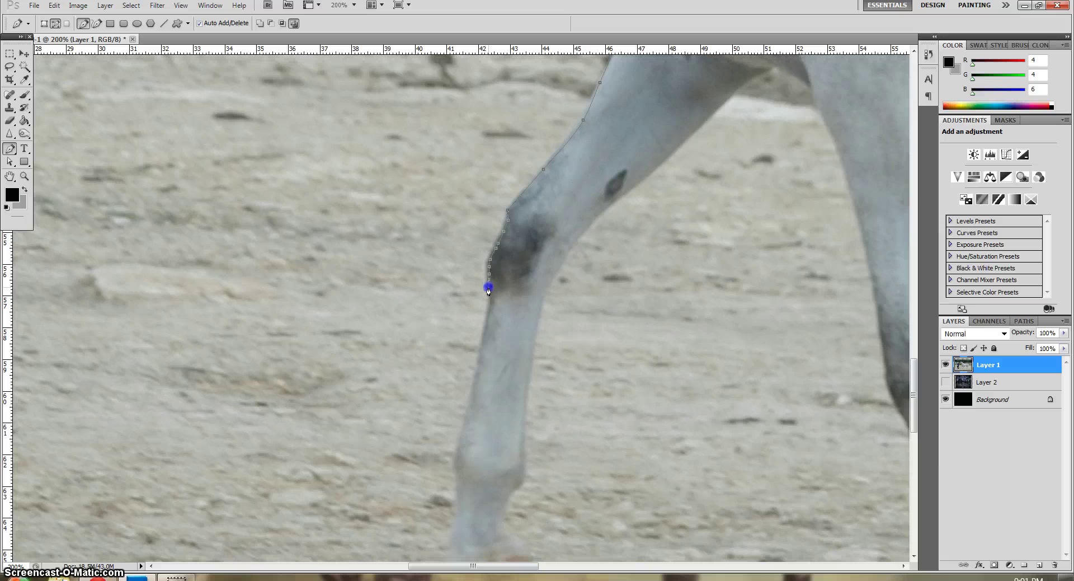
scroll(486, 315, "down", 1)
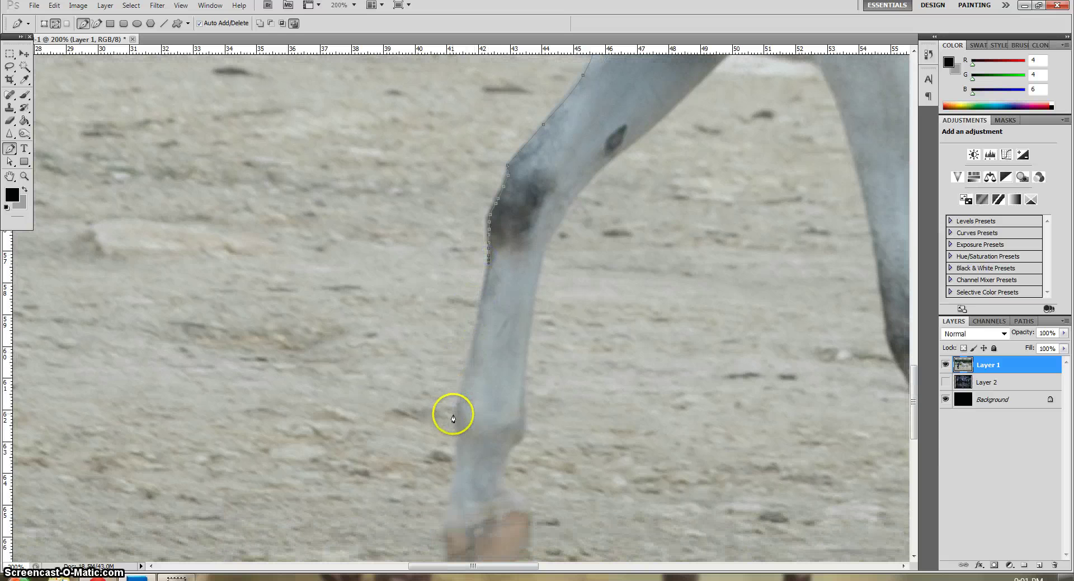
Continue the path down to the hoof and fit it around the hoof's lower edge
left_click(456, 417)
left_click(472, 351)
scroll(472, 359, "down", 1)
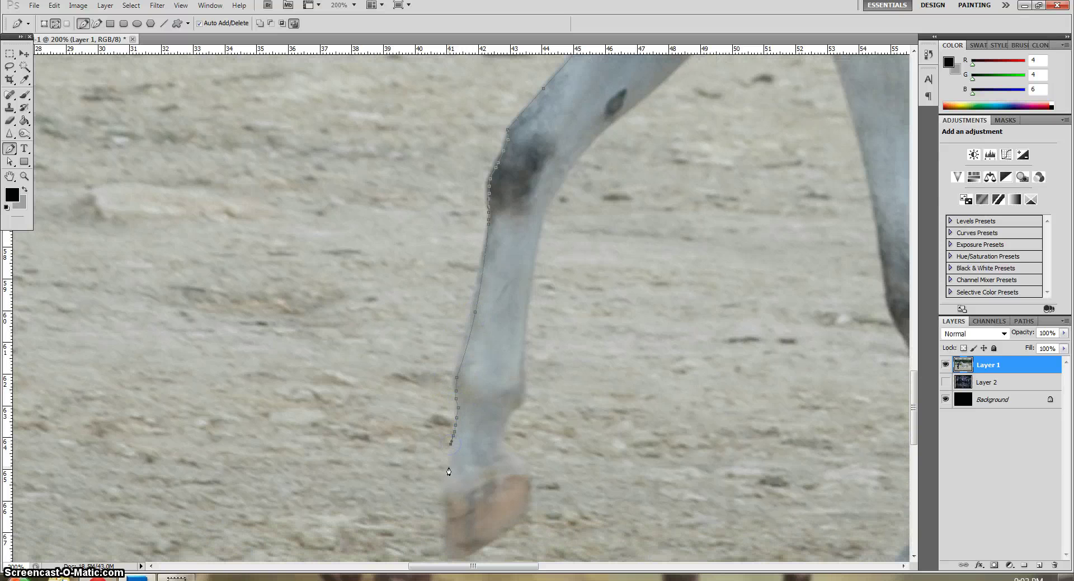
scroll(446, 501, "down", 1)
left_click(449, 510)
left_click(530, 466)
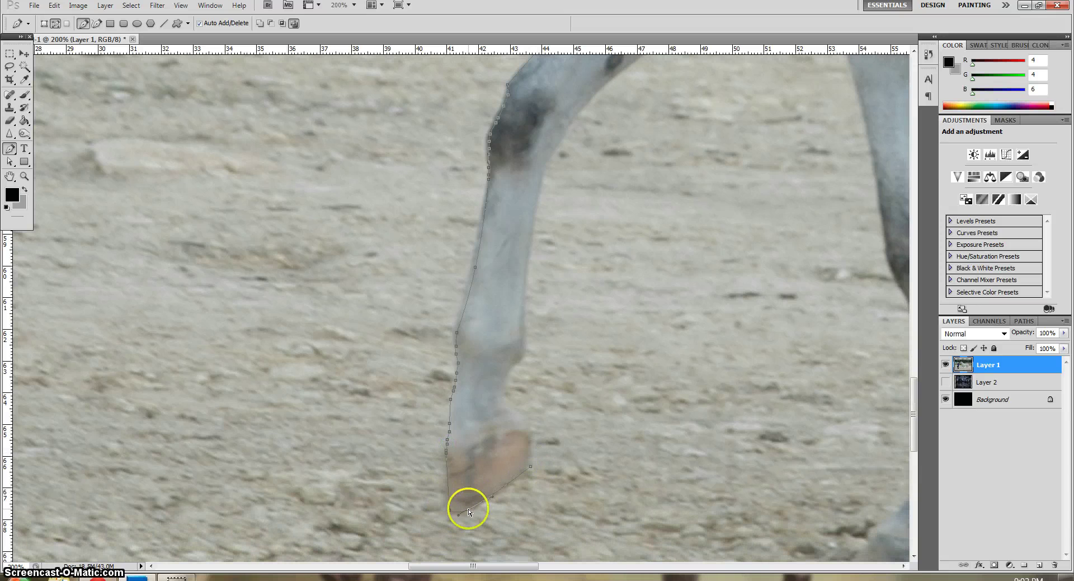
left_click(499, 487)
left_click(511, 479)
Trace anchors back up the foreleg's rear edge
left_click(502, 386)
scroll(528, 431, "up", 3)
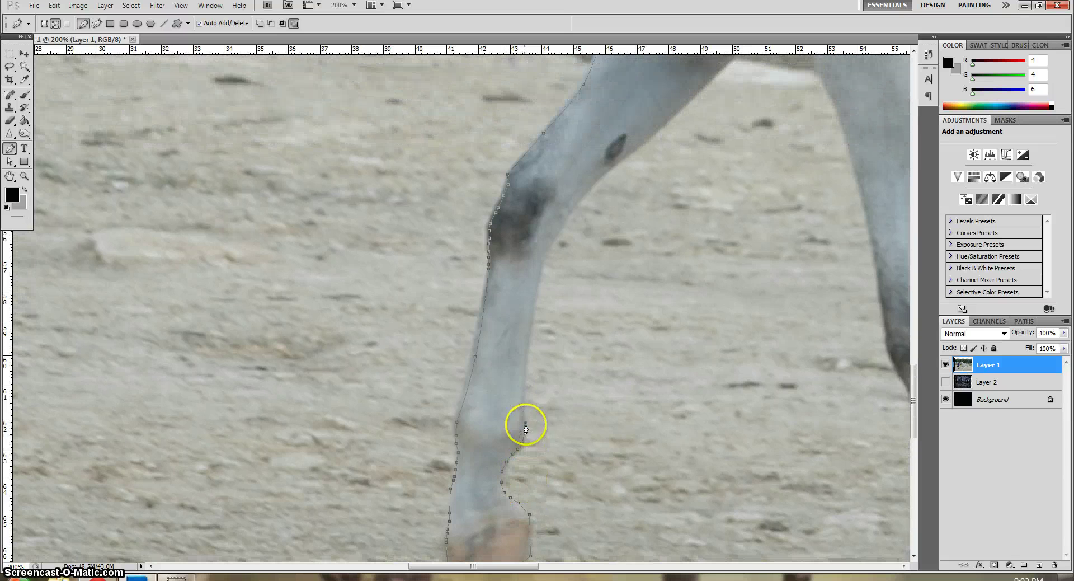
left_click(543, 254)
left_click(534, 307)
left_click(529, 355)
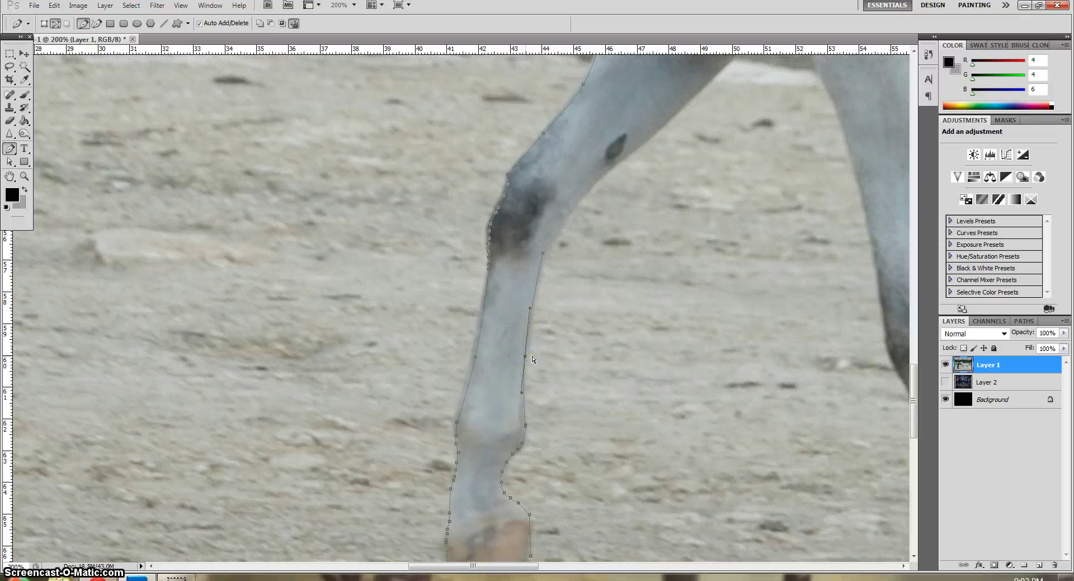
scroll(543, 391, "up", 2)
scroll(554, 407, "up", 2)
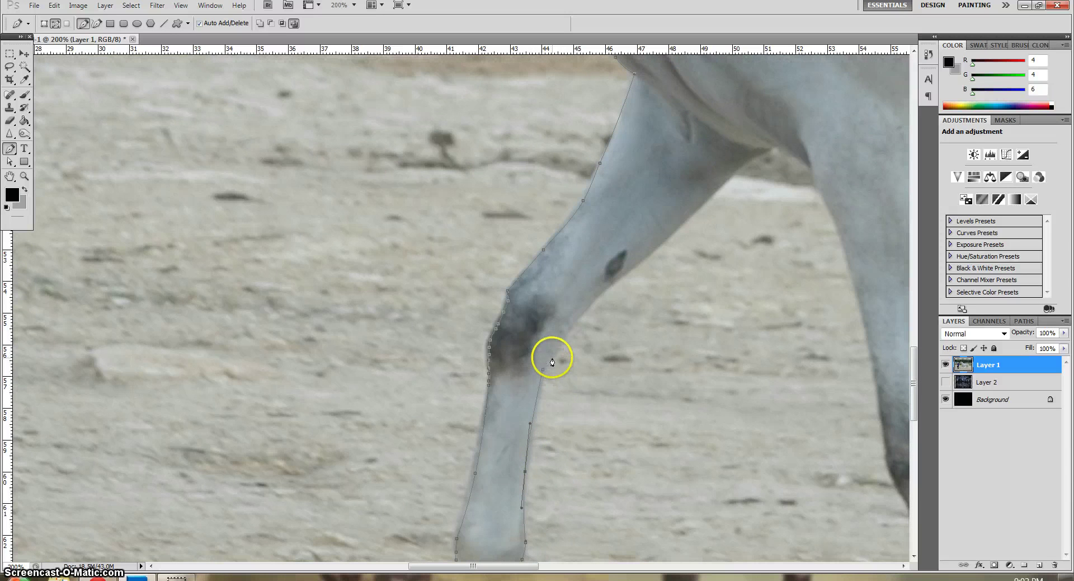
Carry the path above the knee up to where the leg meets the body
left_click_drag(554, 355, 561, 347)
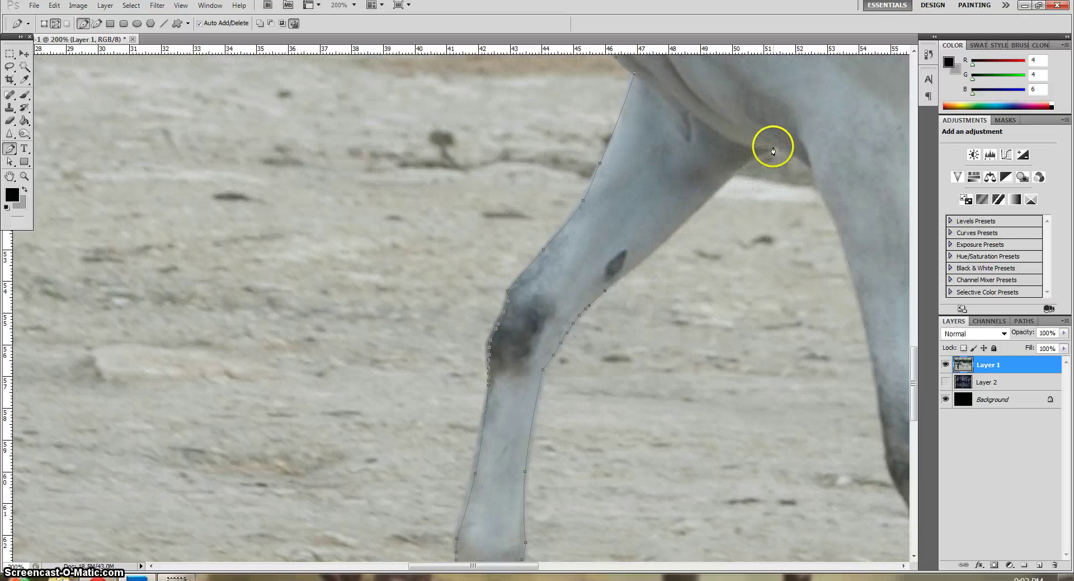
left_click_drag(773, 147, 740, 184)
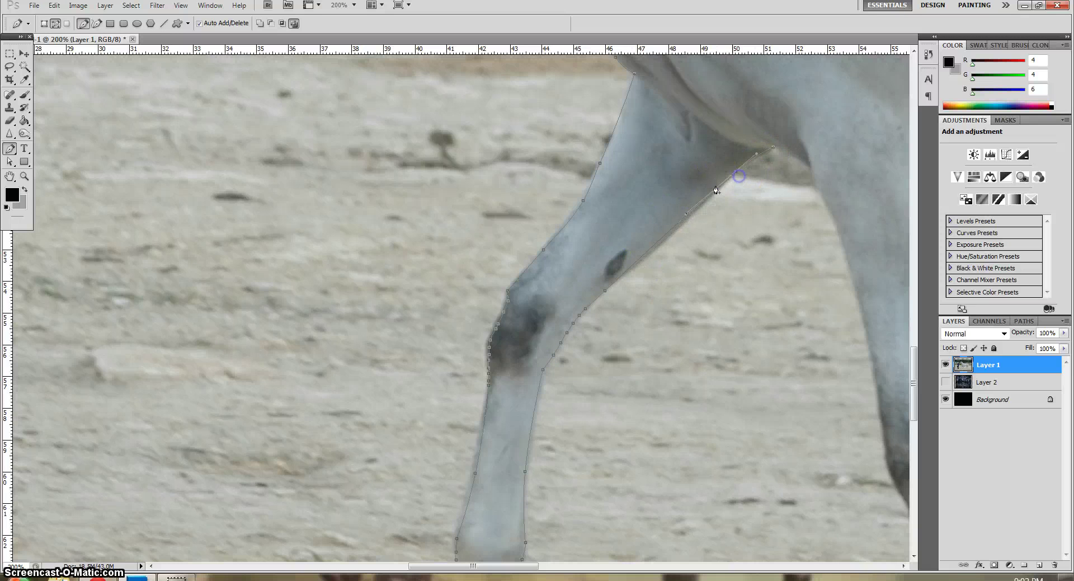
left_click_drag(666, 231, 661, 239)
left_click_drag(420, 566, 470, 568)
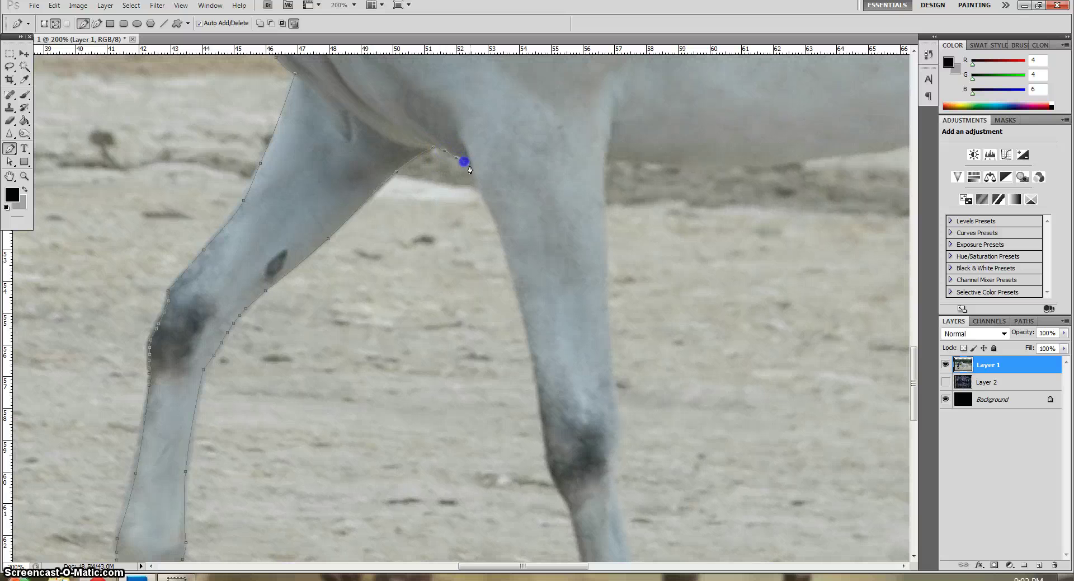
Curve the path down the second foreleg's front edge toward its hoof
left_click(548, 465)
left_click_drag(491, 274, 505, 295)
scroll(554, 375, "down", 2)
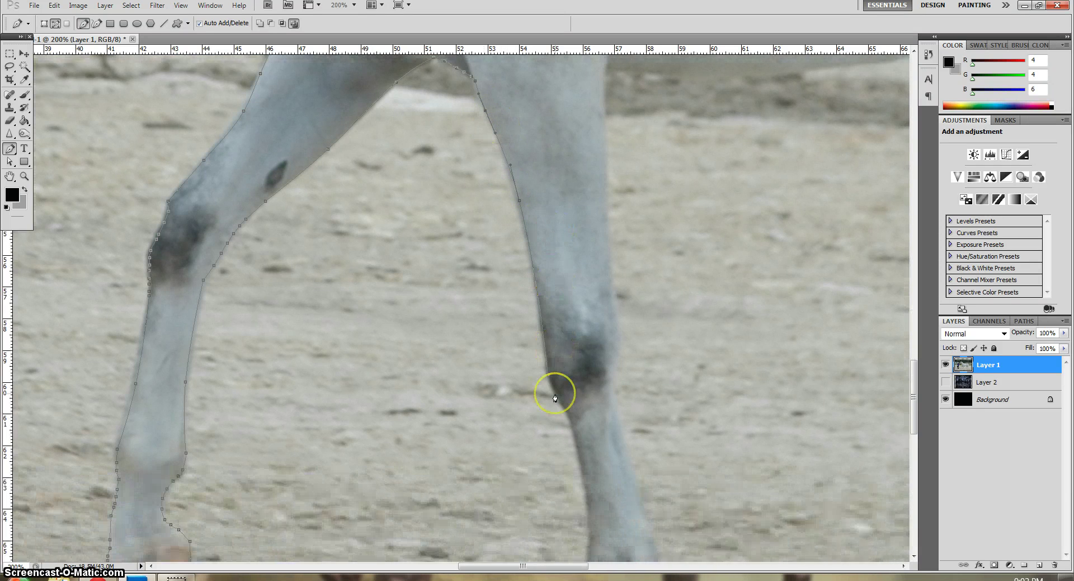
scroll(554, 386, "down", 2)
scroll(554, 388, "down", 3)
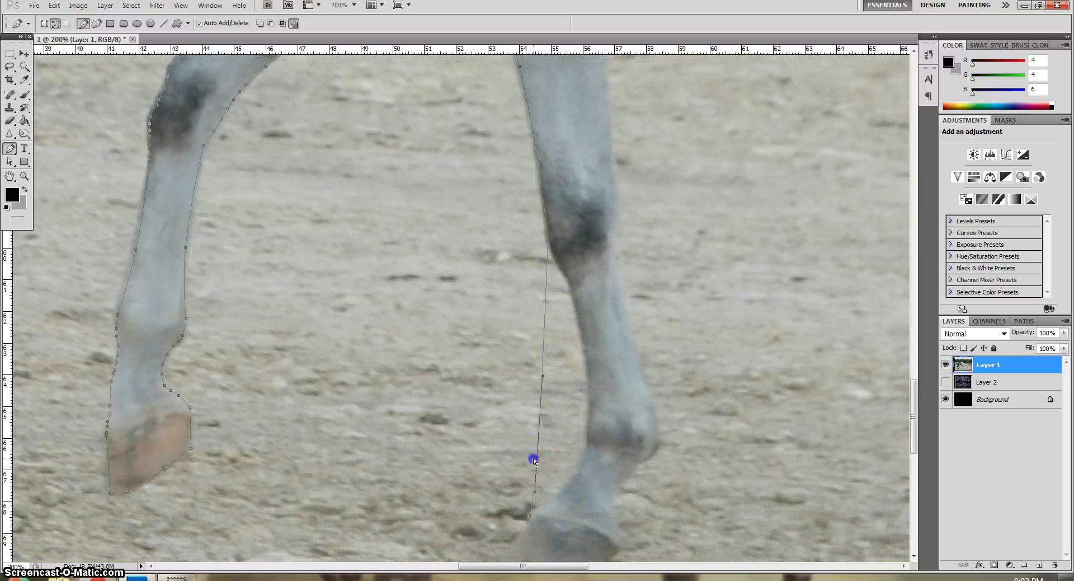
mouse_move(530, 454)
left_mouse_down()
mouse_move(576, 456)
mouse_move(548, 507)
left_mouse_up()
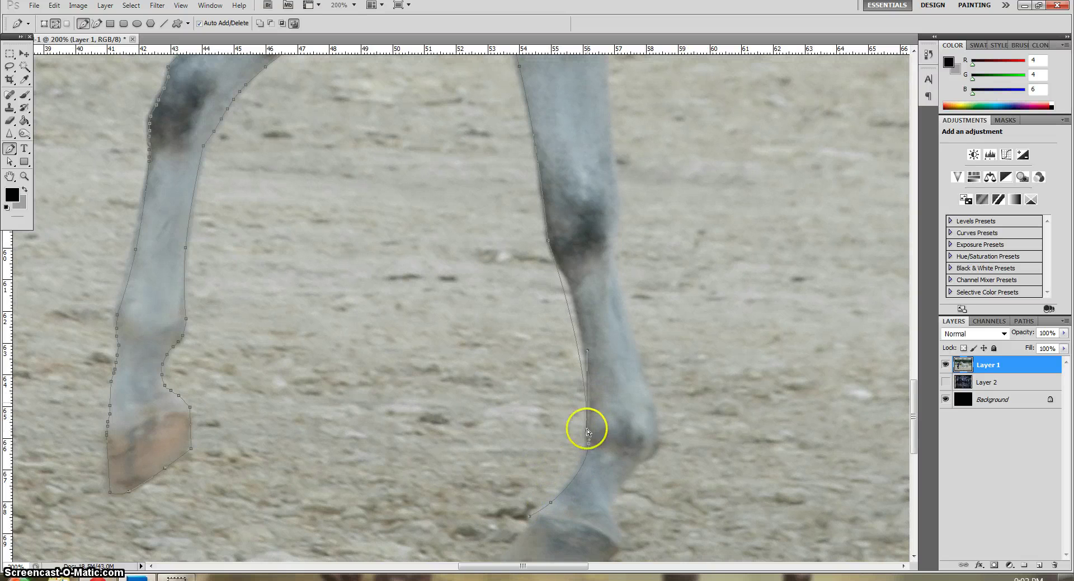
left_click(569, 307, "ctrl")
left_click(560, 270, "ctrl")
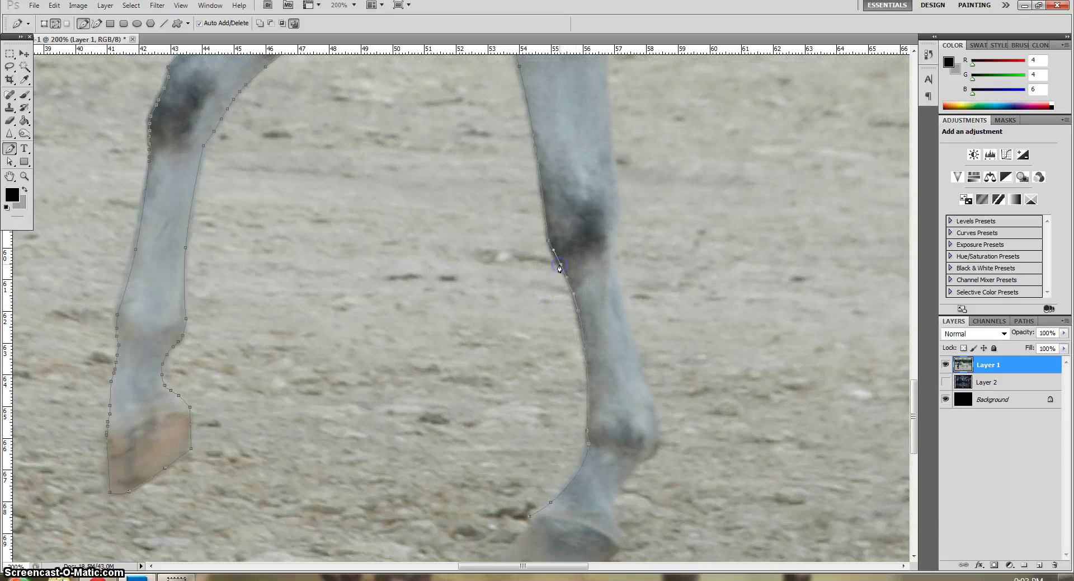
Wrap the path around the second hoof with sharp corner anchors
scroll(642, 432, "down", 2)
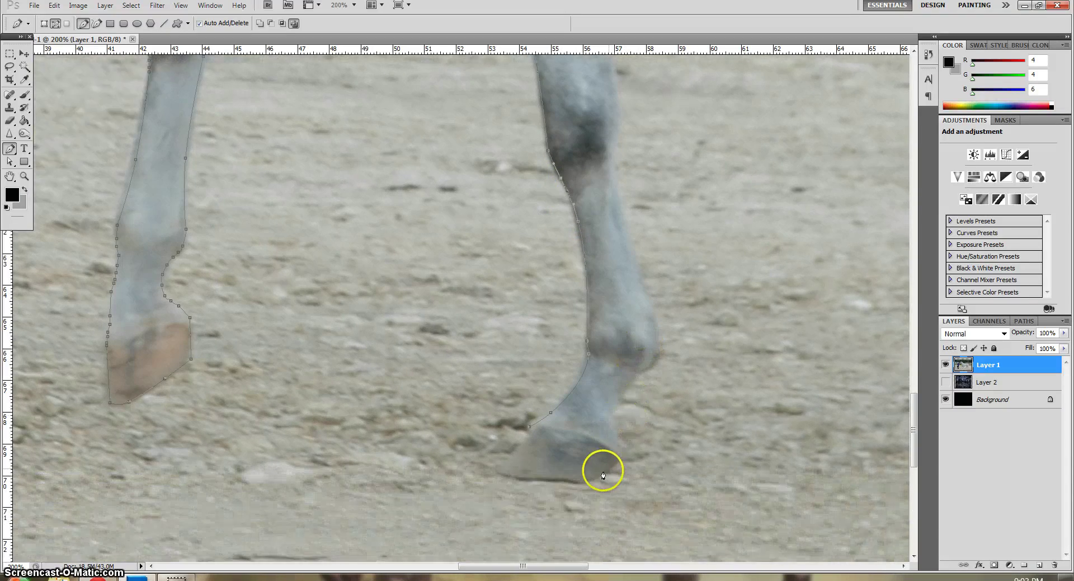
scroll(599, 467, "down", 2)
left_click(498, 425)
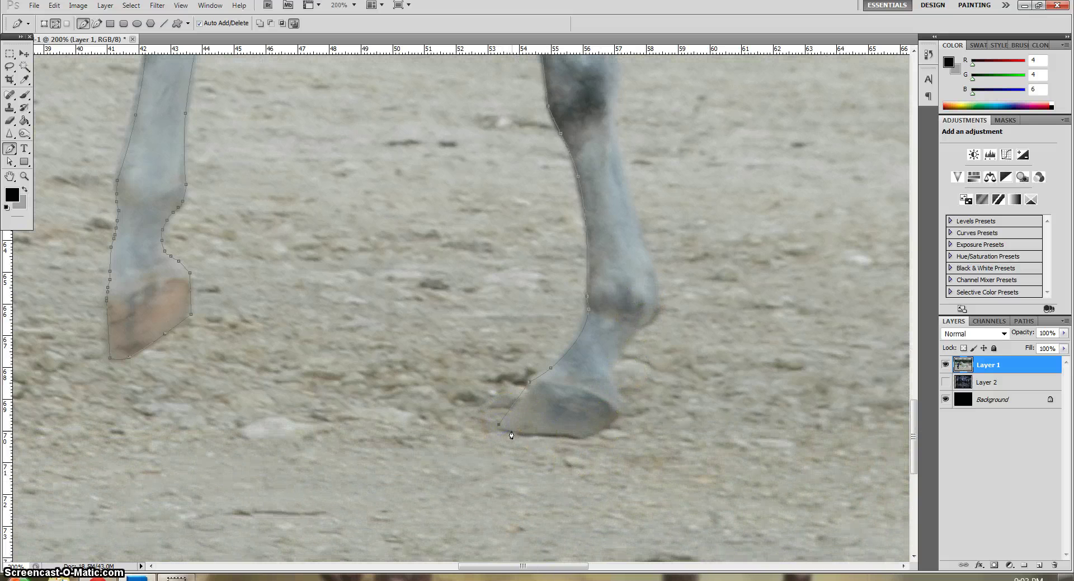
left_click(515, 402, "ctrl")
left_click(512, 429, "ctrl")
left_click(619, 413)
left_click(606, 425, "ctrl")
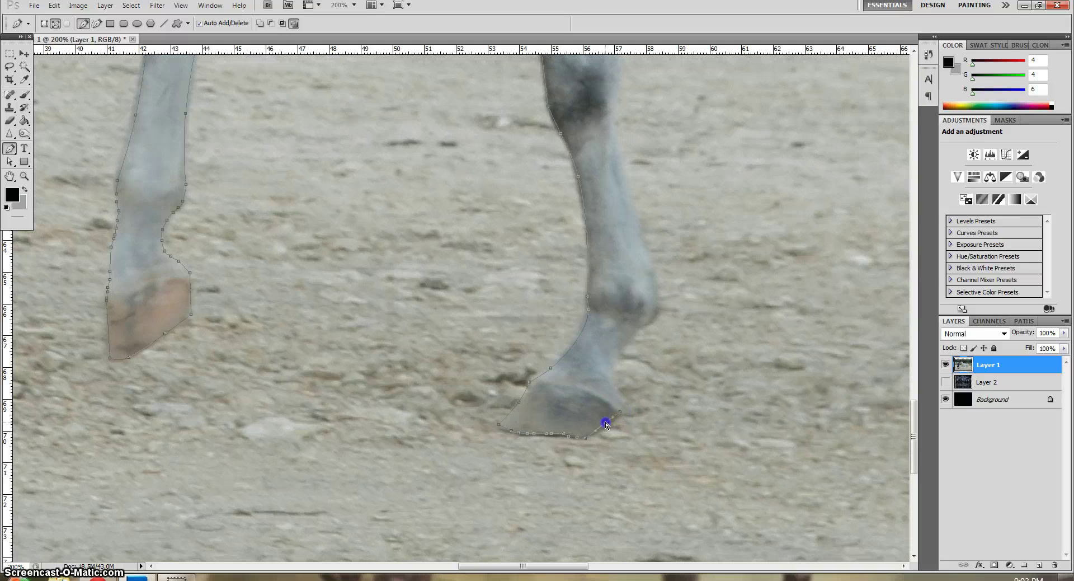
left_click(639, 328)
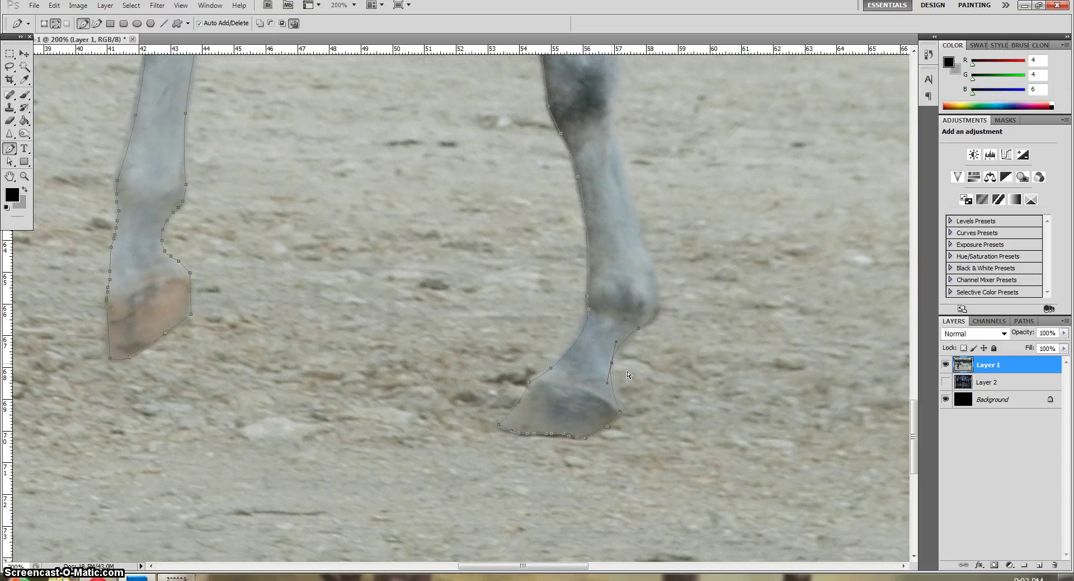
left_click(618, 398)
Trace curved anchors up the leg edge from the hoof
scroll(655, 331, "up", 3)
scroll(664, 426, "up", 2)
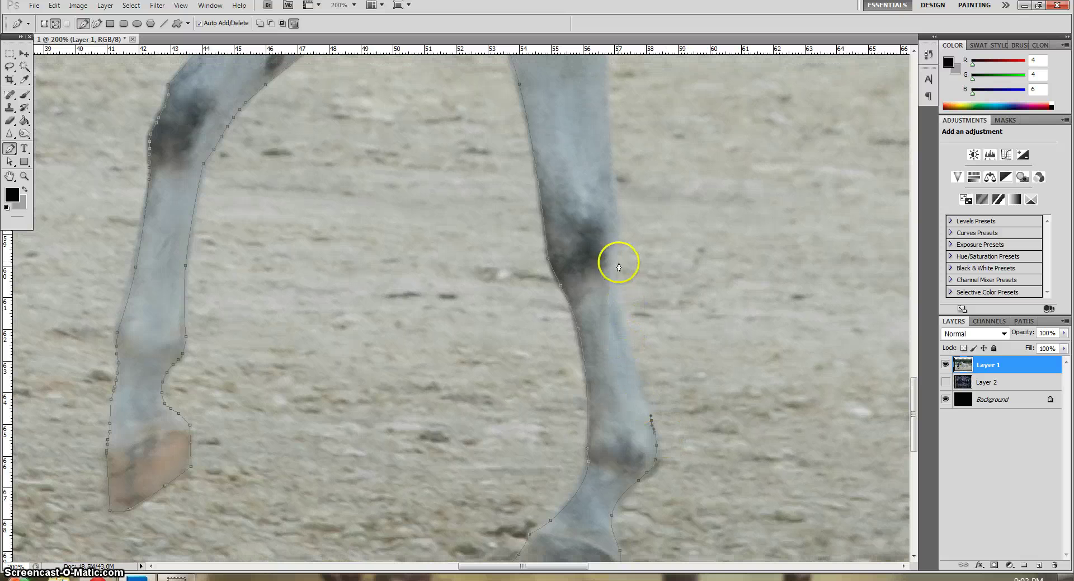
left_click(614, 246)
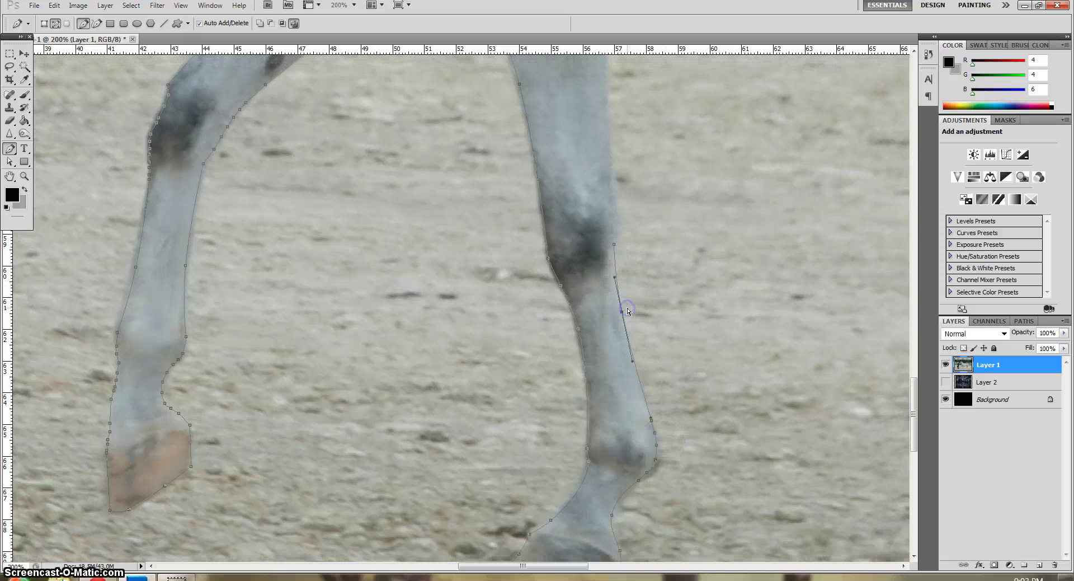
scroll(647, 372, "up", 2)
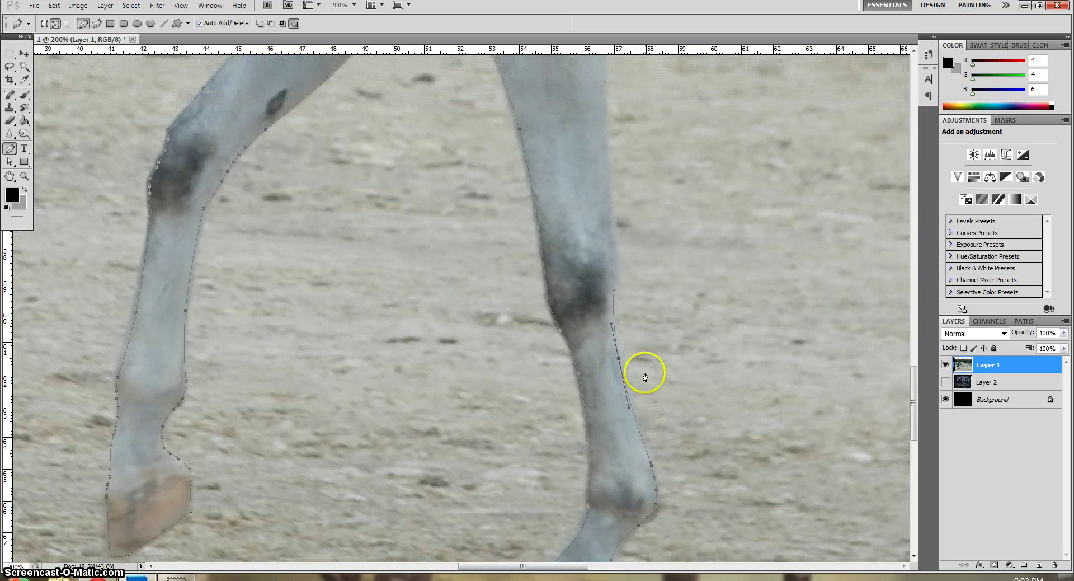
scroll(644, 372, "up", 2)
scroll(638, 380, "up", 1)
left_click(620, 397)
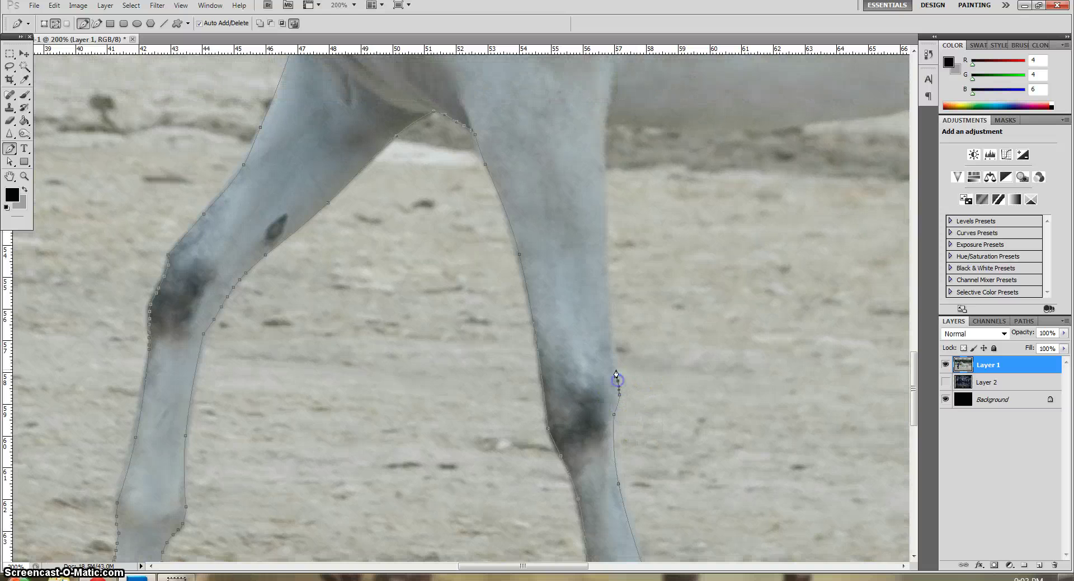
scroll(617, 374, "up", 1)
scroll(614, 372, "up", 1)
left_click(607, 190)
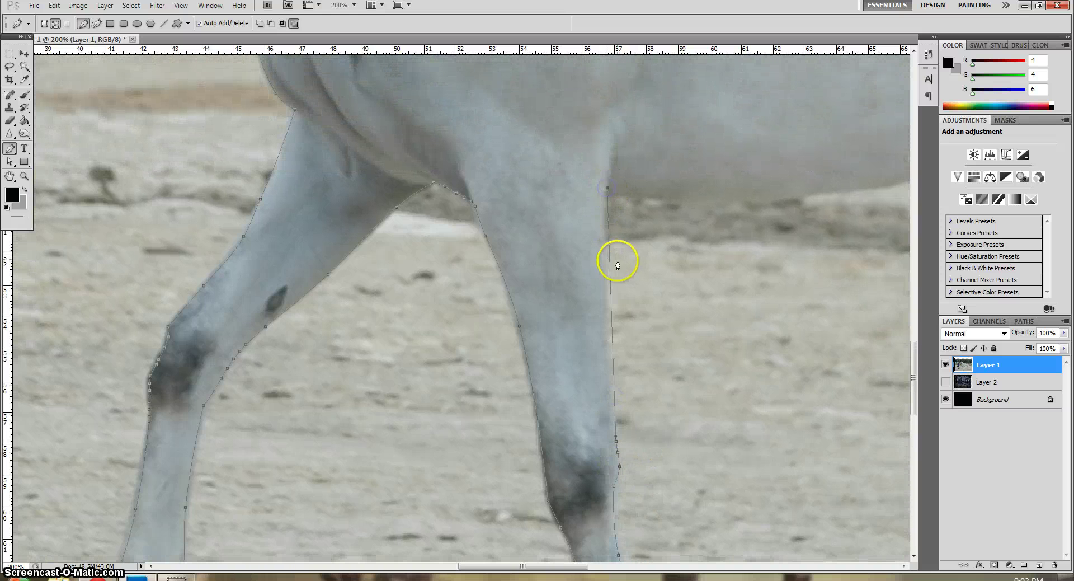
left_click_drag(618, 265, 609, 249)
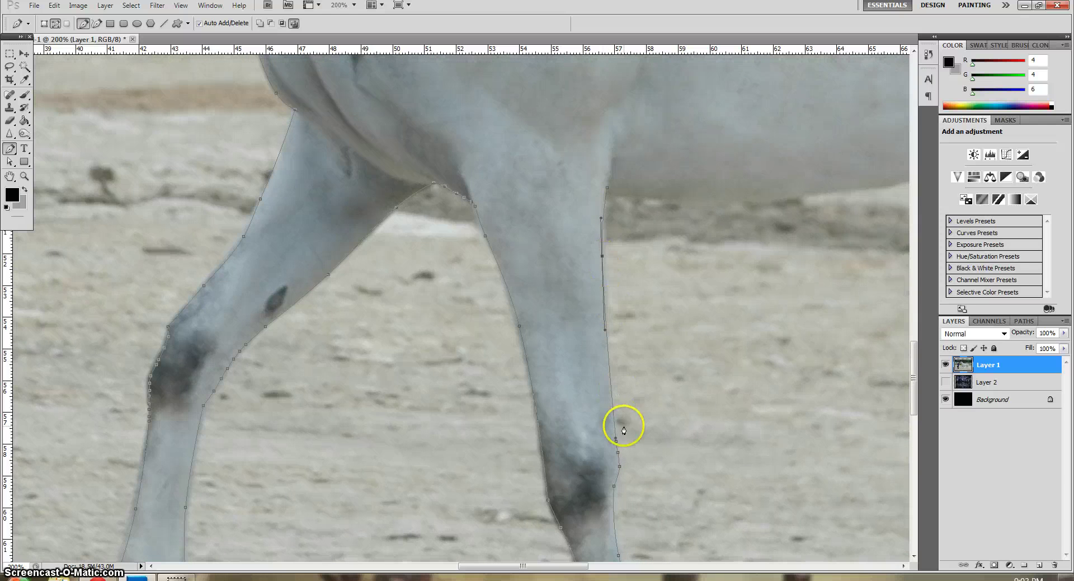
left_click_drag(624, 430, 616, 423)
Curve the path along the belly and start down the hind leg
scroll(635, 425, "up", 1)
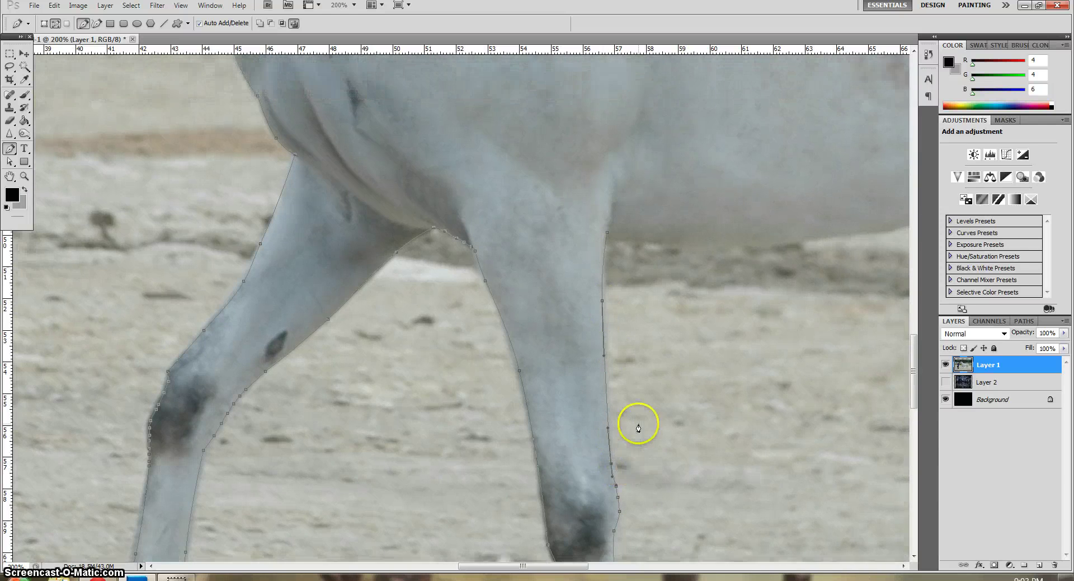
scroll(638, 425, "up", 1)
left_click_drag(503, 565, 567, 568)
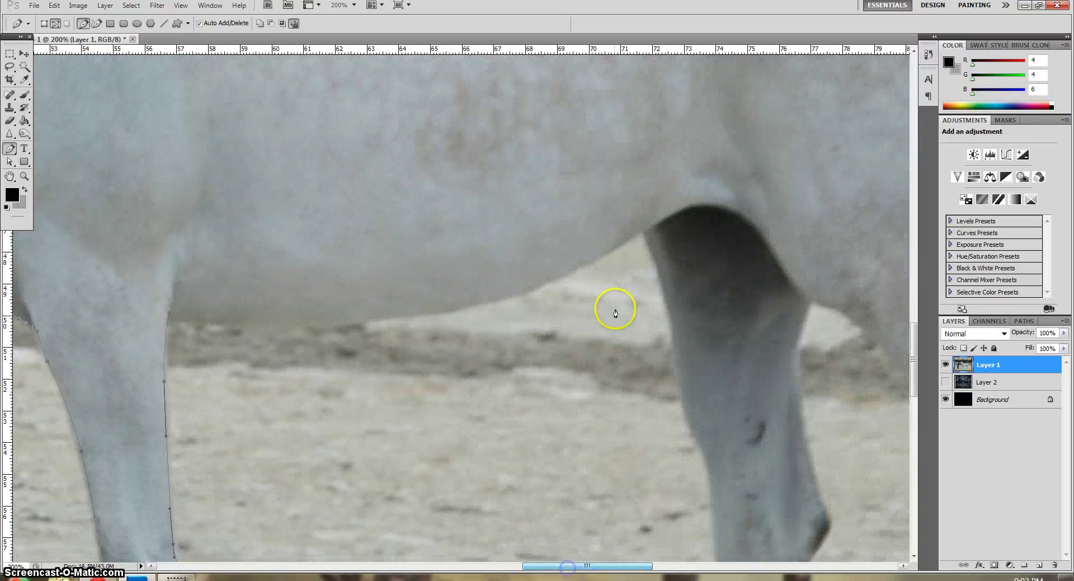
left_click(642, 229)
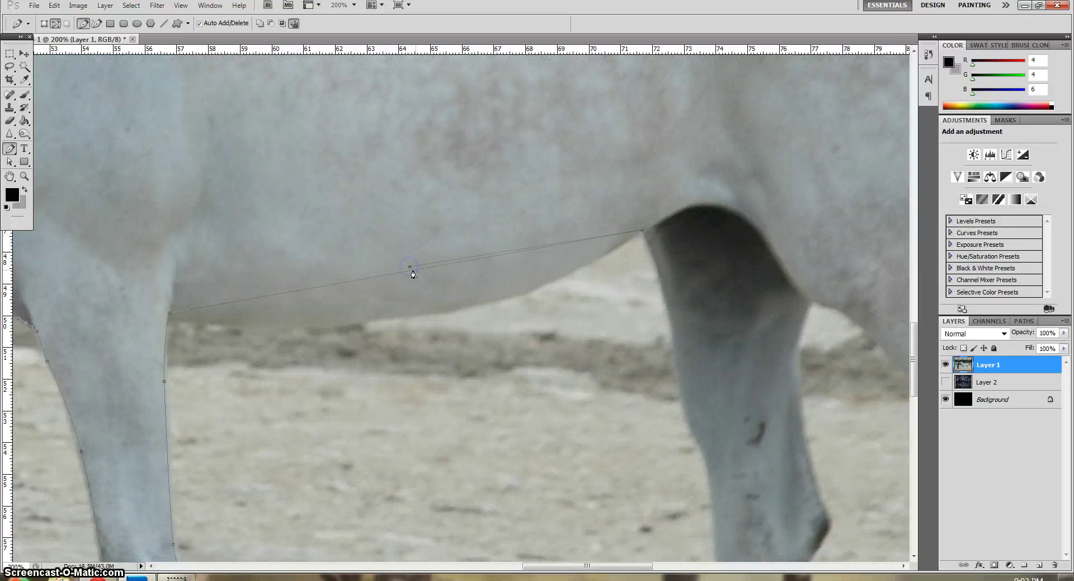
left_click_drag(417, 273, 416, 273)
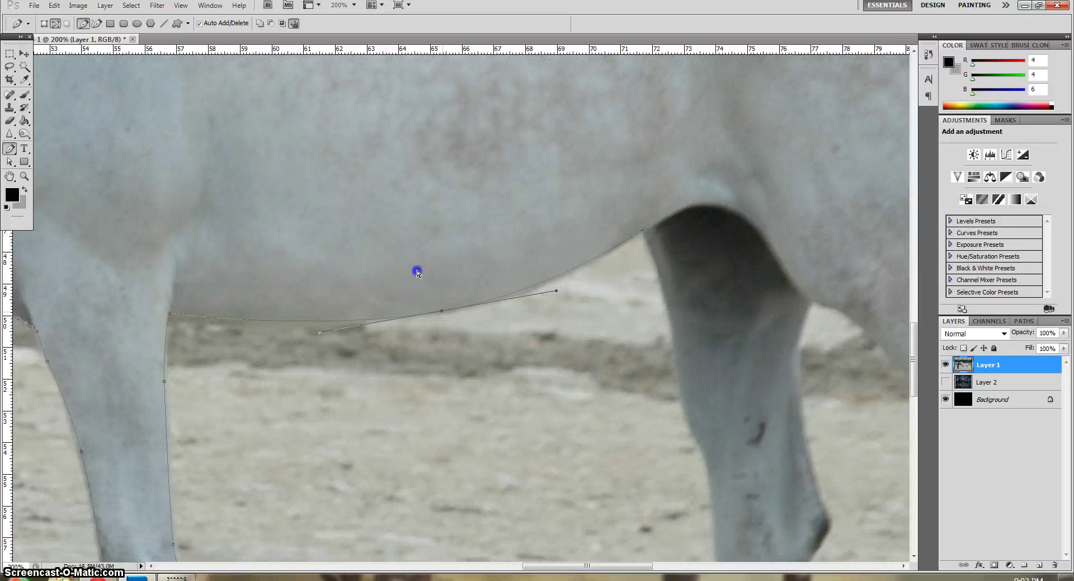
left_click_drag(211, 319, 213, 320)
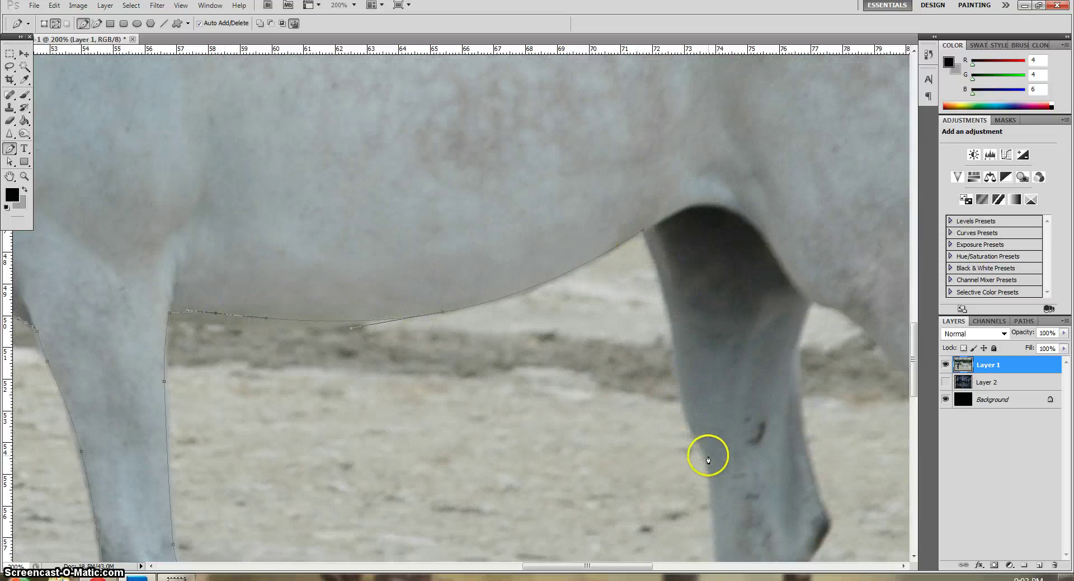
left_click_drag(705, 450, 662, 315)
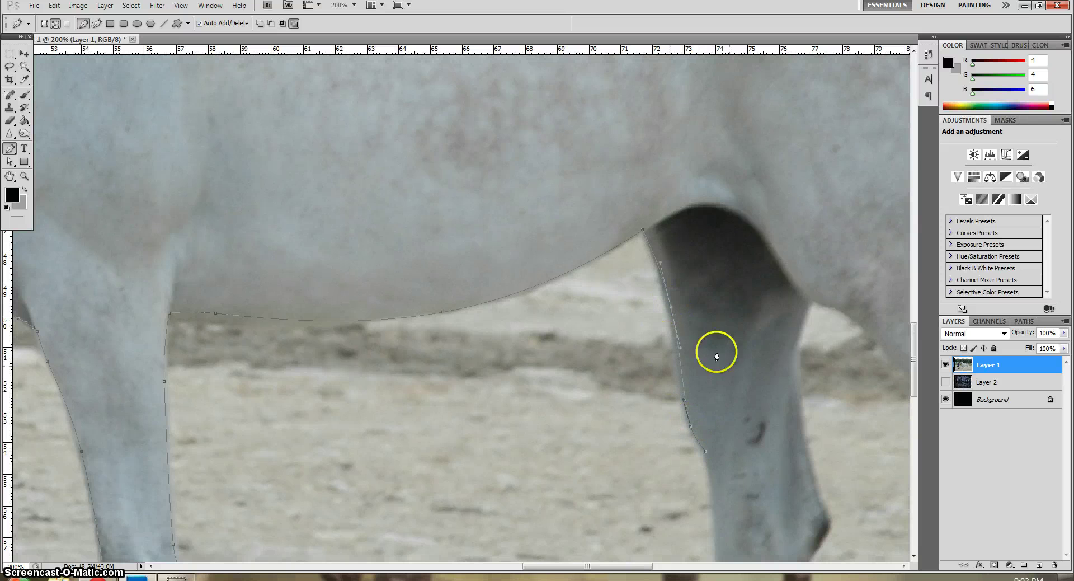
Extend the path down the hind leg edge, removing an unneeded anchor
scroll(754, 404, "down", 2)
scroll(755, 404, "down", 3)
scroll(754, 404, "down", 2)
scroll(754, 405, "down", 2)
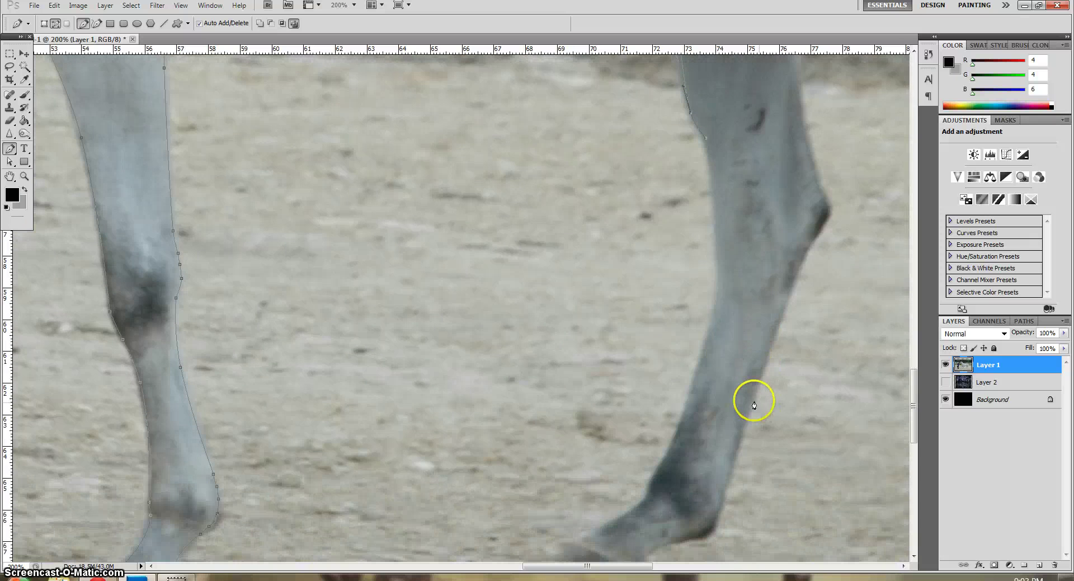
left_click(562, 544)
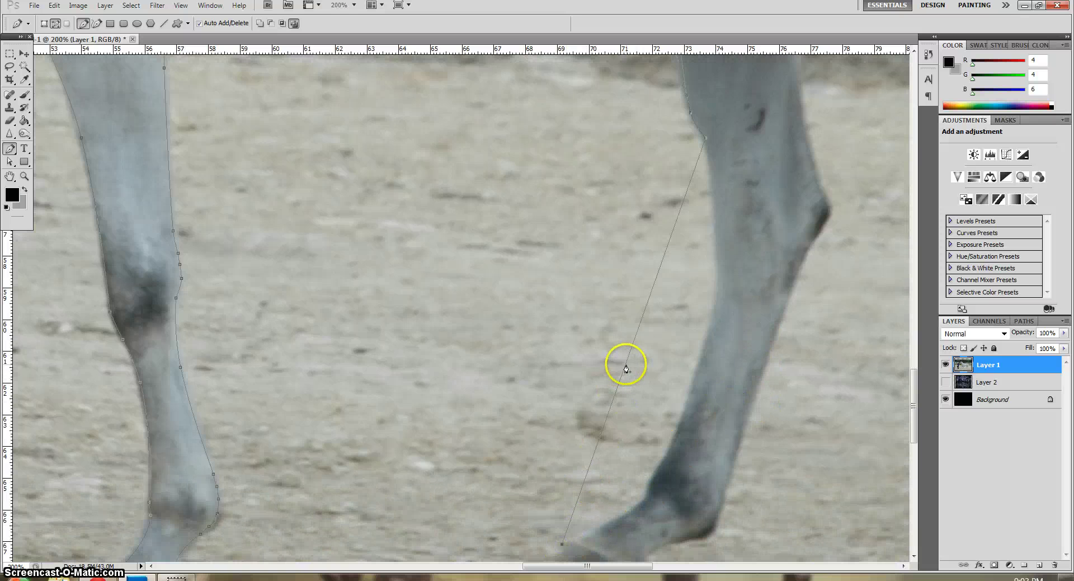
left_click_drag(627, 368, 695, 391)
mouse_move(696, 300)
left_mouse_down()
mouse_move(718, 277)
mouse_move(718, 252)
left_mouse_up()
left_click(720, 237)
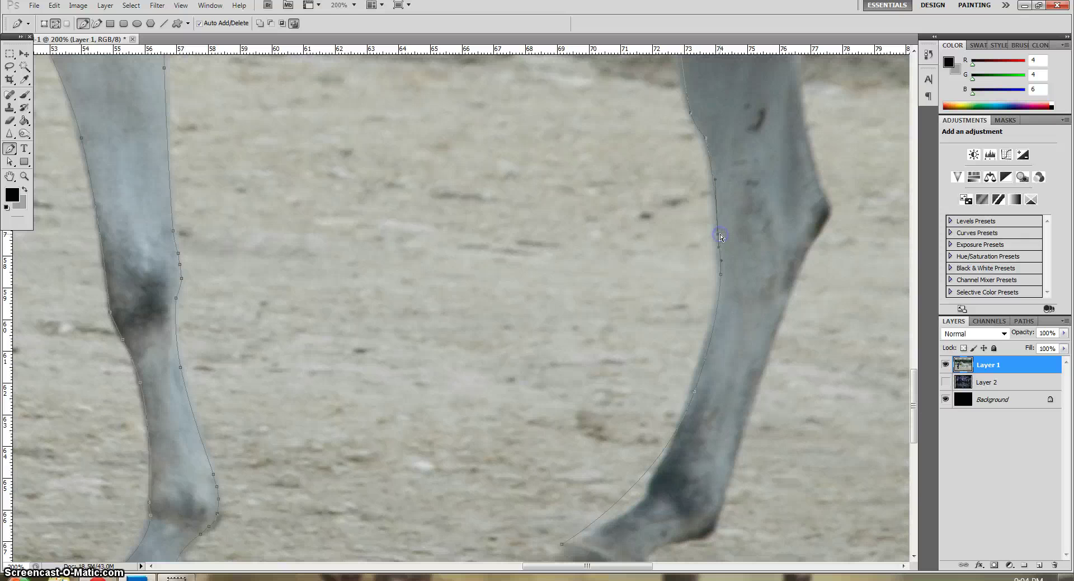
Add a lower-leg anchor, nudge it up-right, and lengthen its curve
left_click(622, 502)
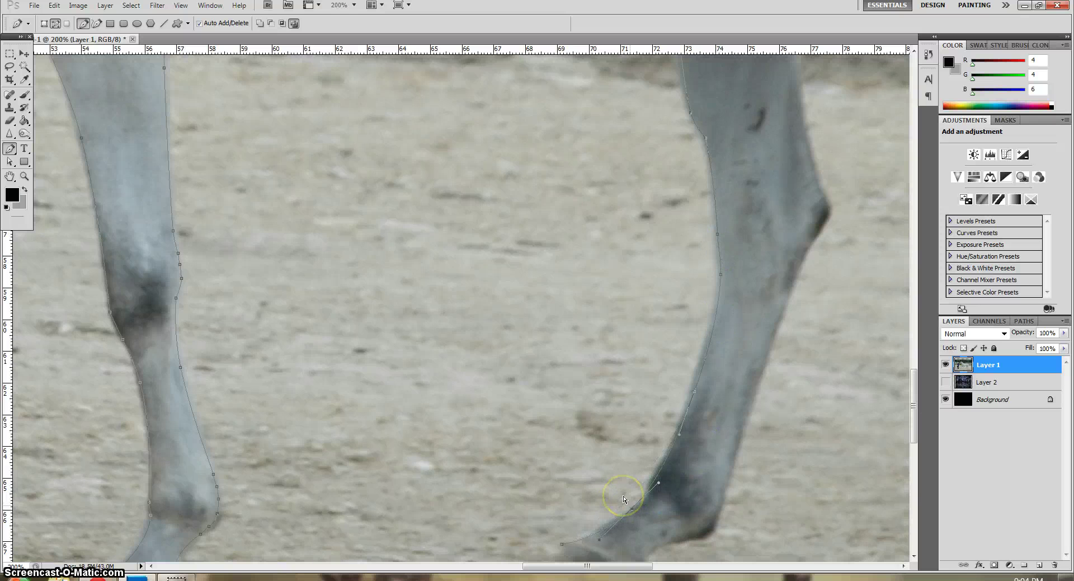
key("Right")
key("Right")
key("Right")
key("Up")
key("Up")
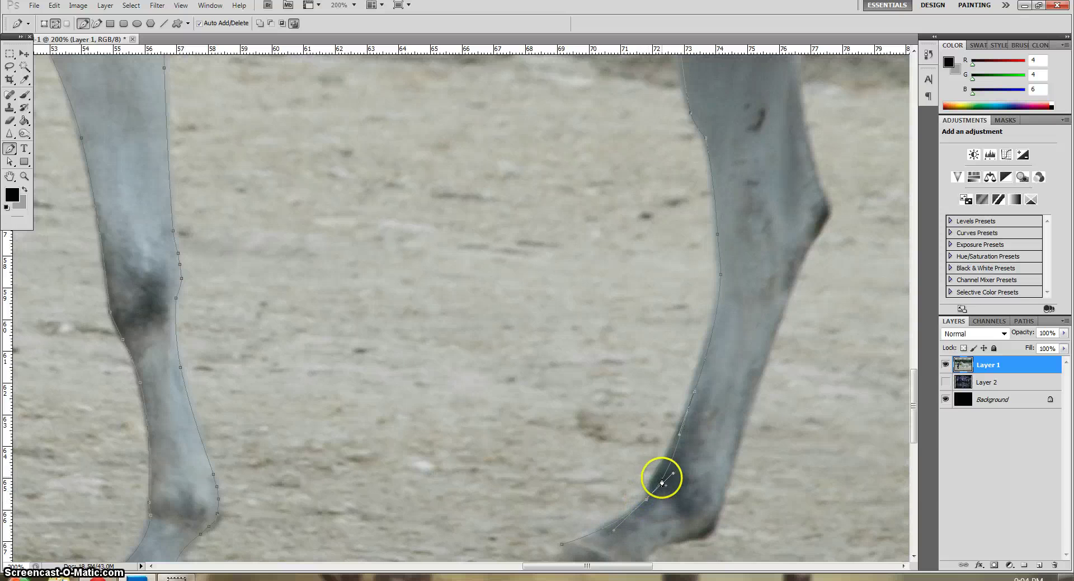
left_click_drag(661, 483, 663, 478)
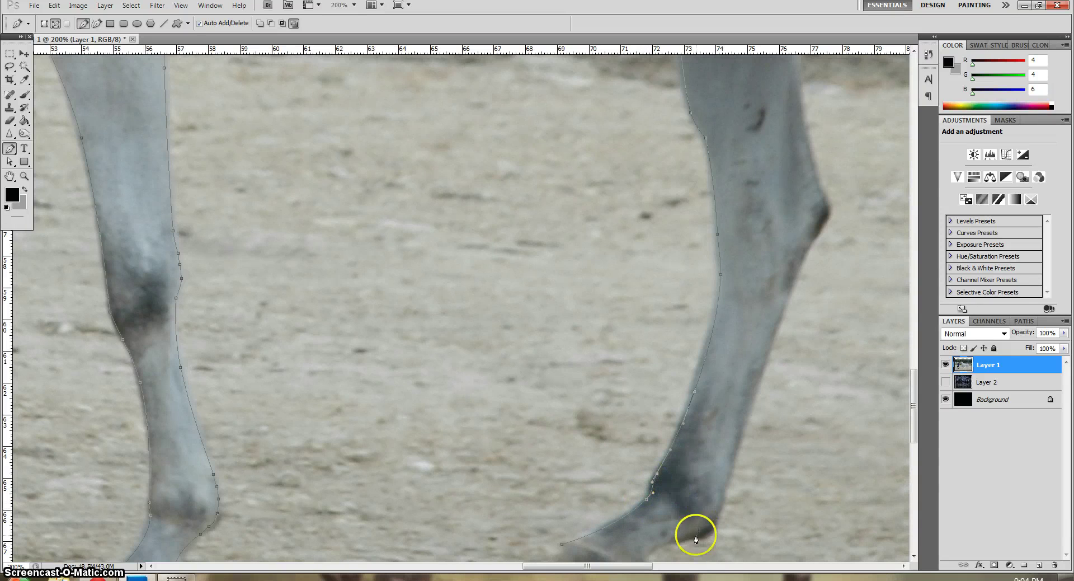
scroll(696, 540, "down", 3)
scroll(629, 512, "down", 2)
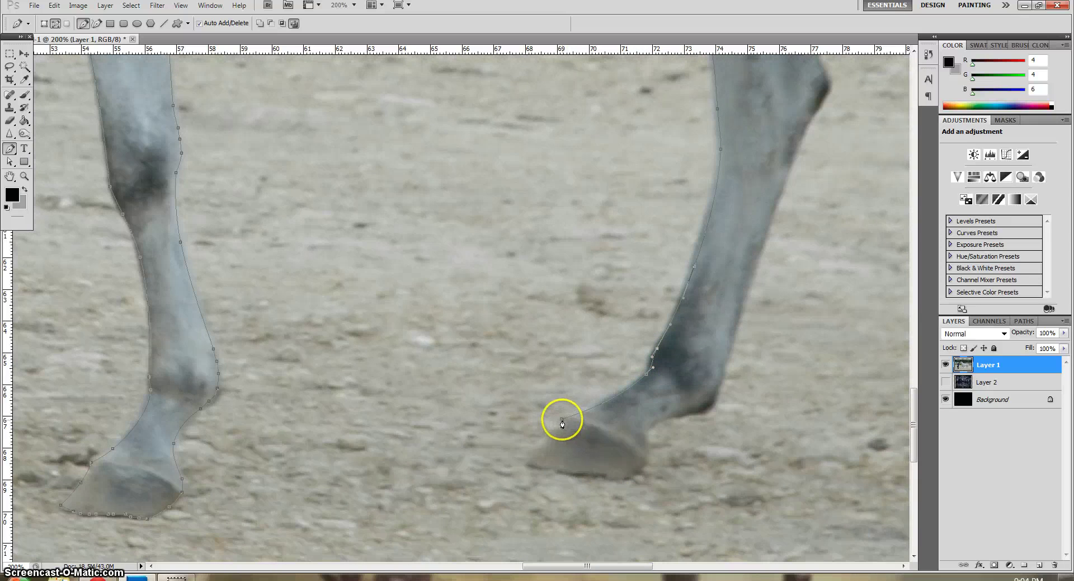
Trace the path around the hind hoof's toe, bottom and heel
left_click(529, 465)
key("ctrl+z")
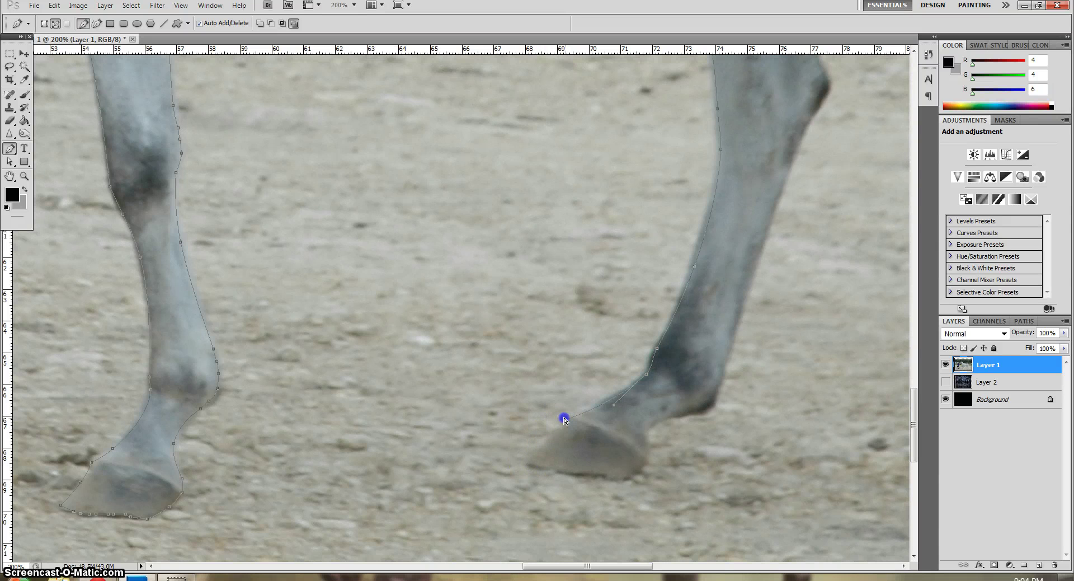
left_click(564, 418)
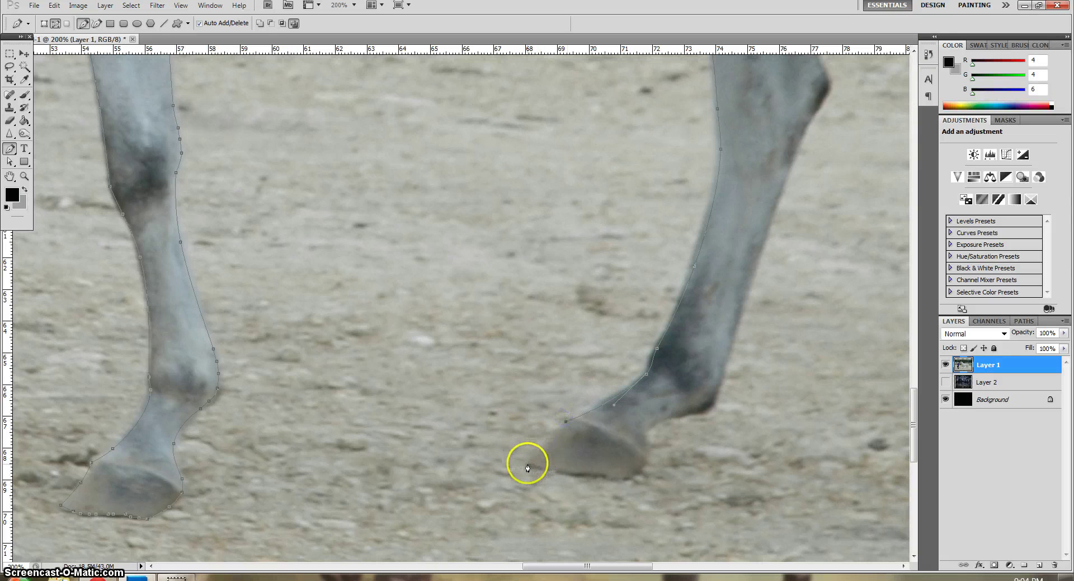
left_click_drag(541, 450, 548, 446)
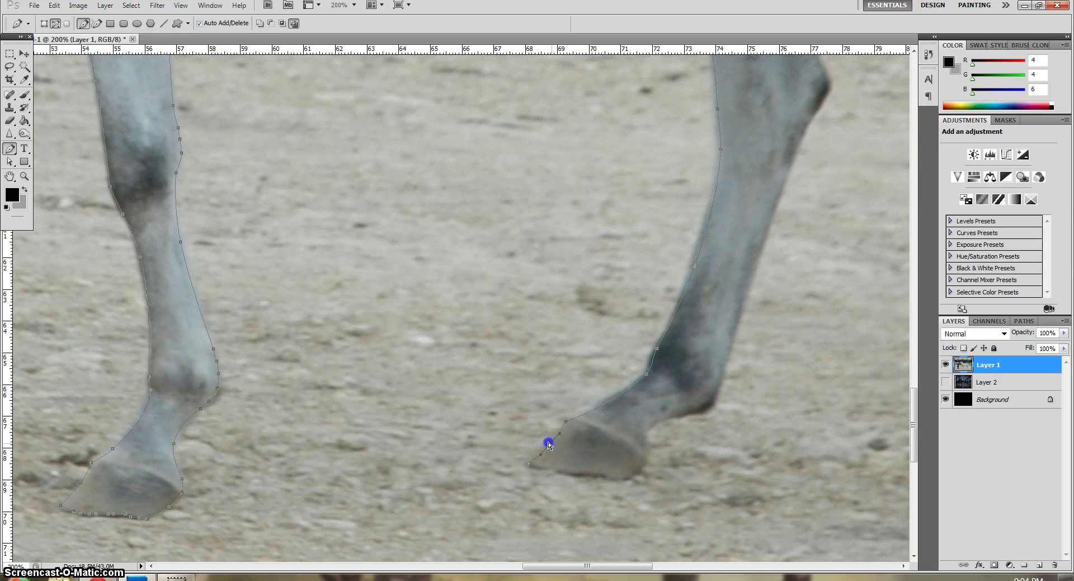
left_click(625, 478)
left_click(585, 476)
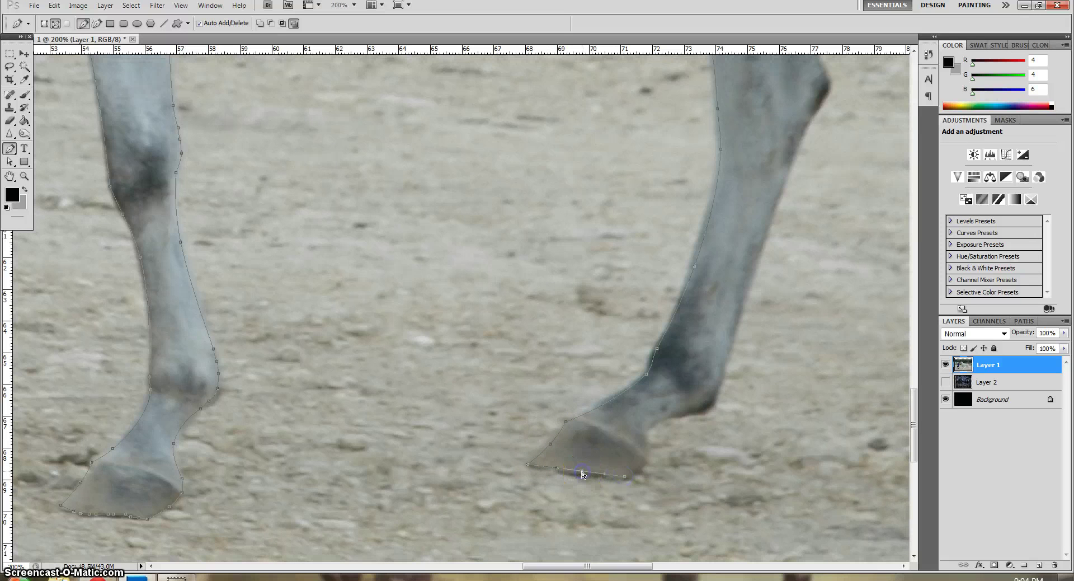
left_click_drag(648, 455, 645, 441)
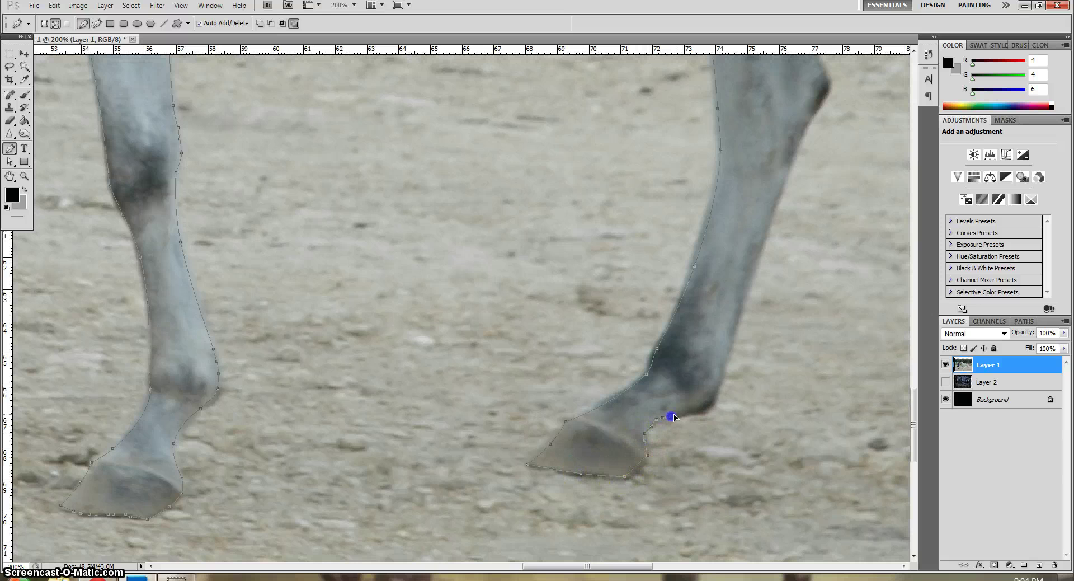
left_click(698, 409)
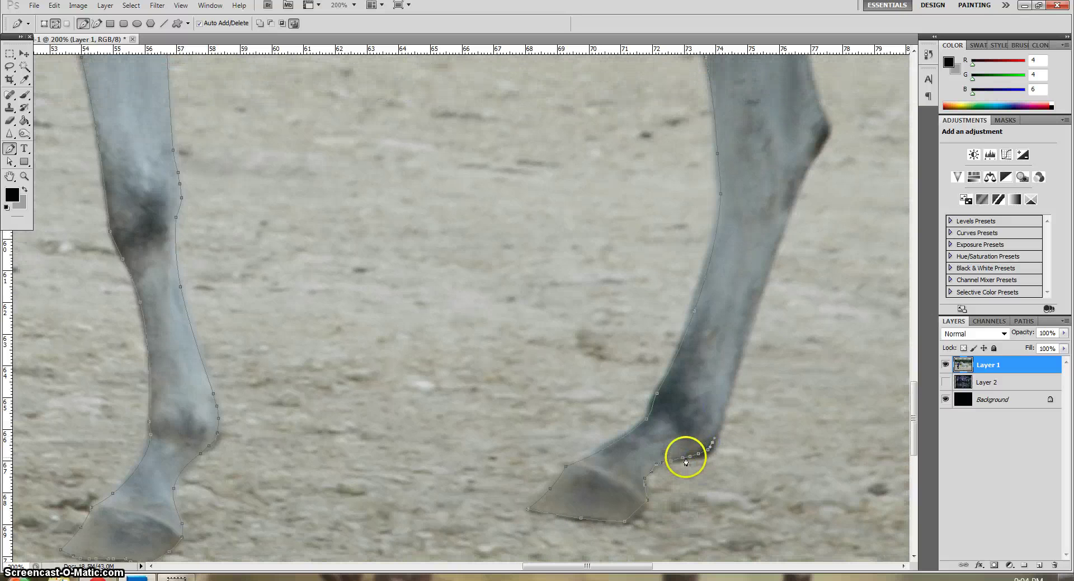
Curve the path up the hind leg's rear edge
scroll(715, 397, "up", 1)
left_click(831, 130)
left_click_drag(810, 176, 807, 198)
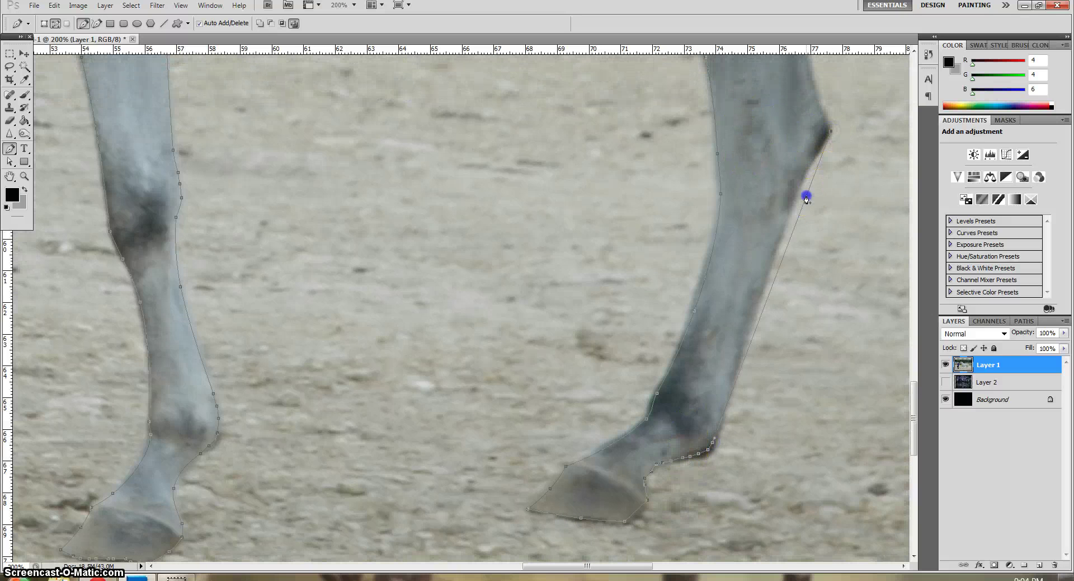
scroll(818, 252, "up", 2)
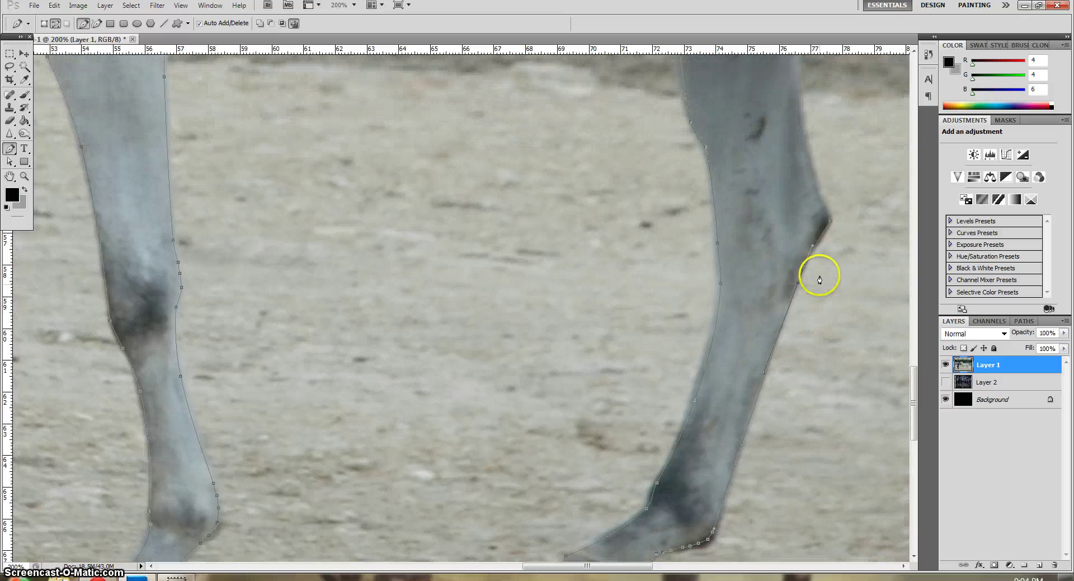
scroll(820, 280, "up", 2)
scroll(816, 230, "up", 1)
Add curved anchors near the top of the hind leg
left_click(810, 157)
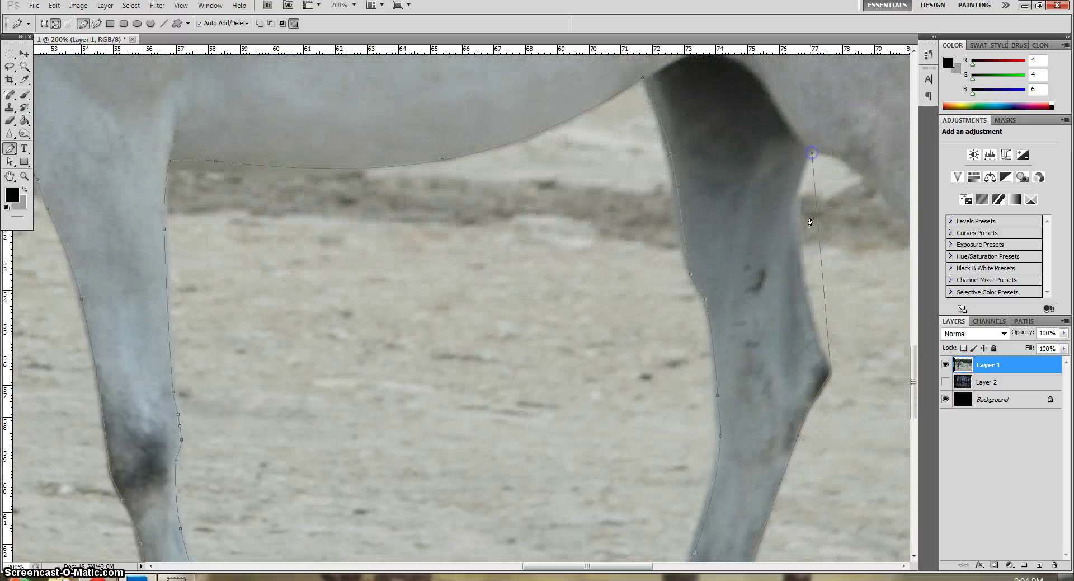
left_click_drag(820, 243, 798, 242)
left_click(820, 343)
left_click_drag(553, 566, 620, 566)
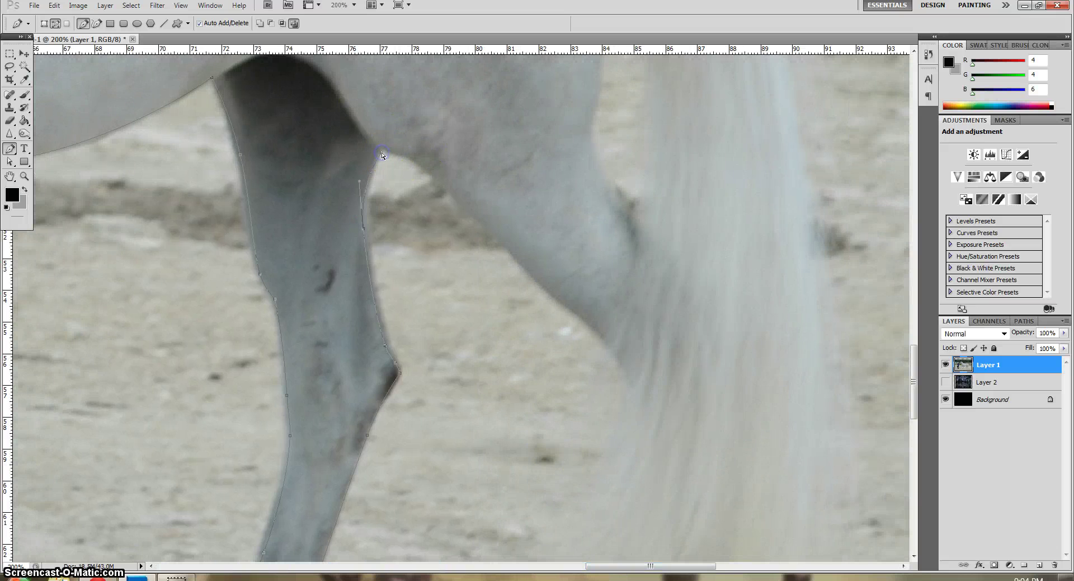
Trace anchors along the back of the hind leg under the tail toward the hooves
left_click(391, 153)
left_click(517, 254)
left_click(580, 317)
left_click(611, 345)
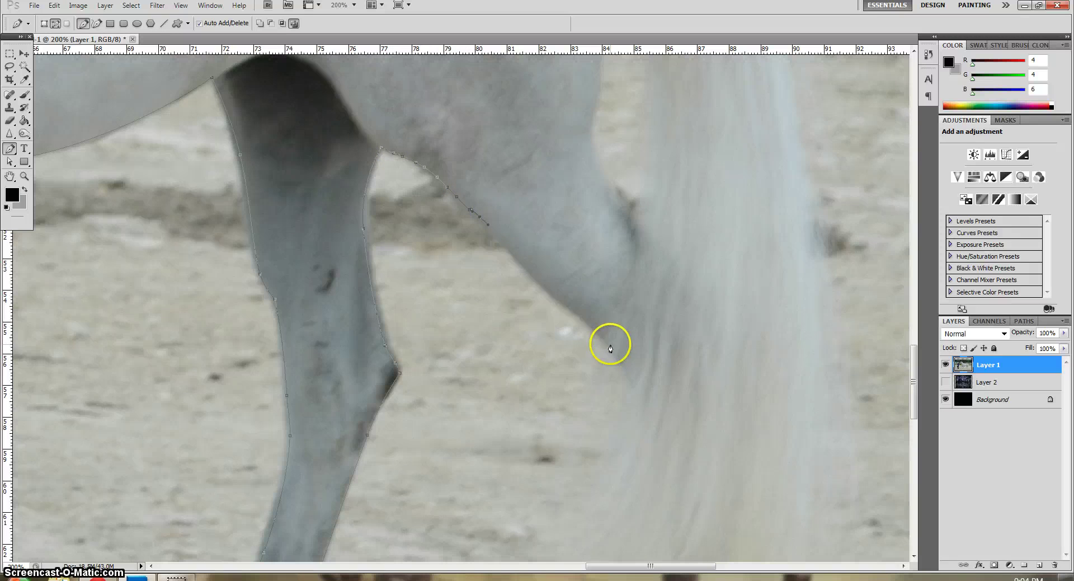
left_click(549, 287)
left_click_drag(582, 319, 588, 329)
scroll(588, 329, "down", 1)
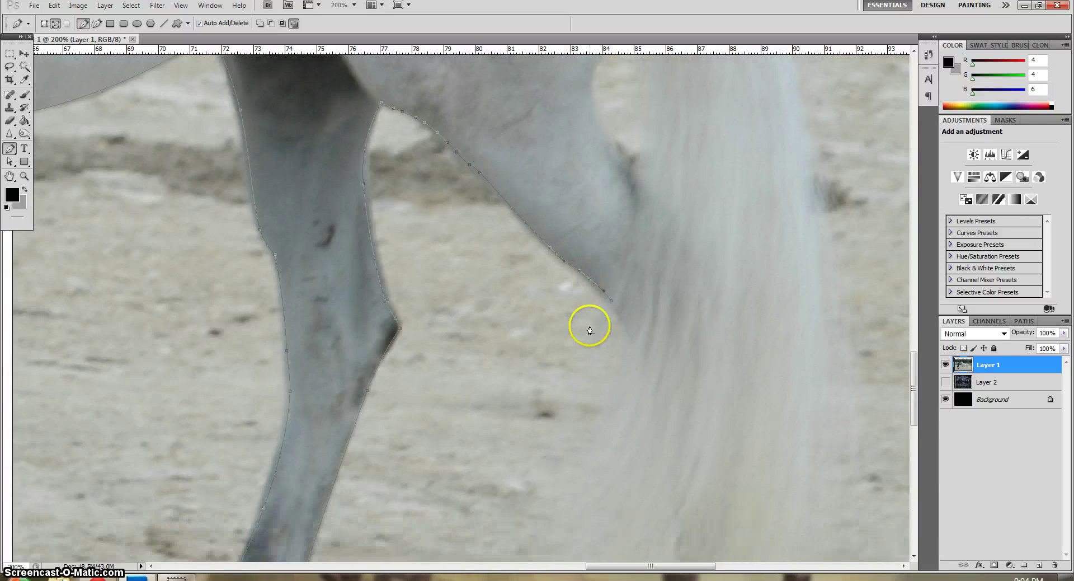
scroll(589, 320, "down", 3)
scroll(595, 319, "down", 1)
scroll(597, 314, "down", 2)
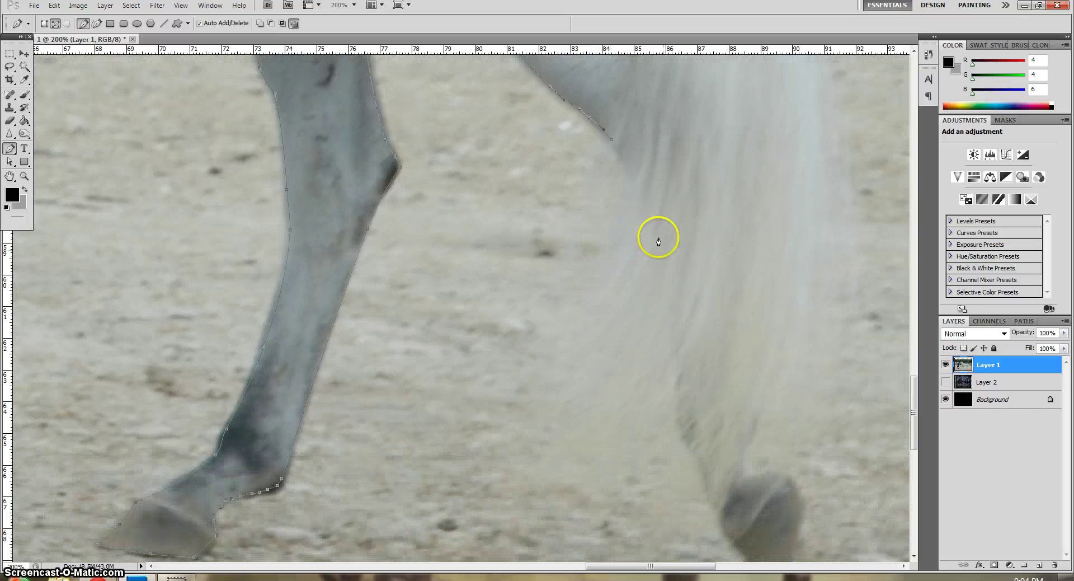
Trace the path down the far hind leg and around the hoof, deleting misplaced anchors
left_click(679, 430)
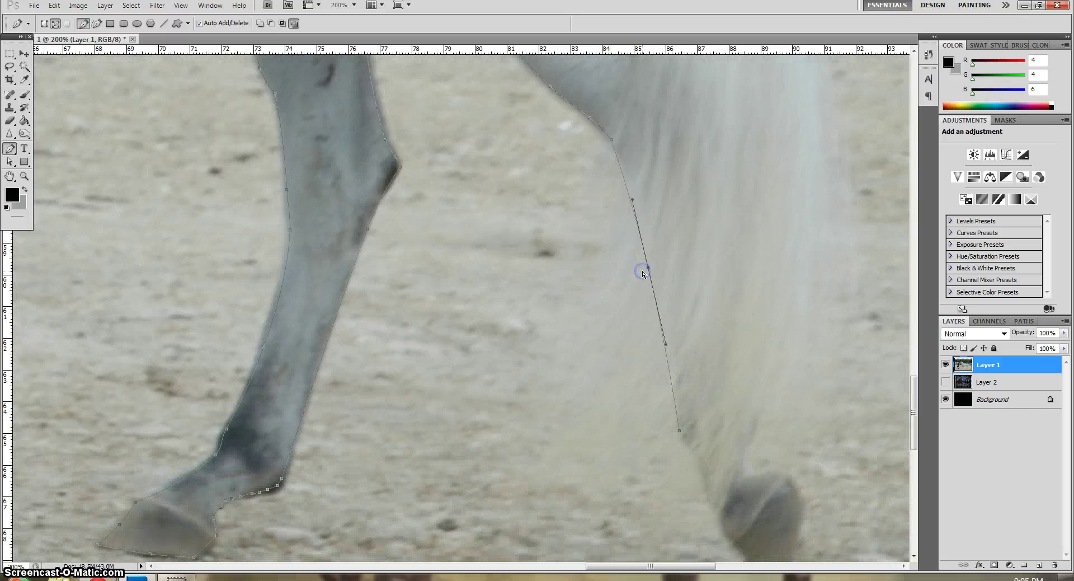
left_click_drag(643, 274, 667, 235)
scroll(727, 302, "down", 1)
scroll(725, 342, "down", 2)
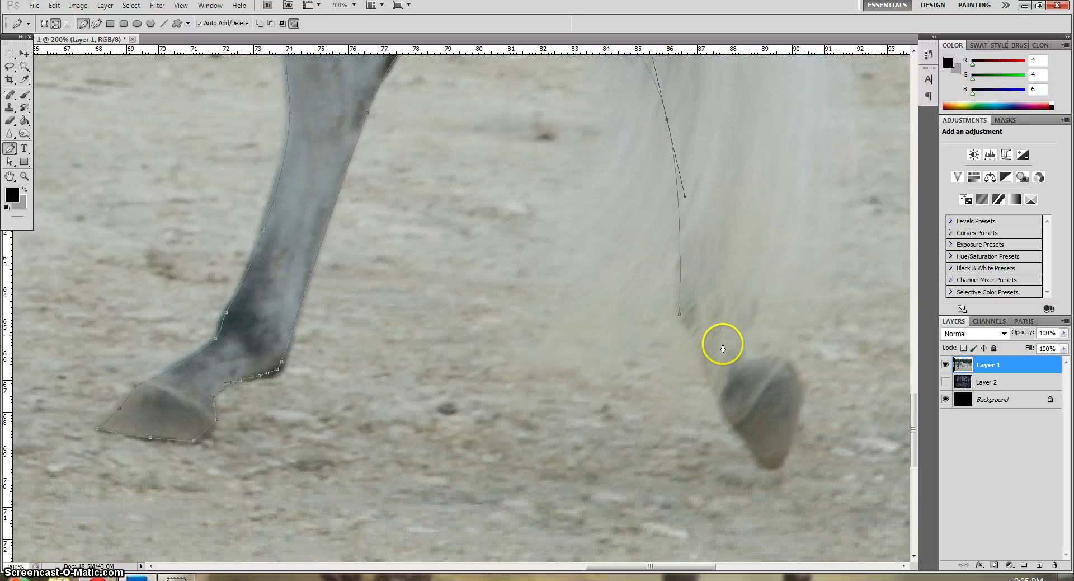
left_click(683, 315)
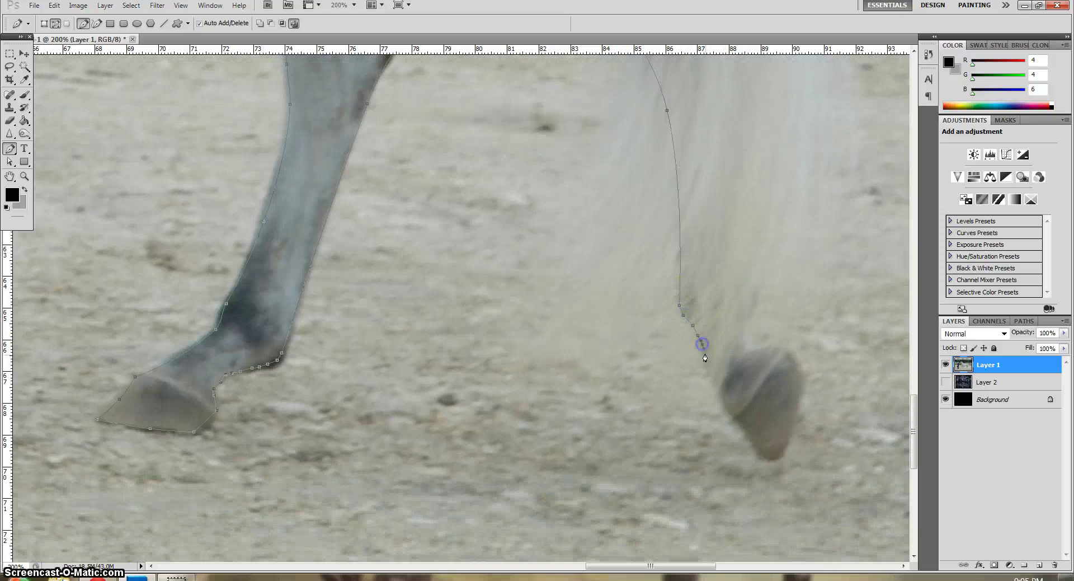
left_click(739, 421)
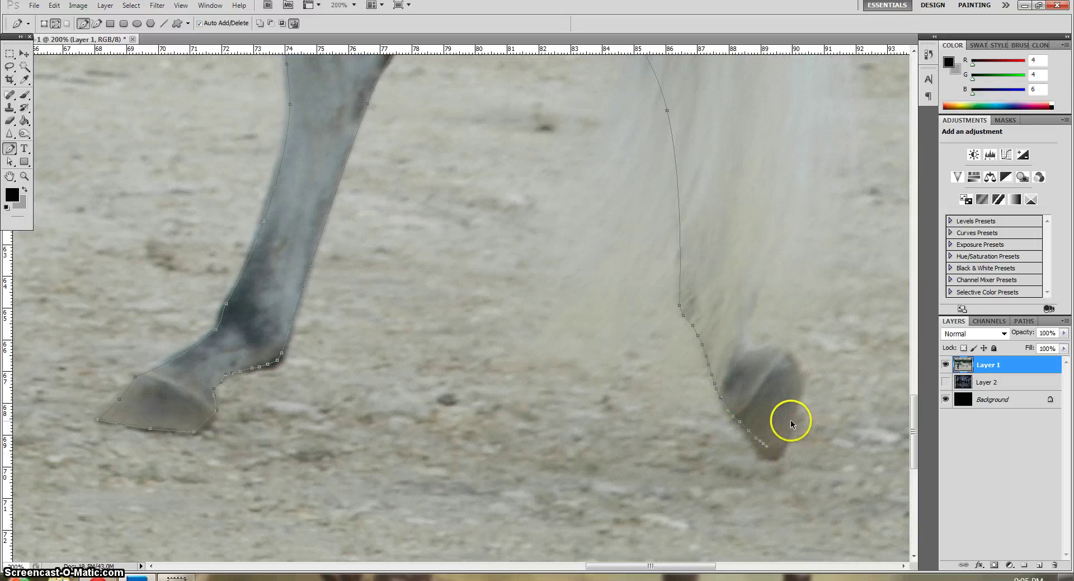
key("BackSpace")
key("BackSpace")
key("BackSpace")
left_click(755, 447)
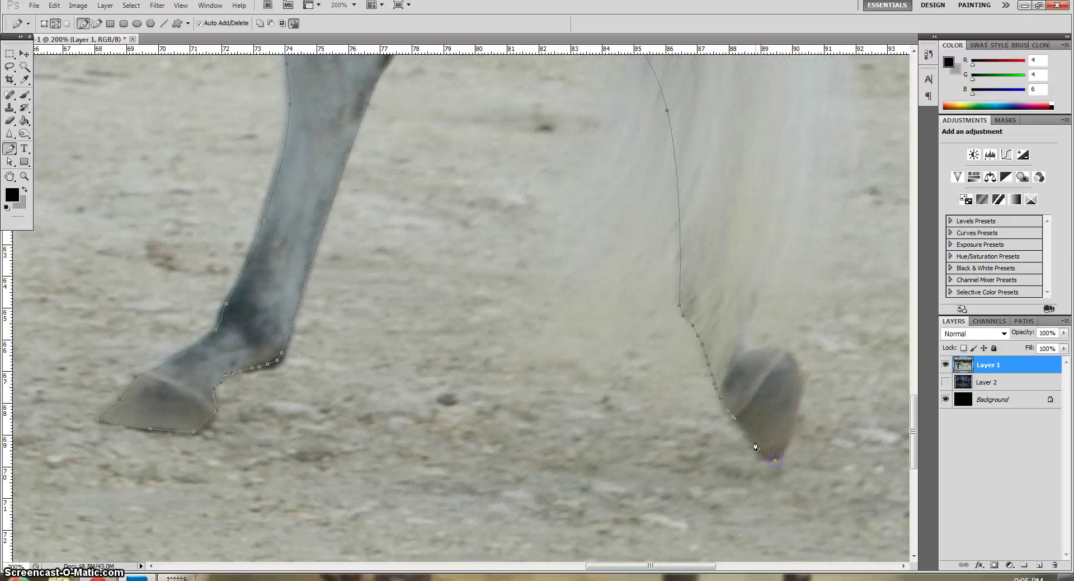
left_click_drag(791, 354, 785, 401)
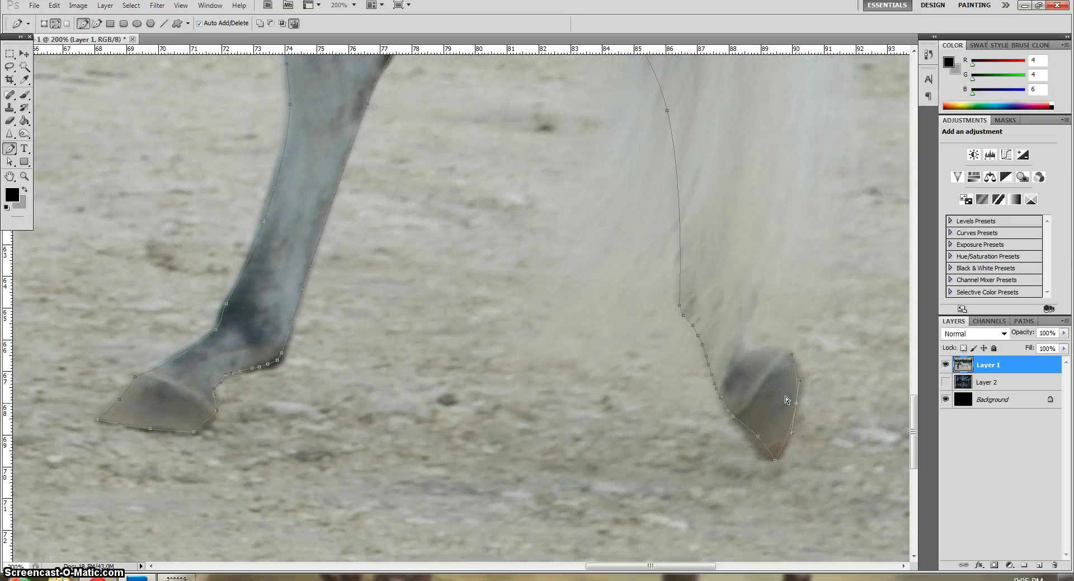
left_click(773, 342)
Continue the path up the leg's rear edge toward the hock beneath the tail
scroll(751, 358, "up", 4)
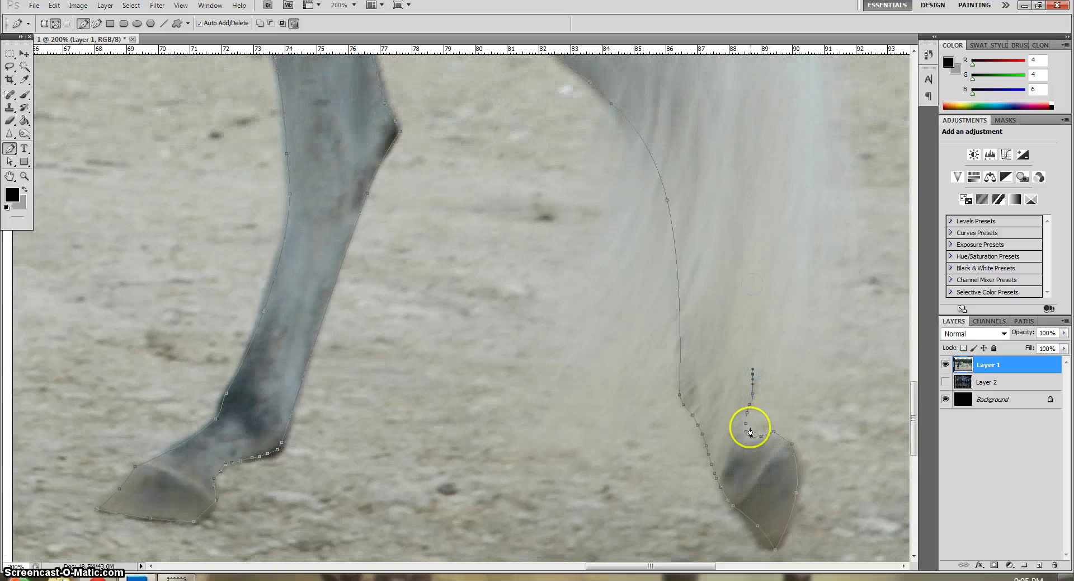
scroll(751, 442, "up", 2)
scroll(739, 403, "up", 3)
left_click(749, 206)
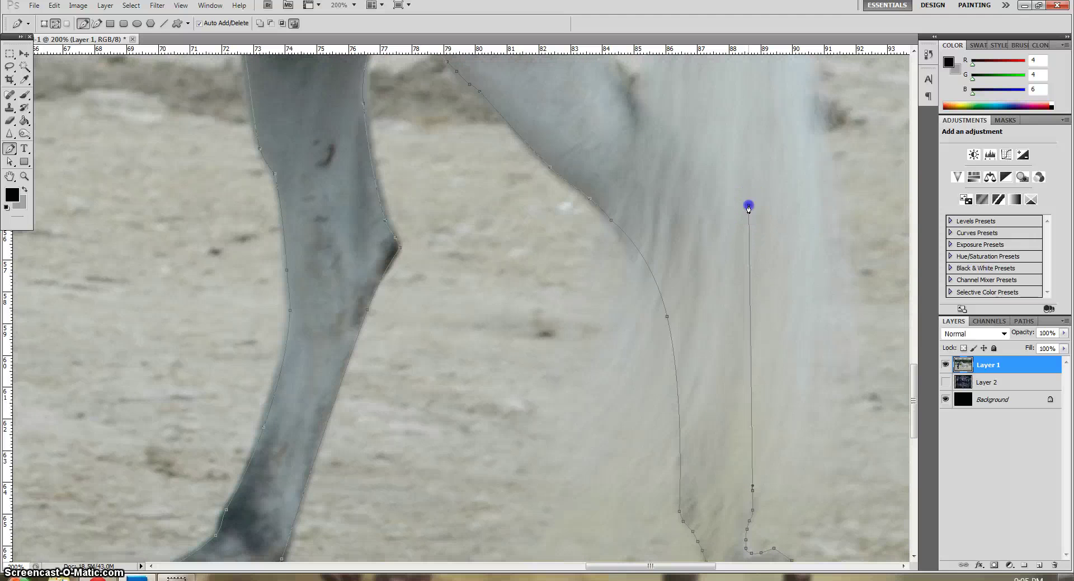
left_click_drag(751, 350, 750, 353)
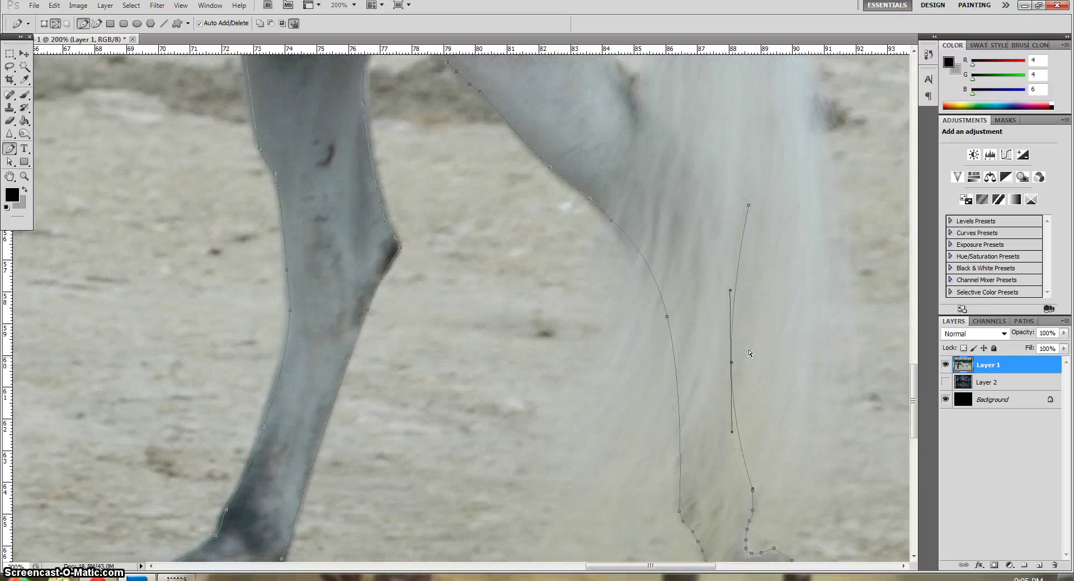
scroll(726, 376, "up", 4)
left_click(744, 289)
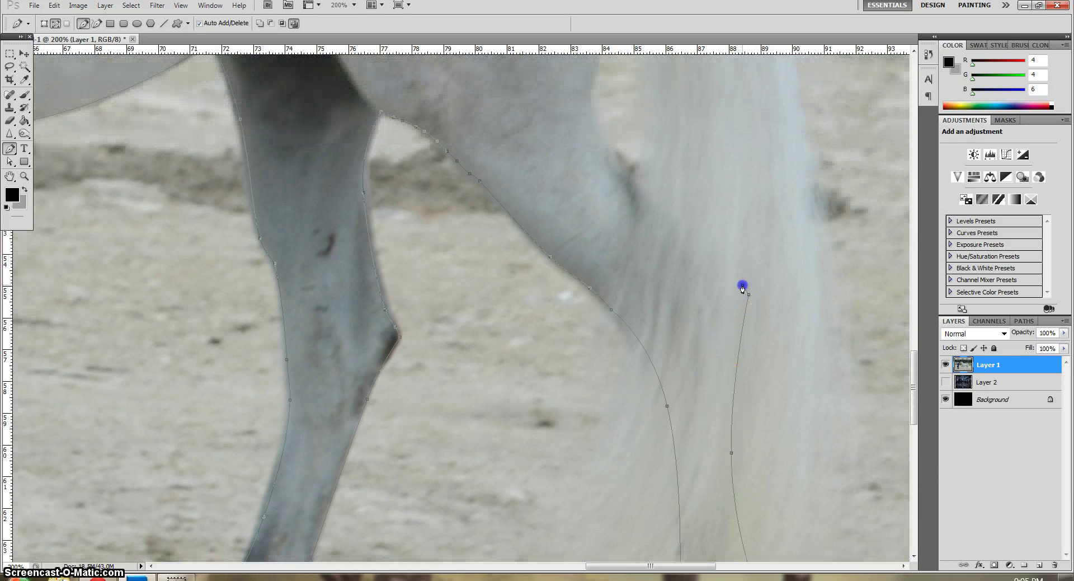
left_click(723, 265)
left_click(690, 247)
scroll(664, 360, "up", 3)
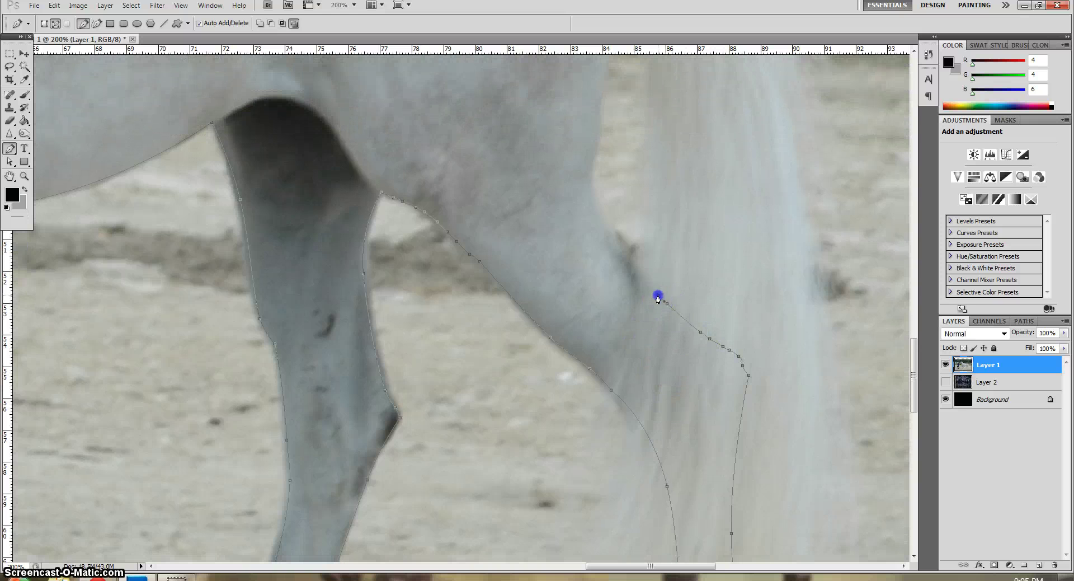
Anchor the path at the tail base and rump edge, shaping smooth curves there
scroll(607, 249, "up", 4)
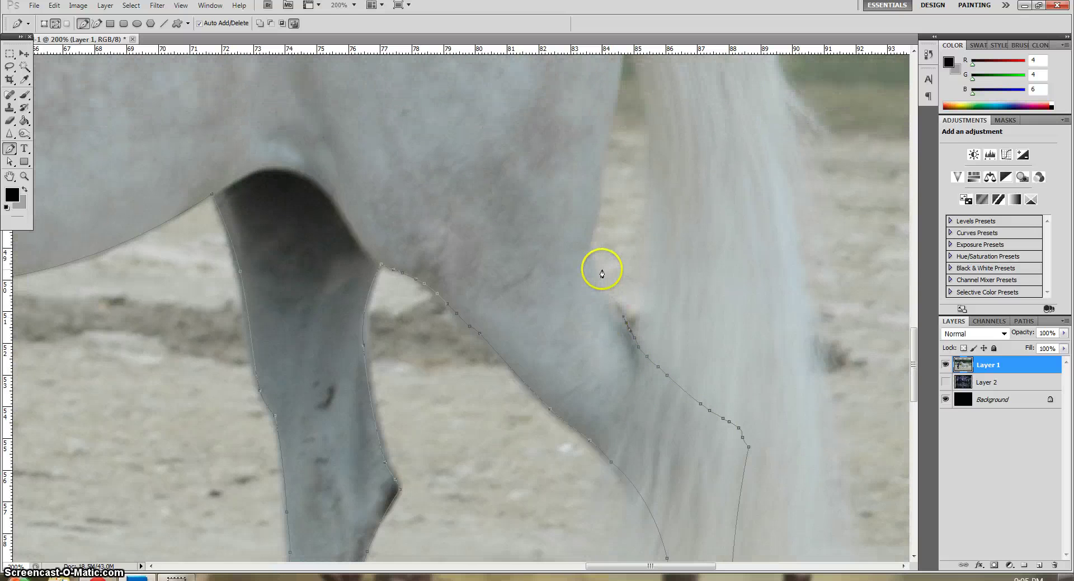
left_click_drag(594, 273, 603, 302)
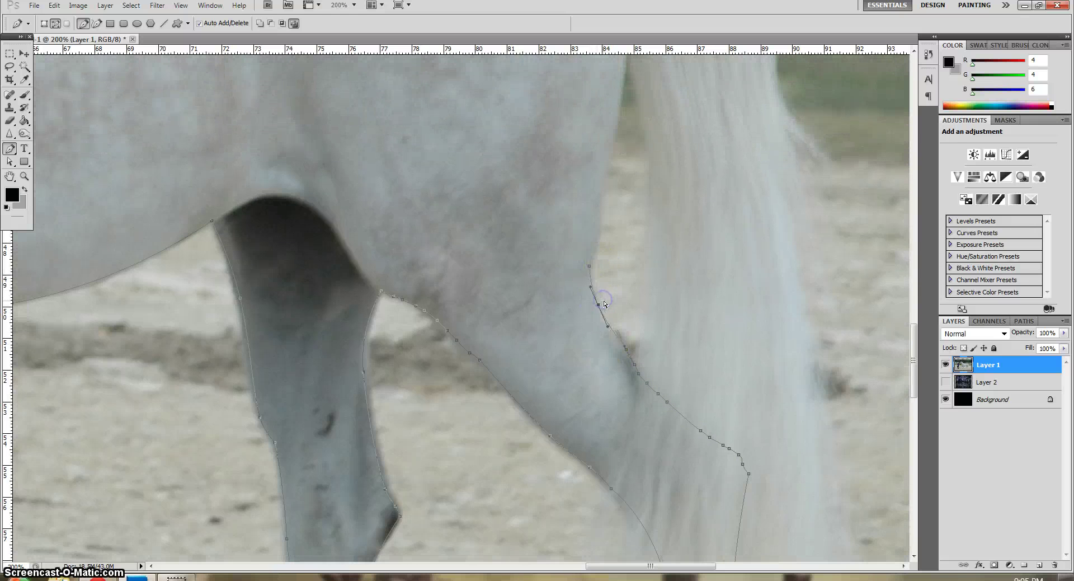
scroll(612, 336, "up", 2)
scroll(613, 339, "up", 3)
scroll(616, 330, "up", 5)
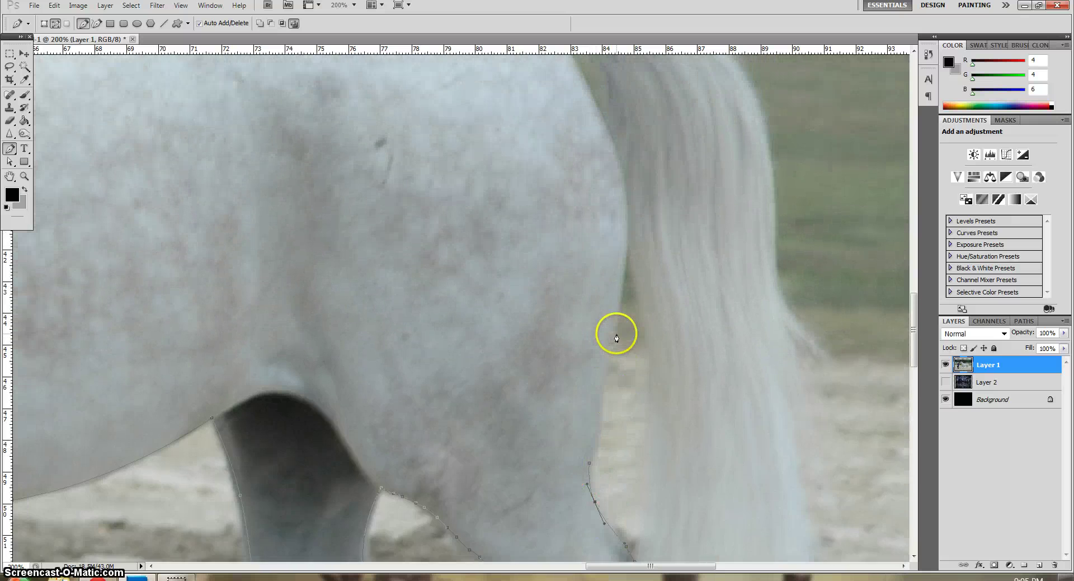
left_click_drag(548, 79, 571, 305)
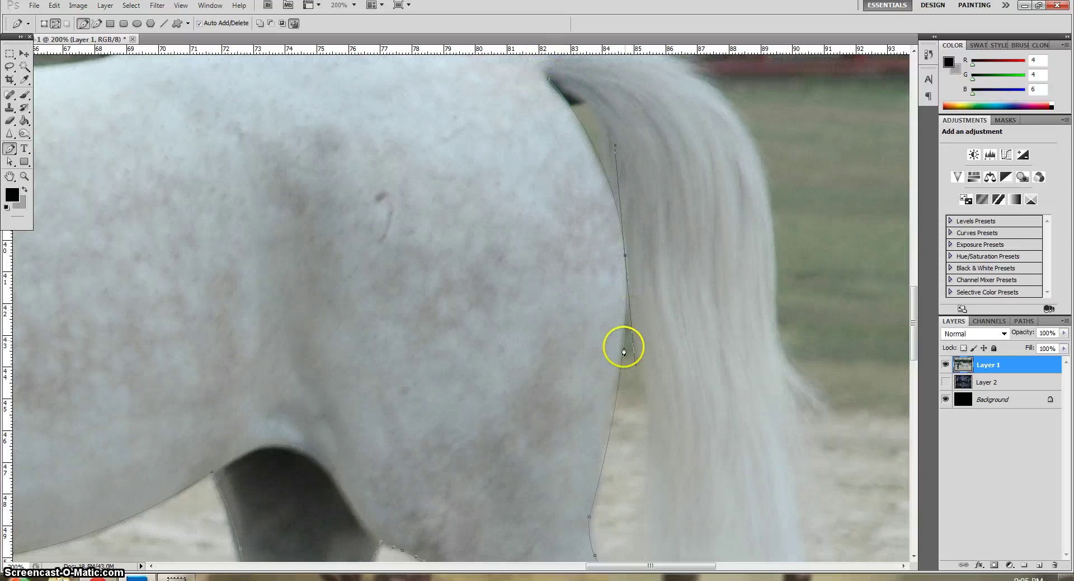
left_click_drag(624, 352, 602, 442)
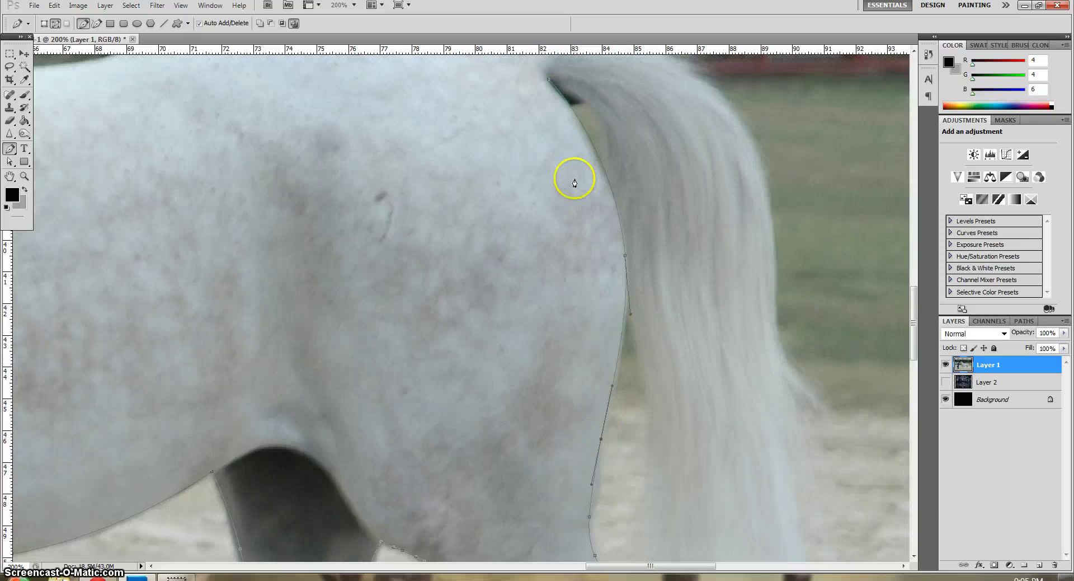
left_click(594, 151)
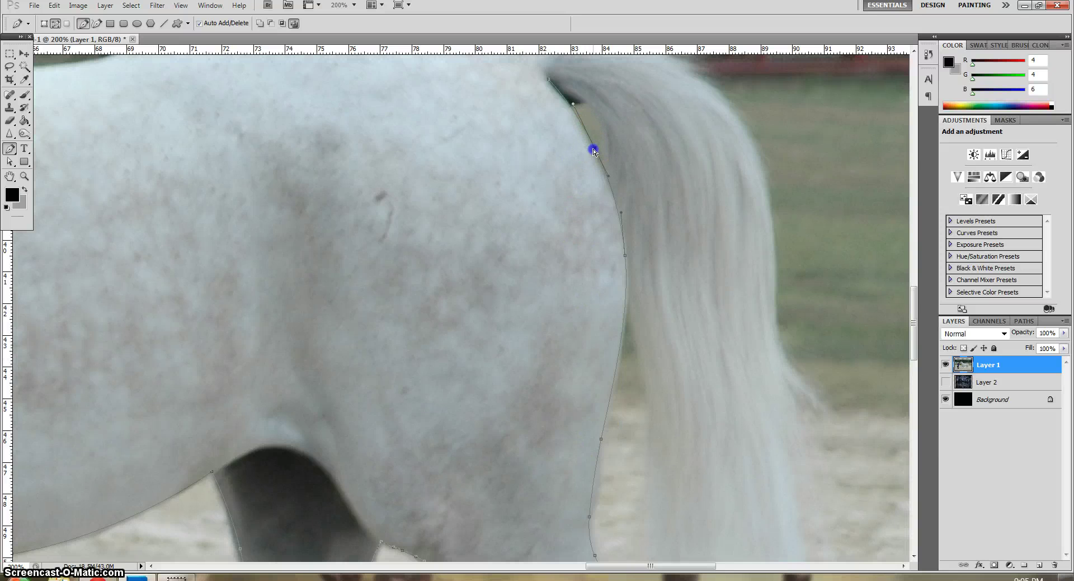
scroll(599, 324, "up", 4)
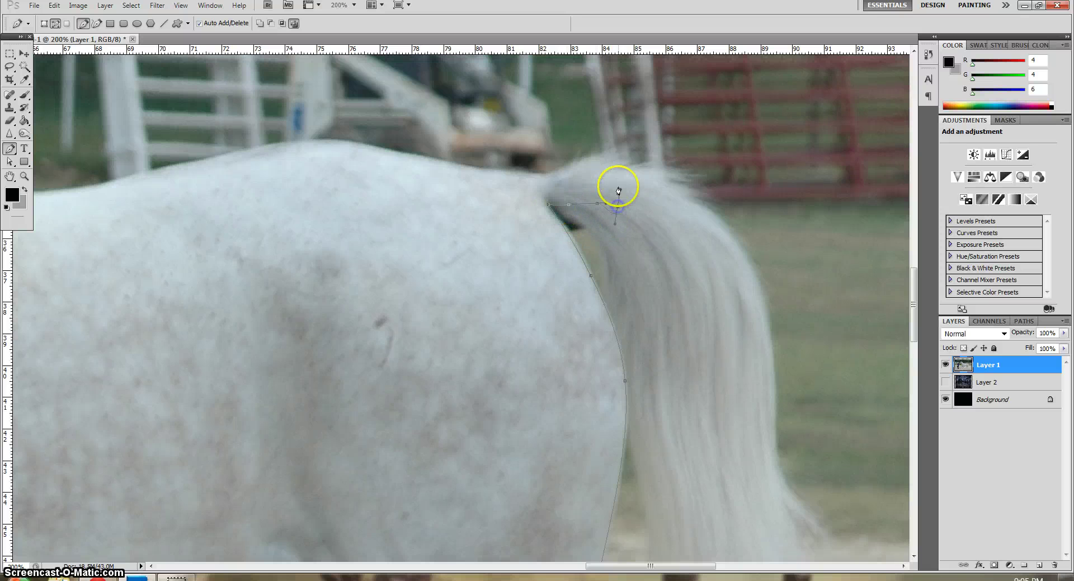
left_click_drag(618, 190, 620, 190)
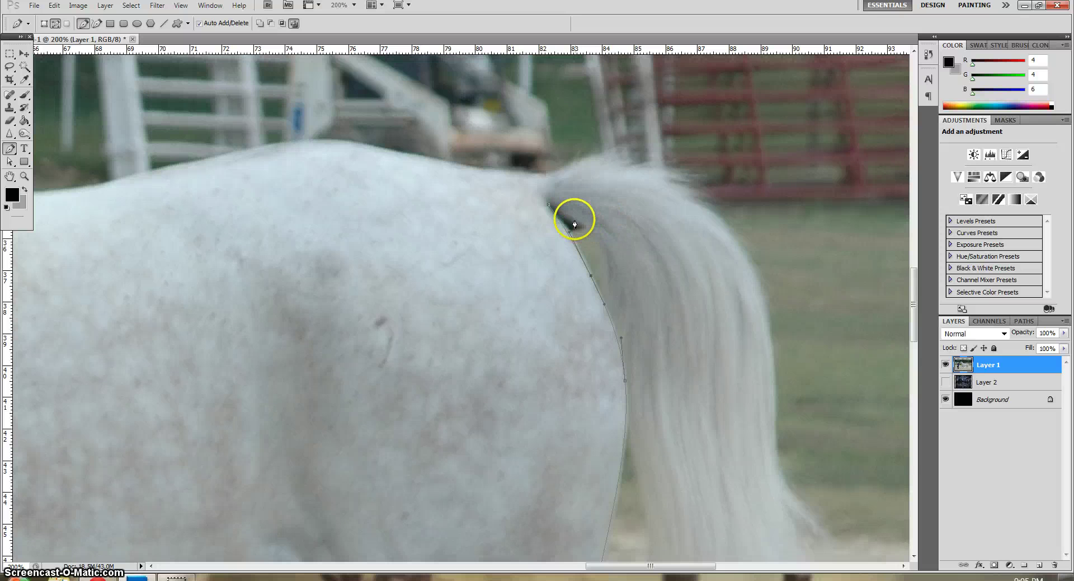
left_click_drag(580, 223, 596, 240)
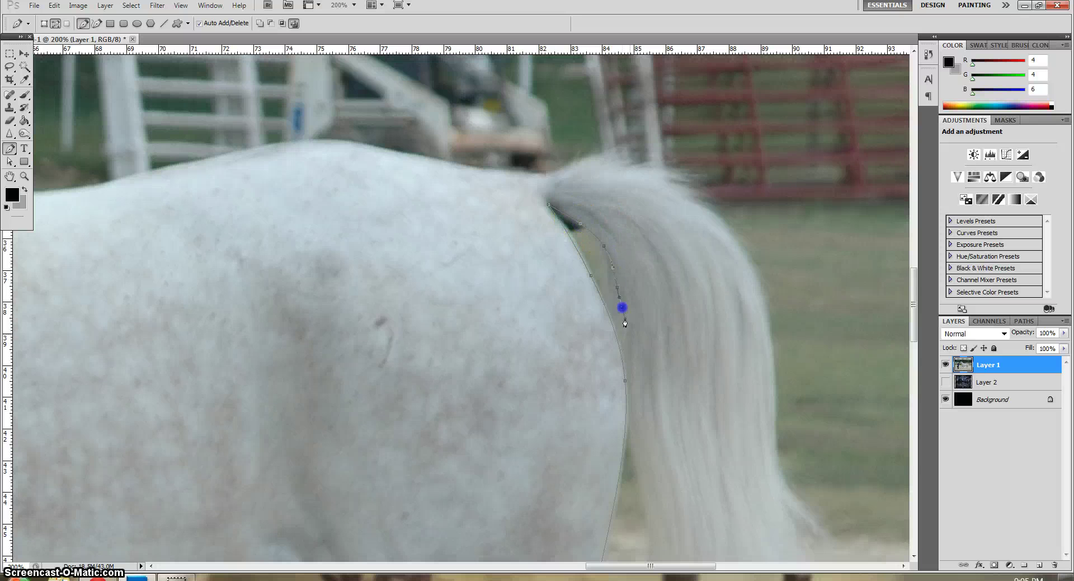
Trace the path down the tail's inner edge, along its bottom and up its outer edge
scroll(643, 442, "down", 8)
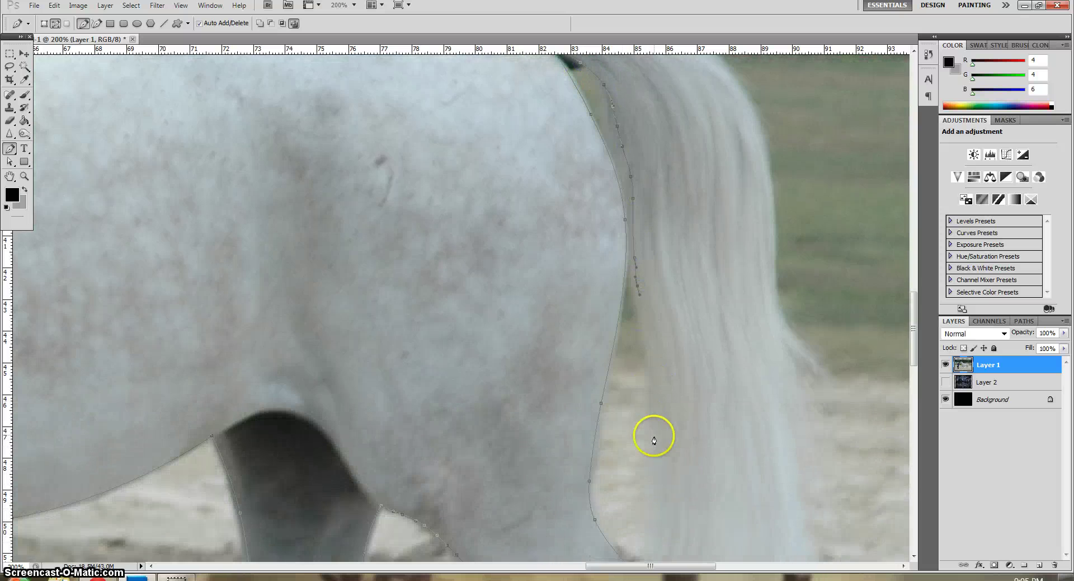
left_click(651, 301)
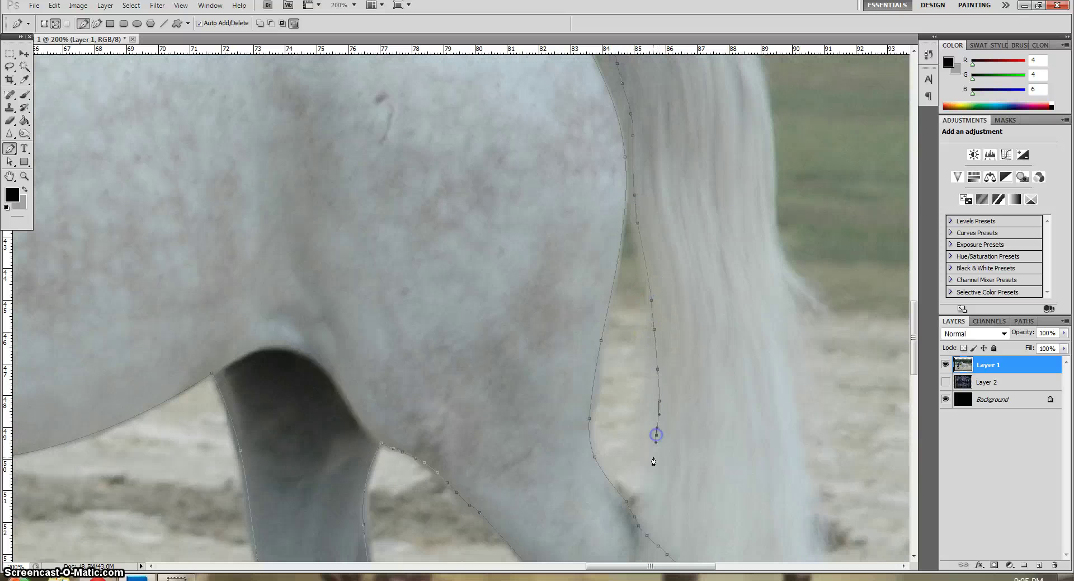
left_click(657, 482)
left_click(757, 530)
left_click(793, 476)
scroll(778, 419, "up", 5)
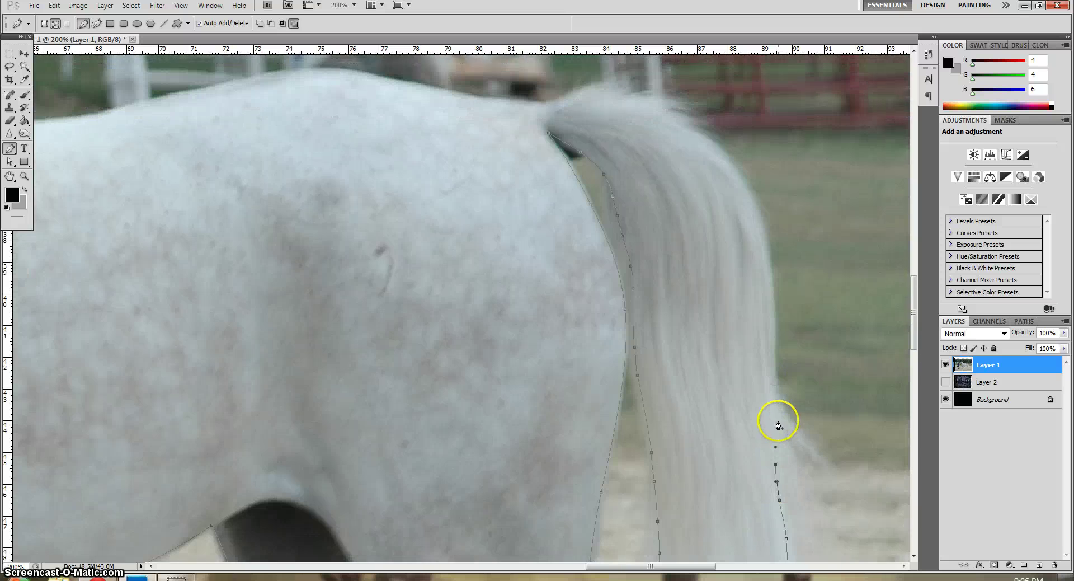
left_click(566, 130)
left_click(674, 304)
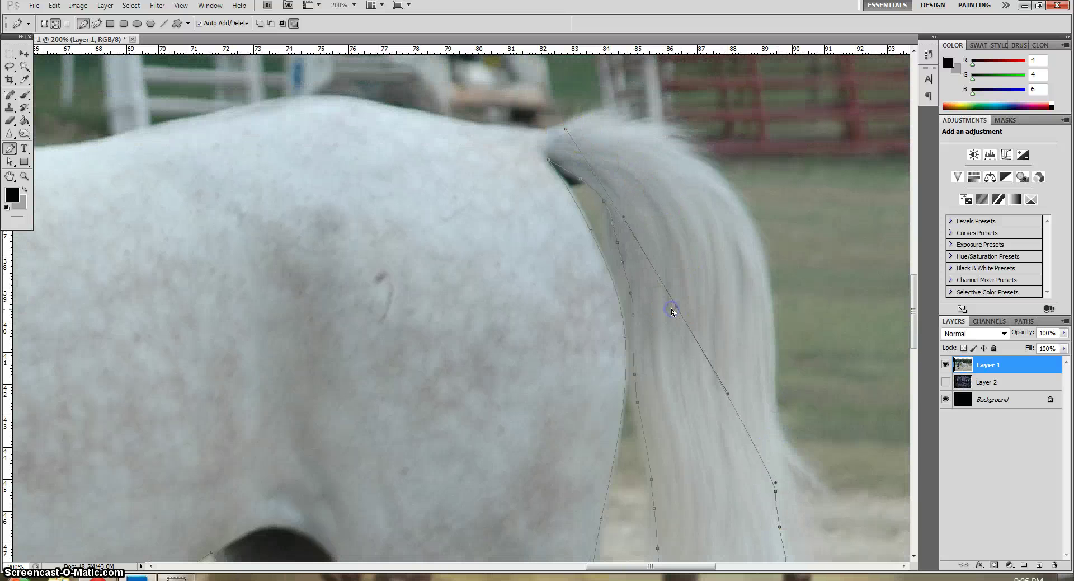
left_click_drag(674, 305, 728, 201)
Carry the path forward along the horse's back with curved anchors
scroll(648, 317, "up", 2)
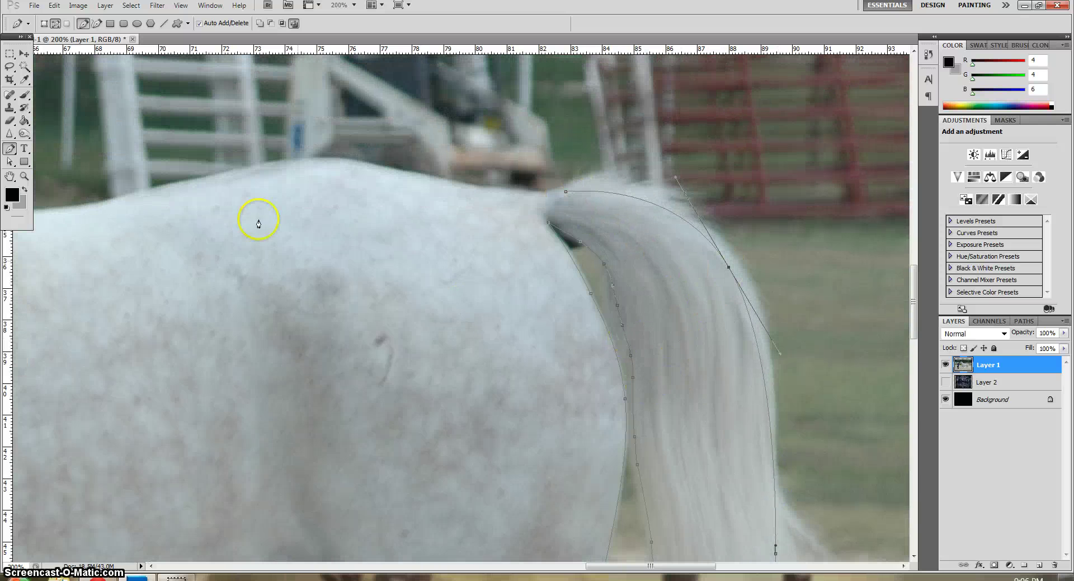
left_click_drag(262, 170, 345, 175)
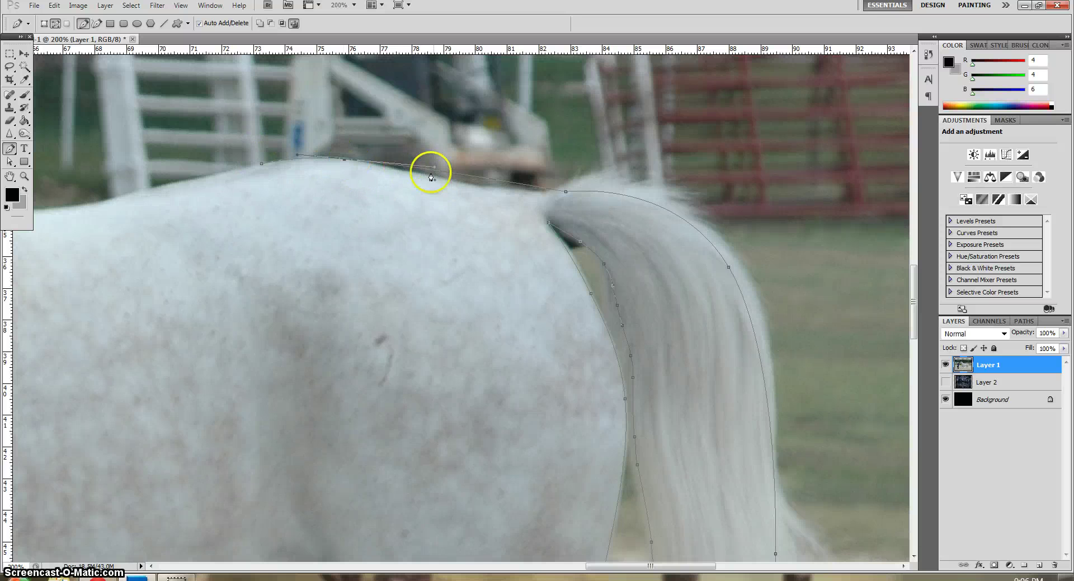
left_click_drag(432, 177, 455, 178)
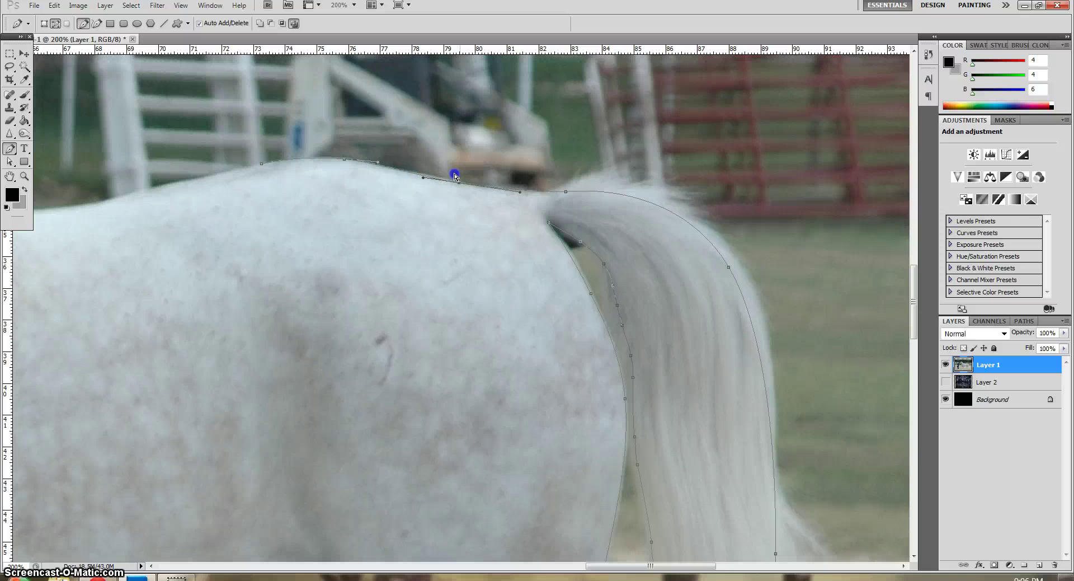
left_click_drag(594, 566, 541, 566)
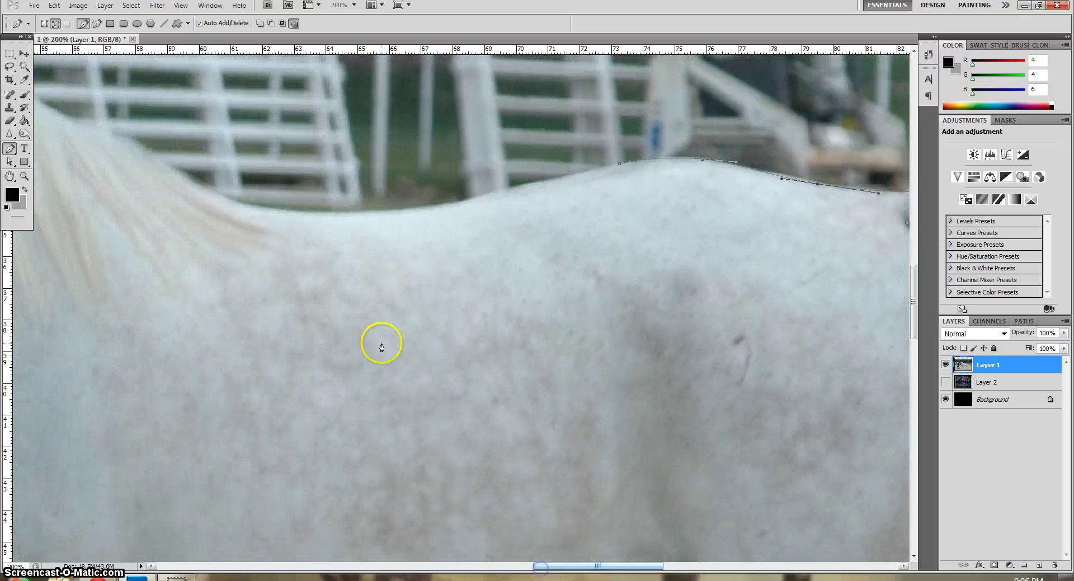
Curve the path along the back and into the dip before the withers
left_click(129, 147)
left_click_drag(285, 154, 304, 214)
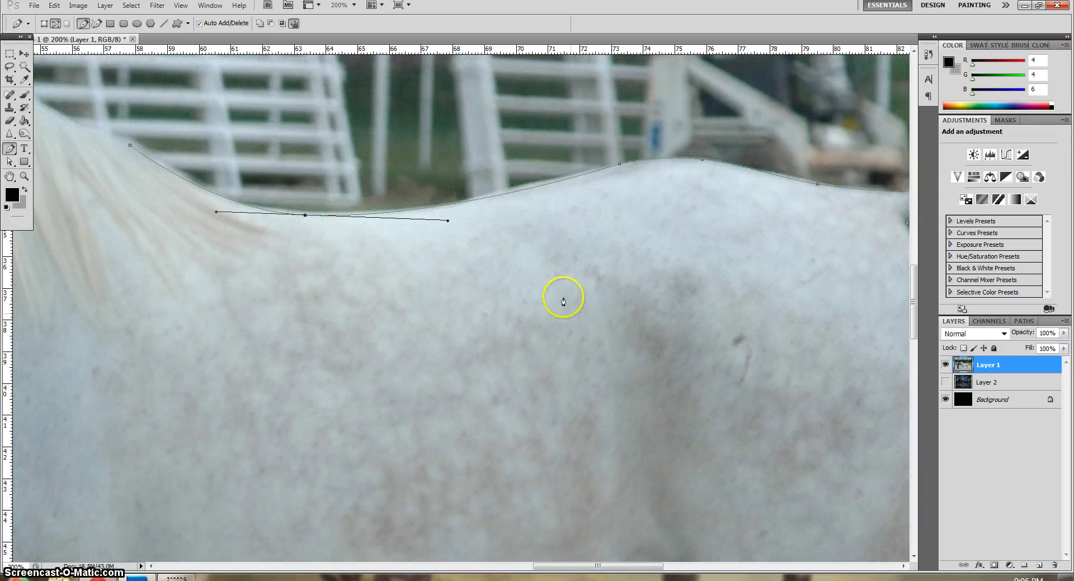
left_click_drag(568, 565, 506, 565)
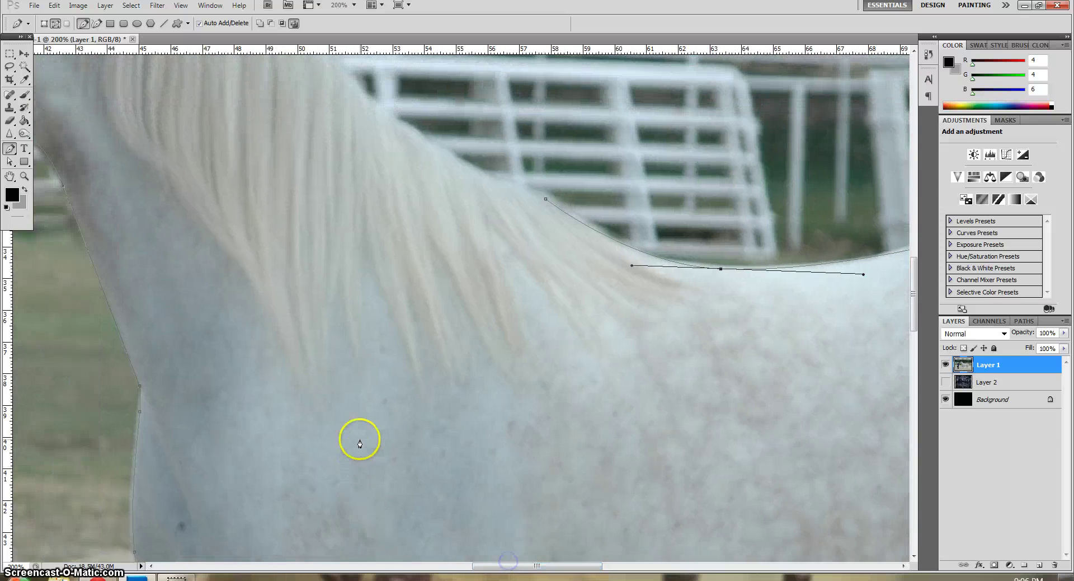
scroll(359, 436, "up", 5)
scroll(360, 436, "up", 3)
left_click_drag(585, 566, 546, 566)
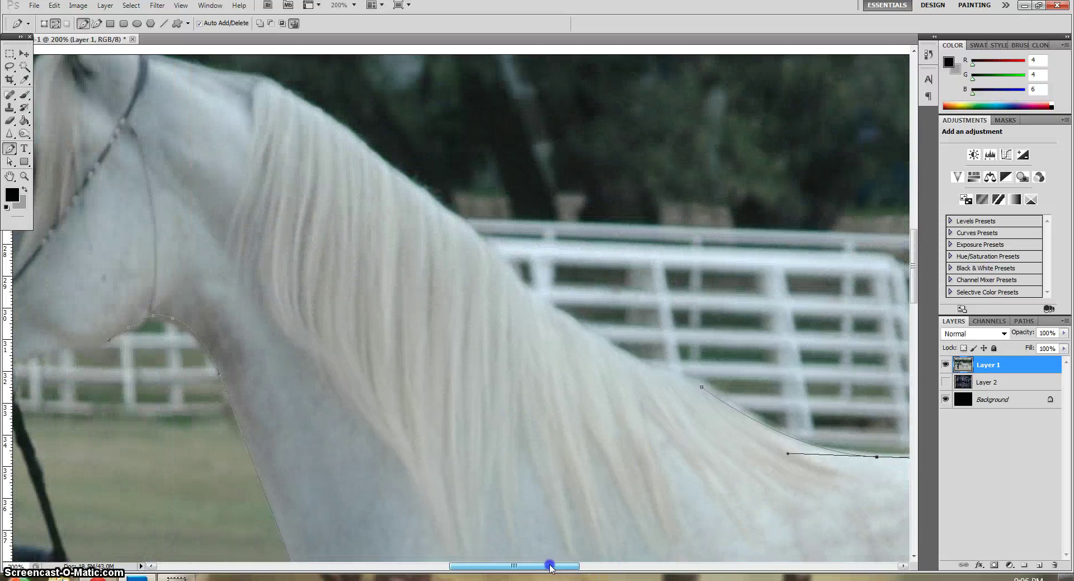
Place curved anchors up the mane's top edge and neck crest to behind the ears
mouse_move(363, 77)
left_mouse_down()
mouse_move(343, 116)
mouse_move(644, 301)
left_mouse_up()
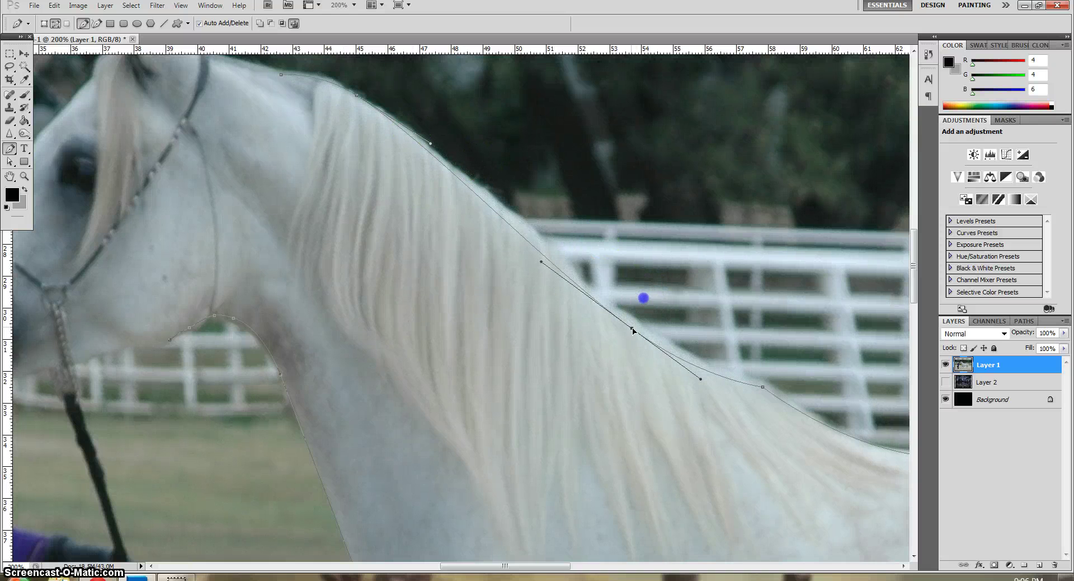
left_click(526, 240)
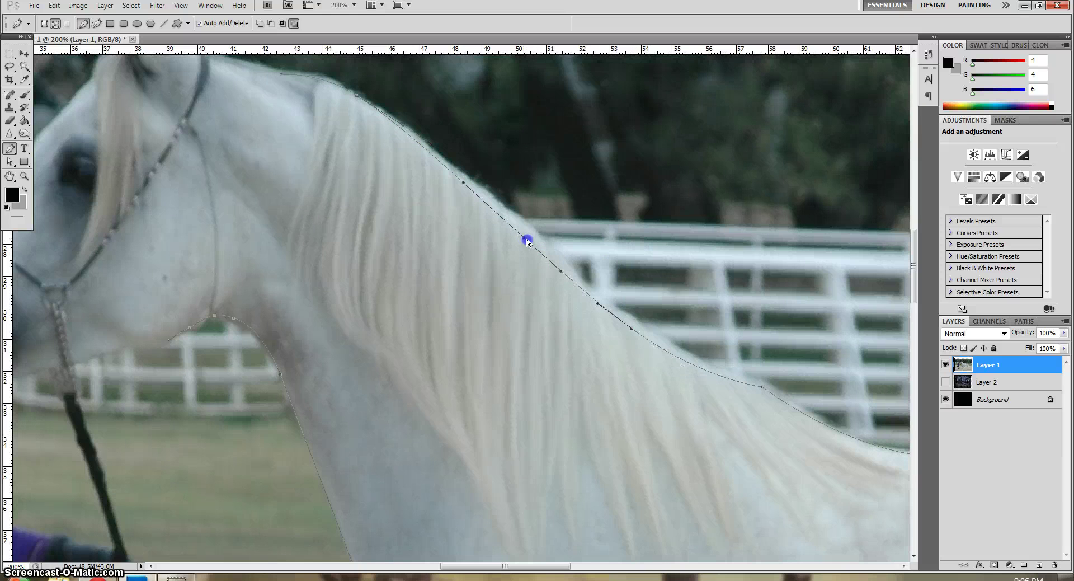
left_click_drag(525, 238, 526, 239)
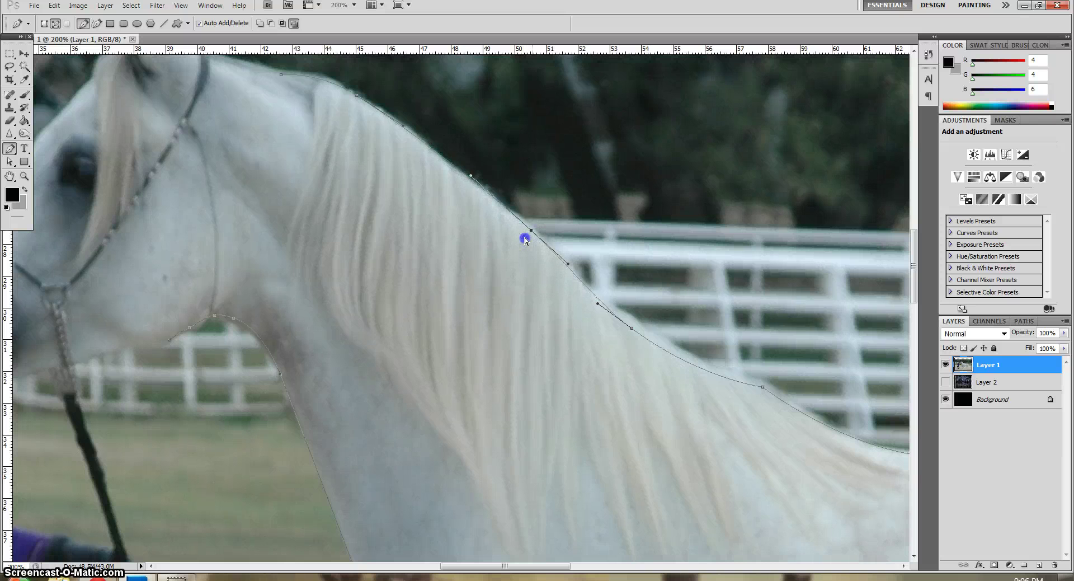
left_click(465, 176)
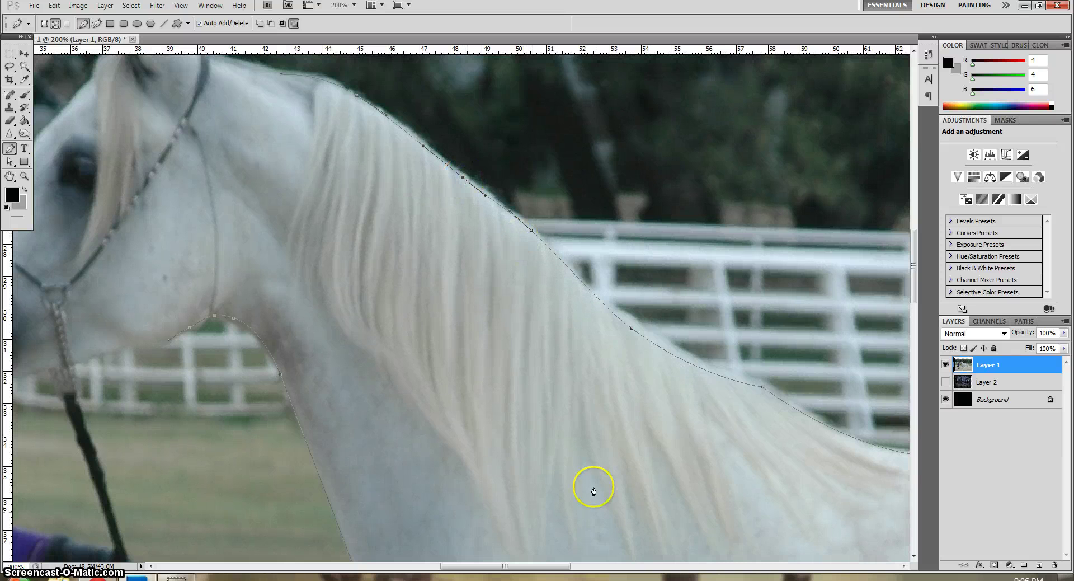
left_click(678, 358)
left_click_drag(678, 358, 679, 361)
left_click_drag(558, 566, 521, 565)
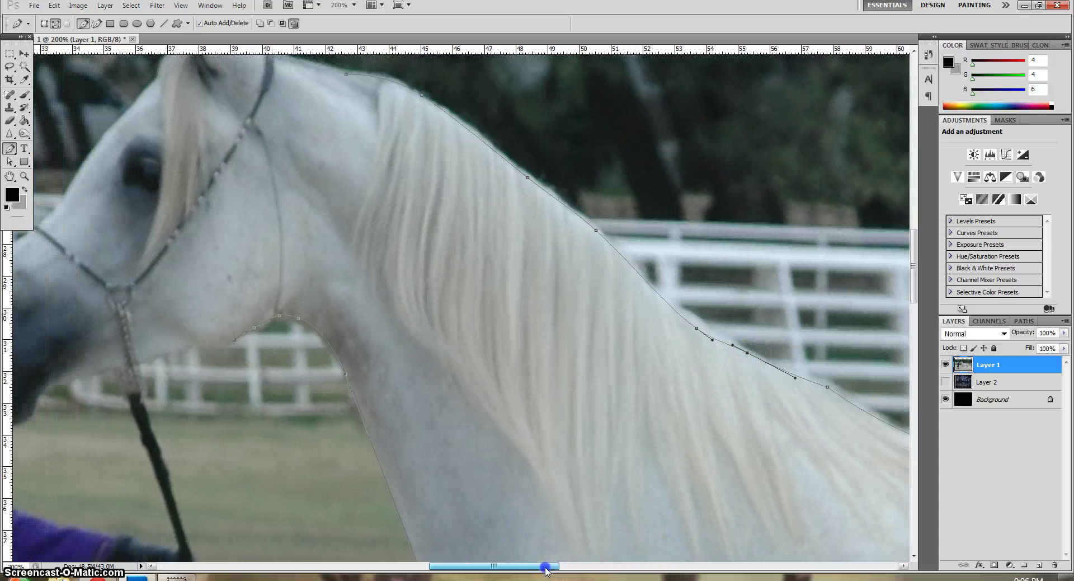
Anchor the path at the poll and fit it around the first ear tip
scroll(499, 480, "up", 3)
scroll(499, 480, "up", 3)
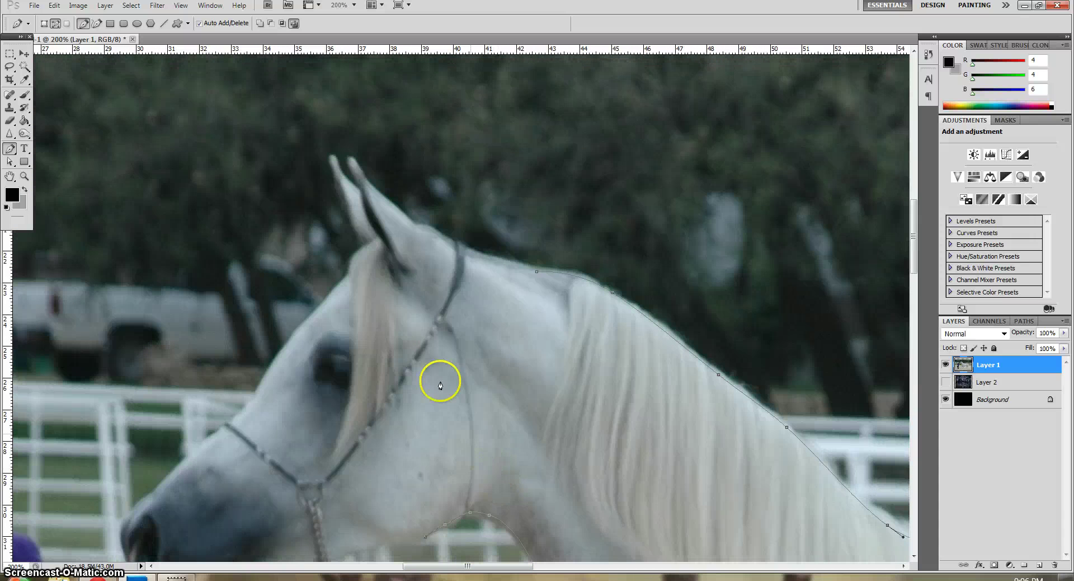
left_click_drag(471, 247, 473, 251)
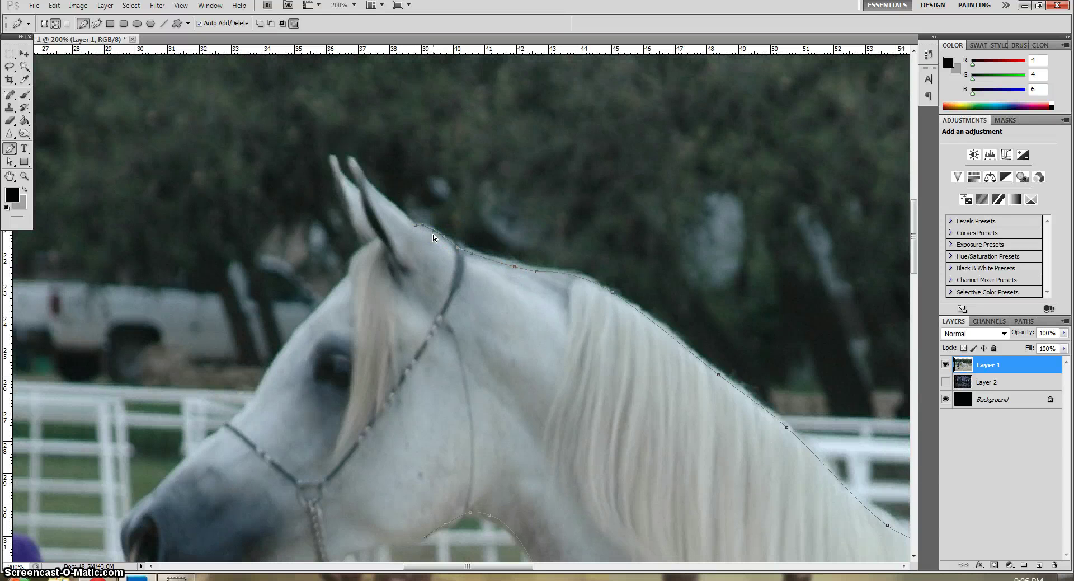
left_click(351, 153)
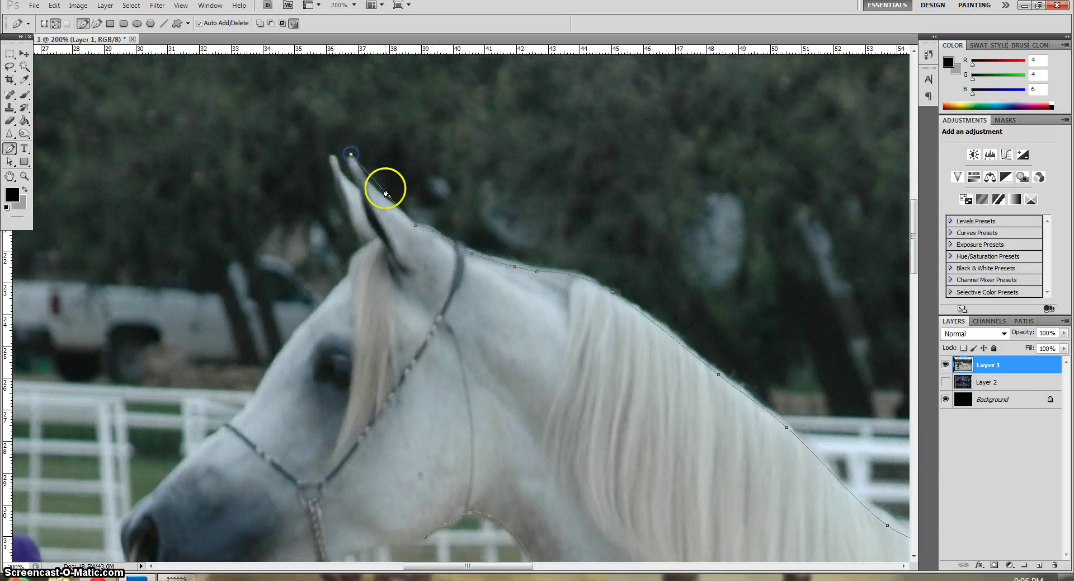
left_click(379, 188)
left_click_drag(379, 189, 396, 215)
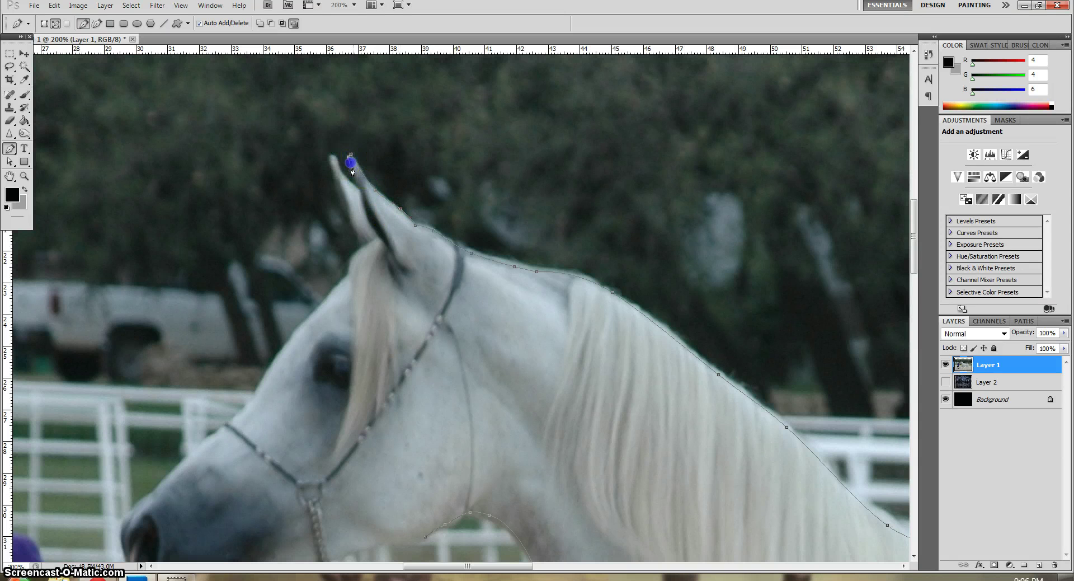
left_click_drag(356, 179, 358, 185)
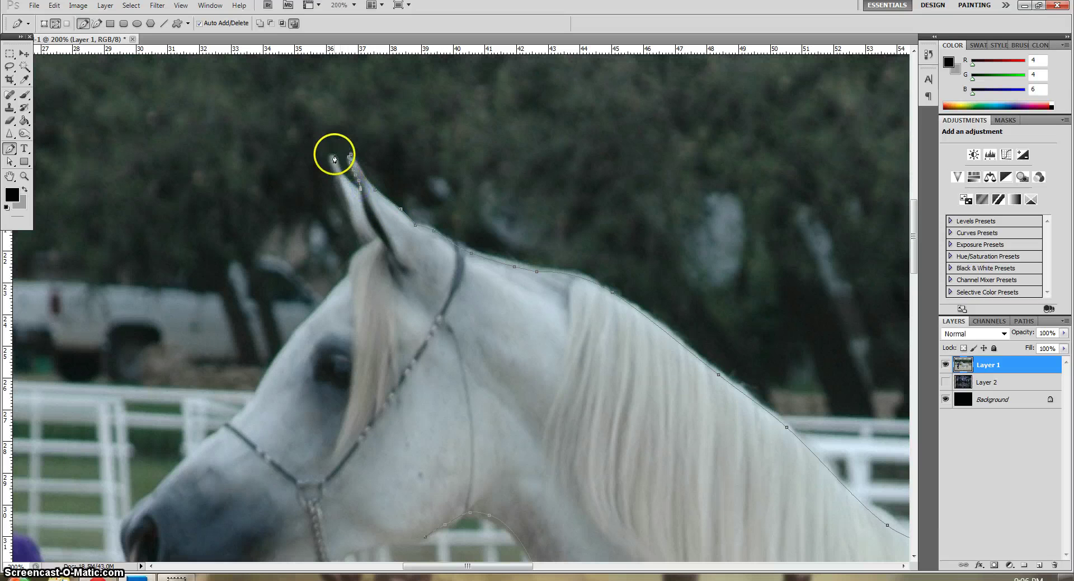
Wrap the path around the second ear tip and curve it down to the forehead
left_click(331, 155)
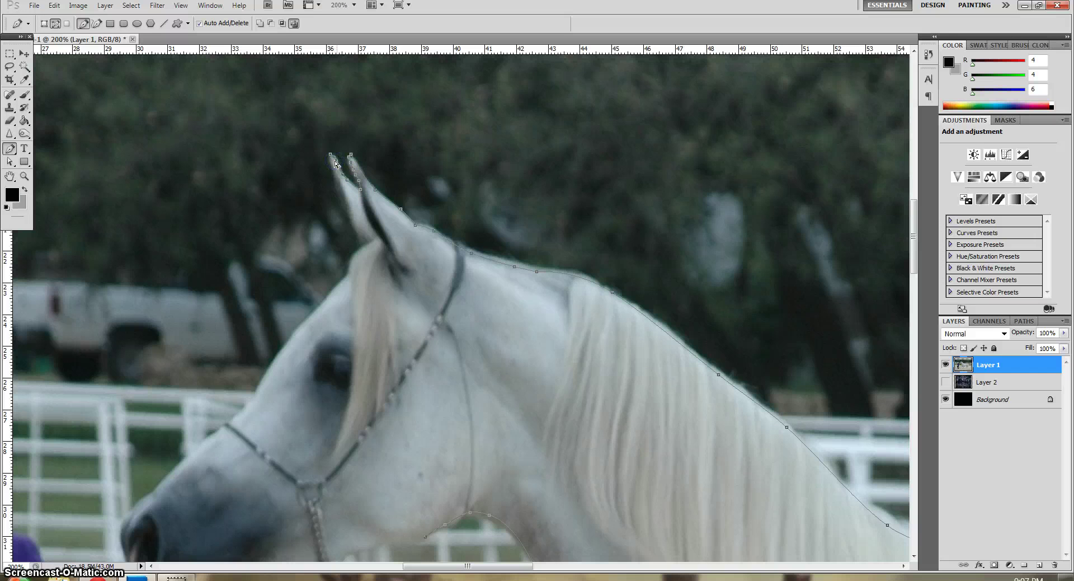
mouse_move(362, 243)
left_mouse_down()
mouse_move(345, 198)
mouse_move(343, 214)
left_mouse_up()
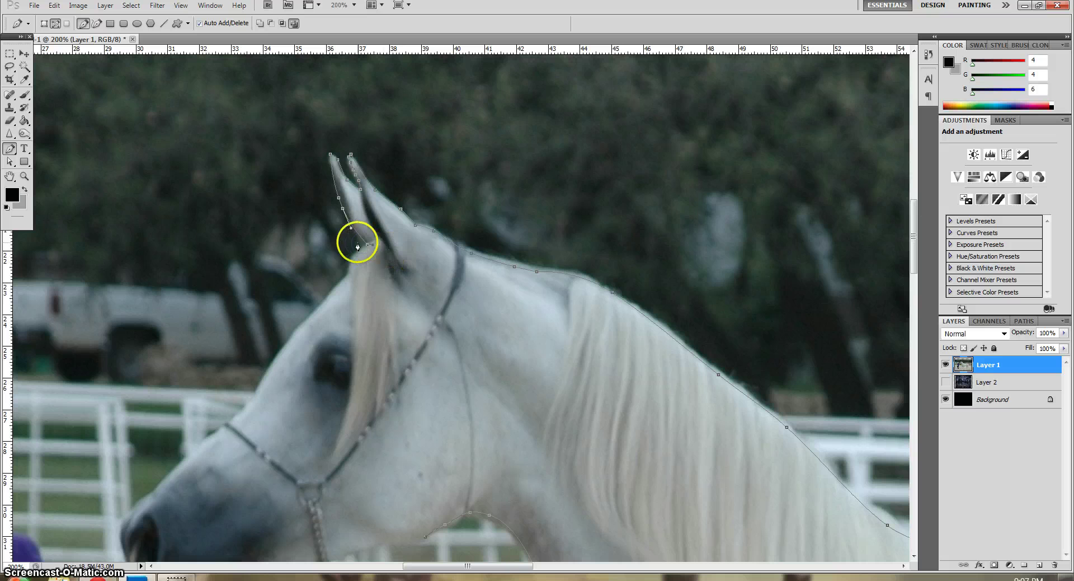
left_click_drag(355, 262, 352, 275)
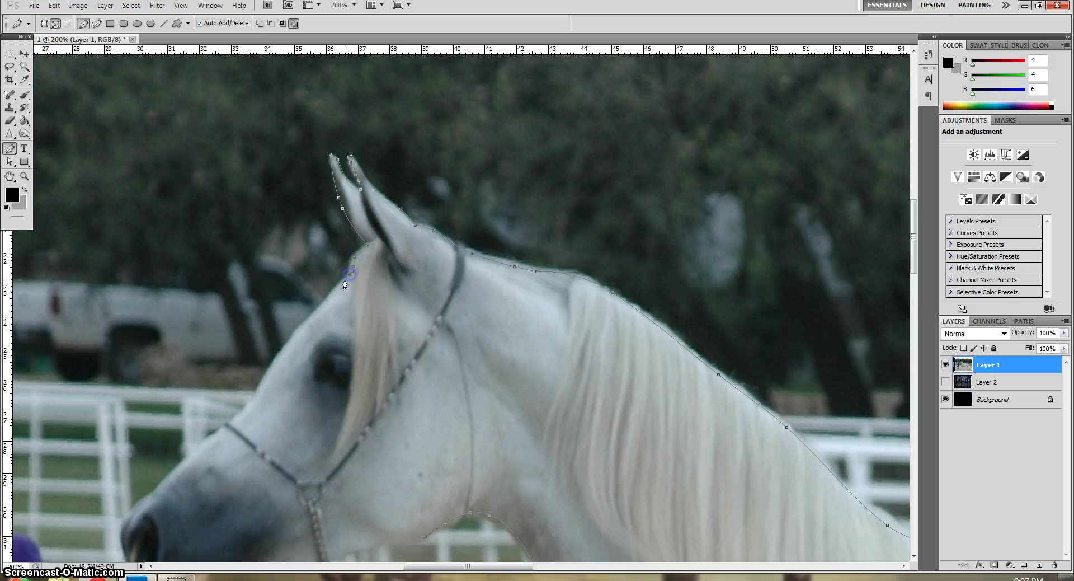
scroll(341, 286, "down", 3)
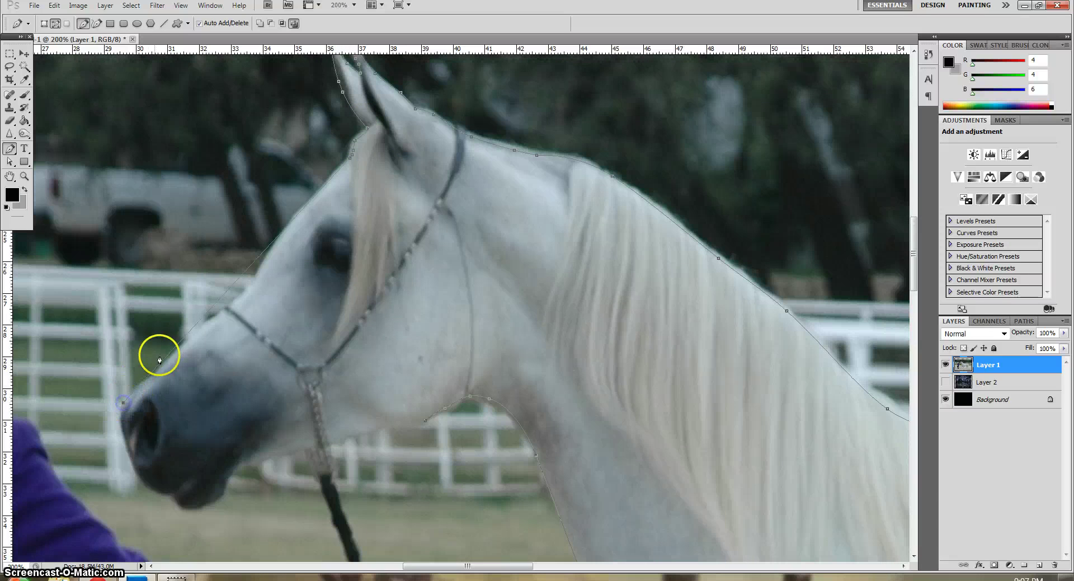
Extend the path down the horse's face to the front of the nose
left_click_drag(250, 287, 309, 224)
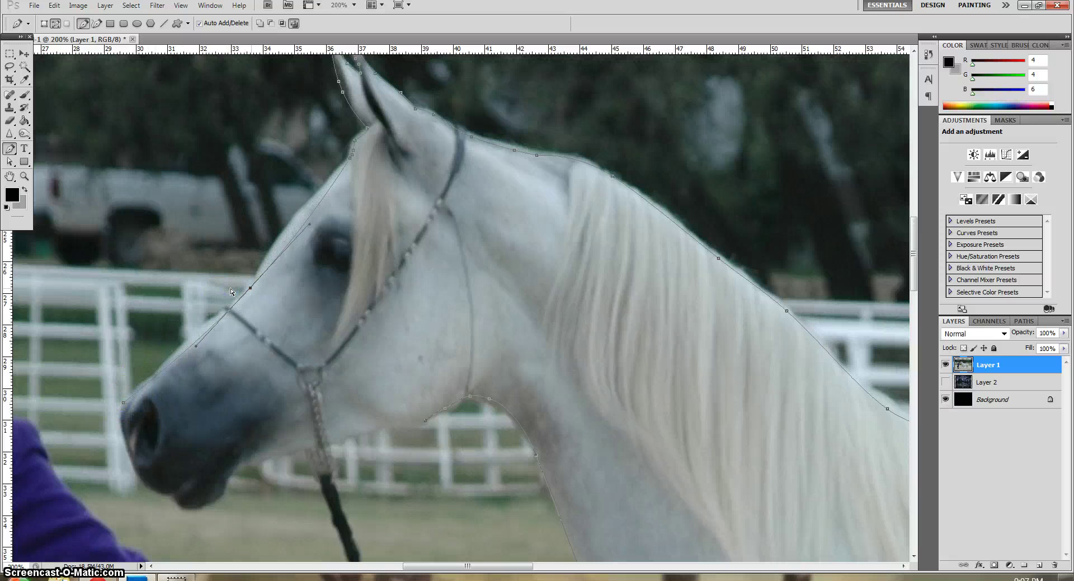
left_click_drag(272, 273, 272, 266)
left_click(317, 196)
left_click(139, 388)
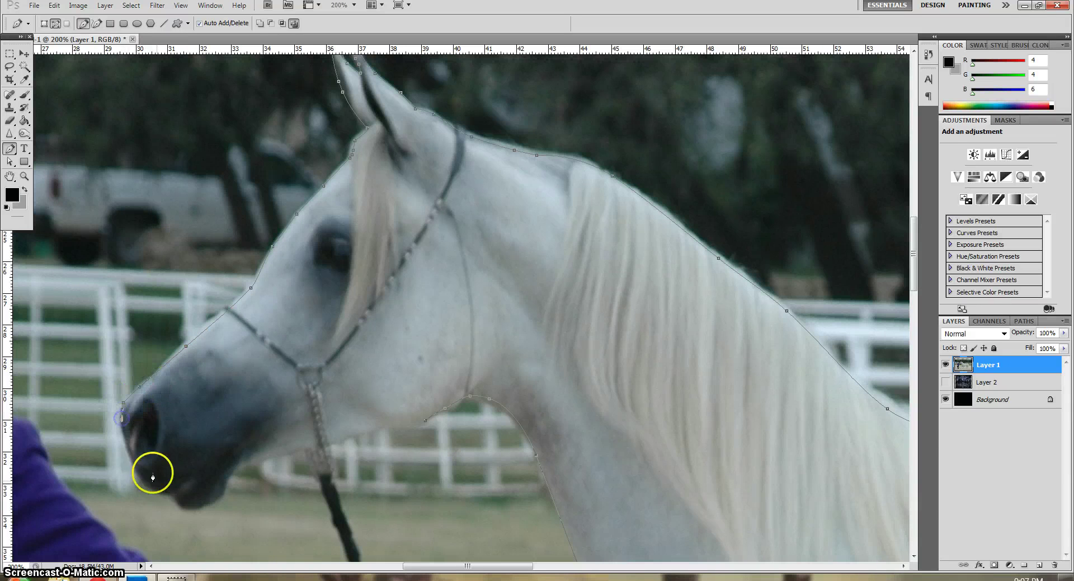
Trace below the nostril and along the lower lip, then close the path on the jaw line
left_click(174, 494)
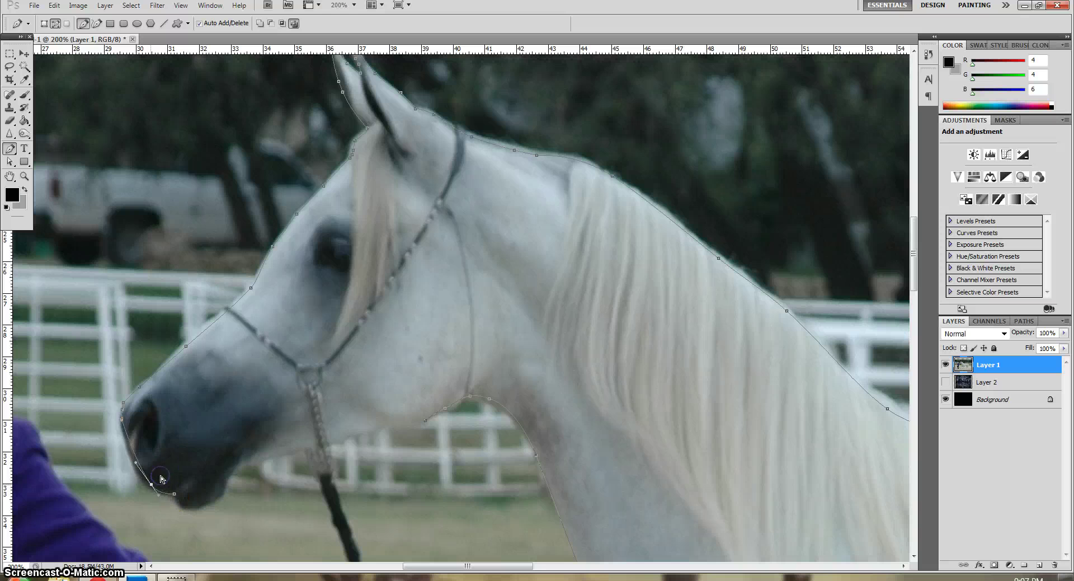
left_click(177, 502)
left_click(210, 501)
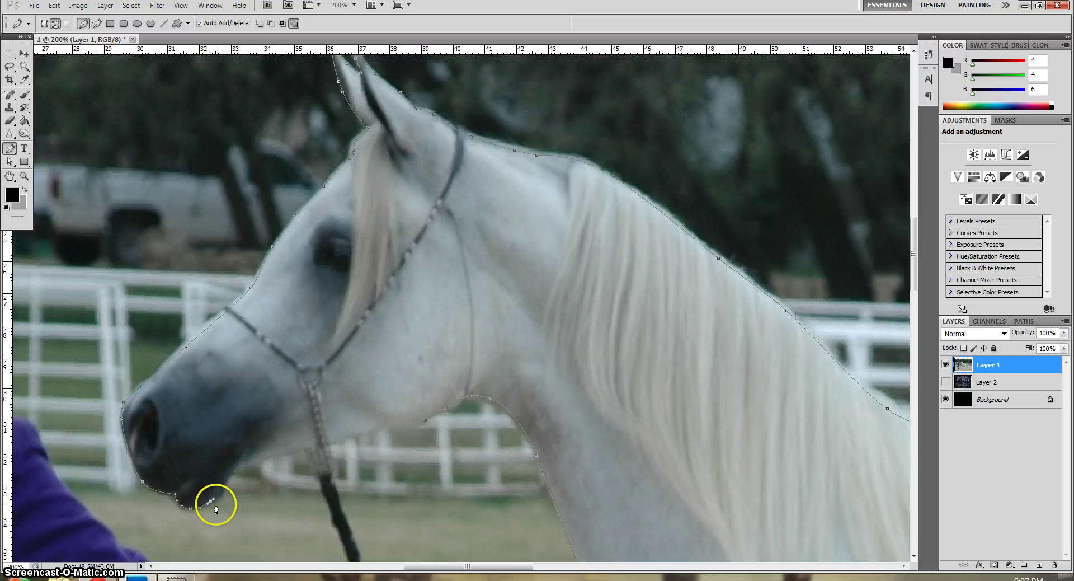
left_click(221, 498)
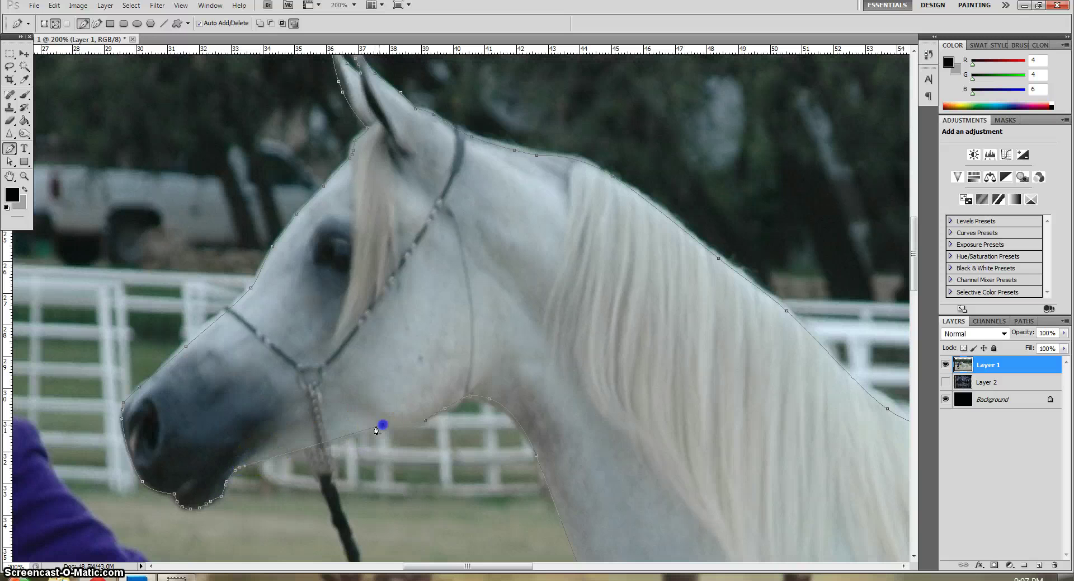
left_click(307, 448)
left_click(267, 460)
Turn the path into a selection, copy the horse to Layer 3, and delete the original photo layer
right_click(421, 426)
left_click(476, 482)
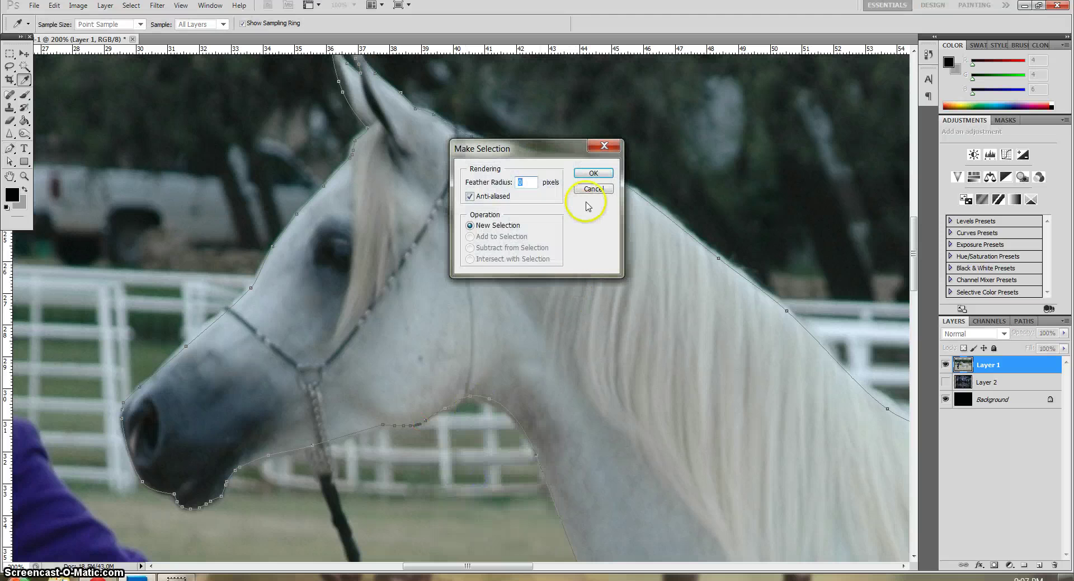
left_click(593, 173)
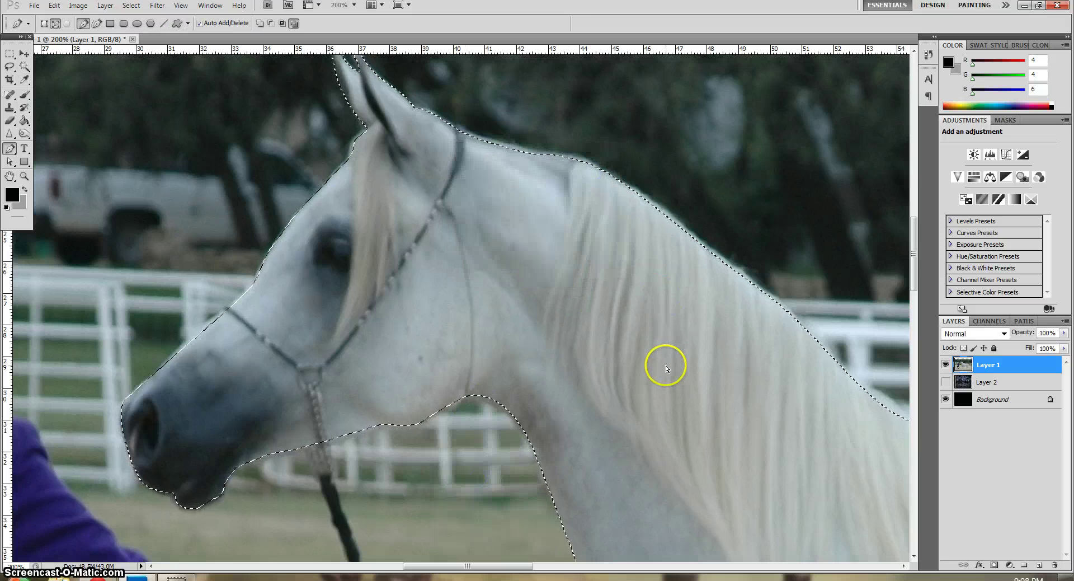
key("ctrl+j")
left_click(985, 382)
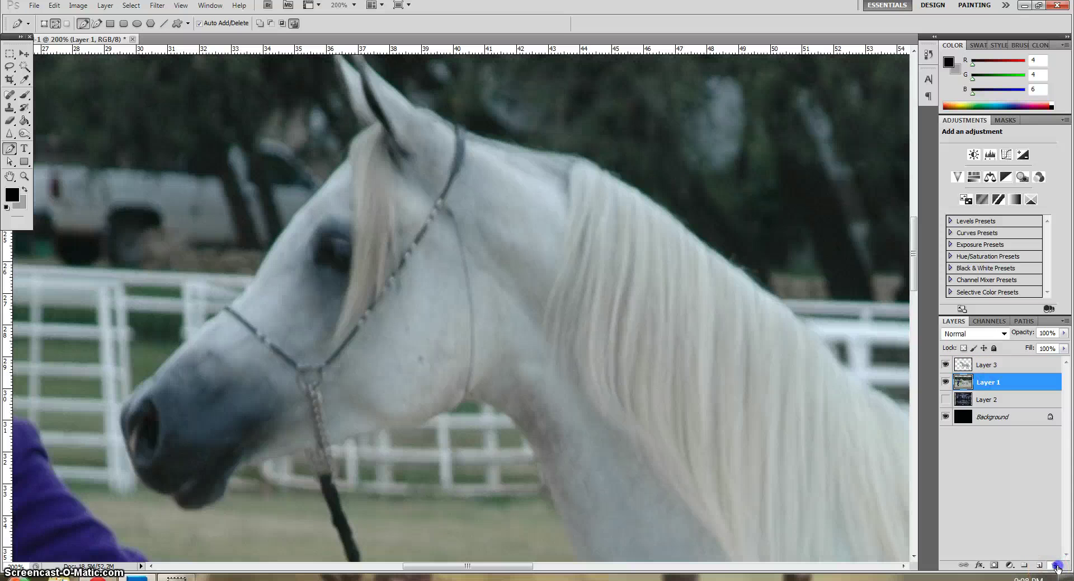
key("Delete")
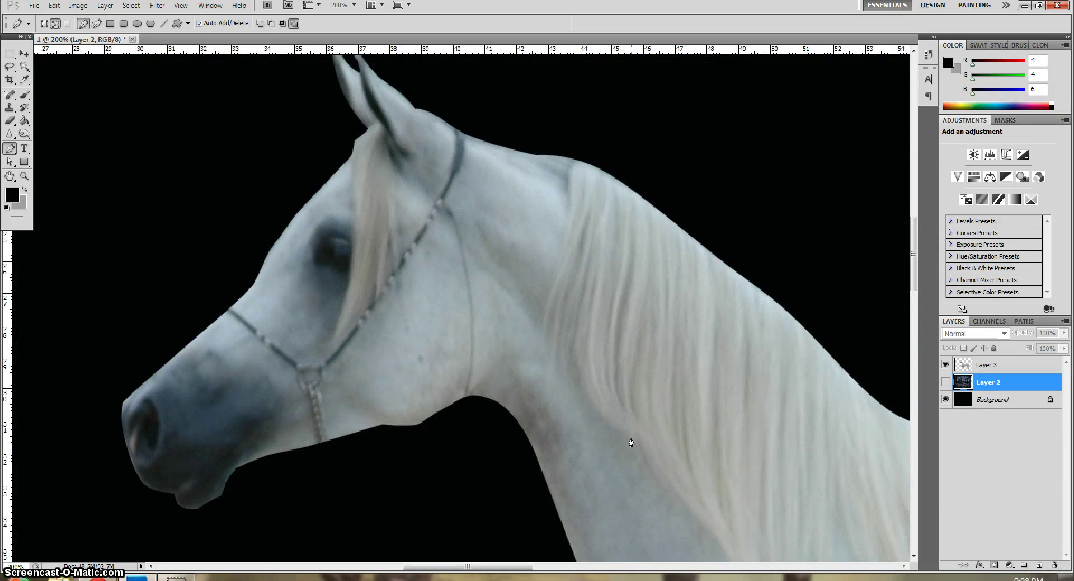
key("ctrl+minus")
key("ctrl+minus")
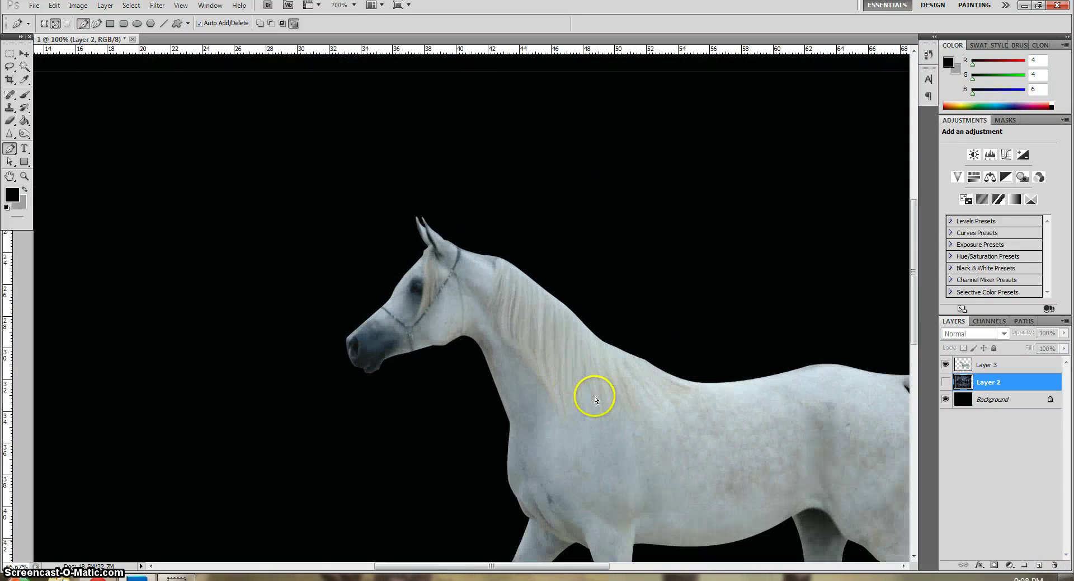
key("ctrl+minus")
scroll(599, 409, "down", 2)
scroll(610, 417, "down", 4)
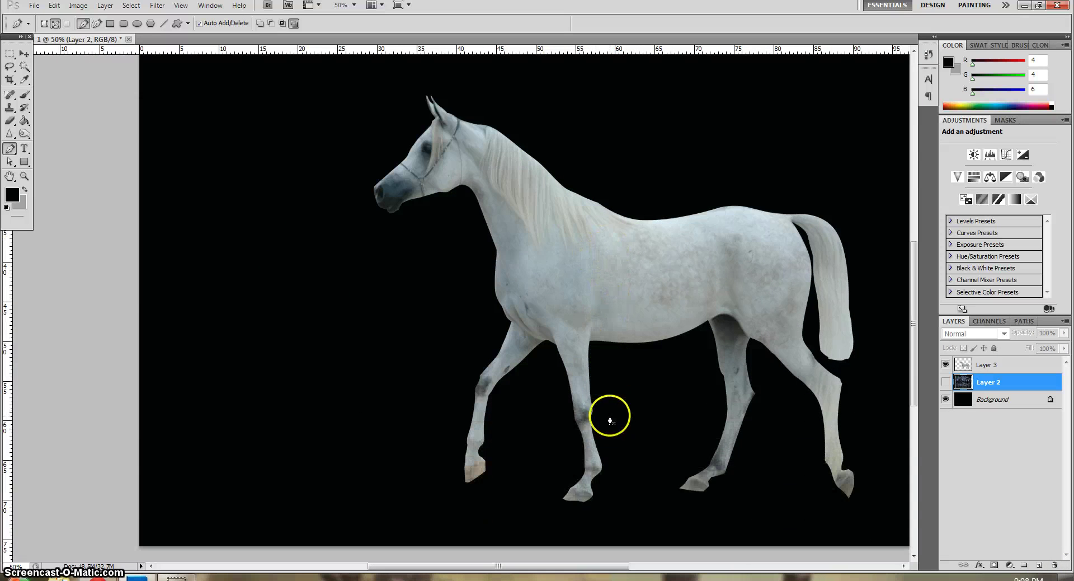
scroll(602, 426, "down", 2)
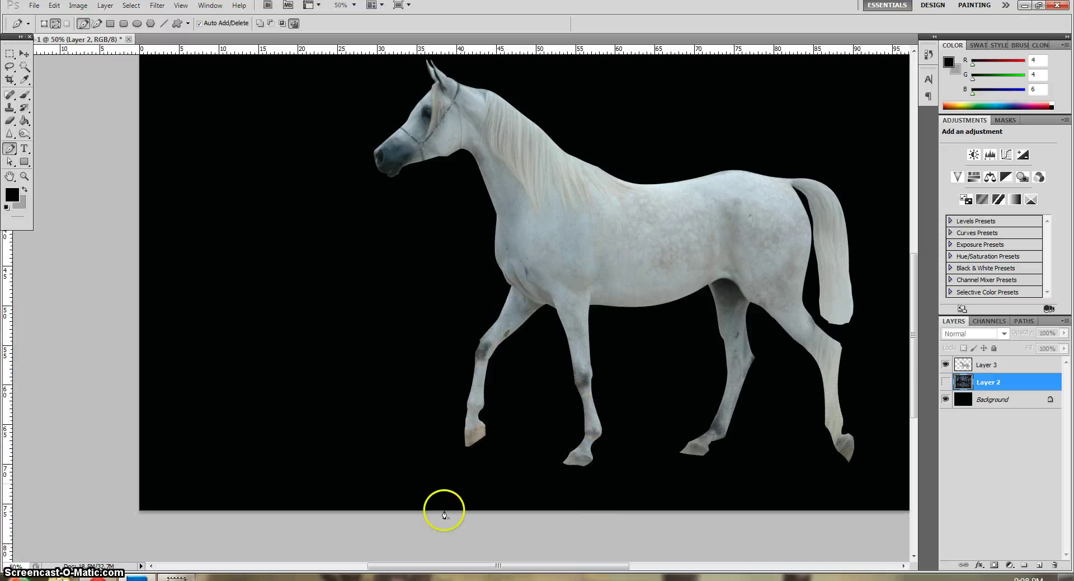
left_click(988, 362)
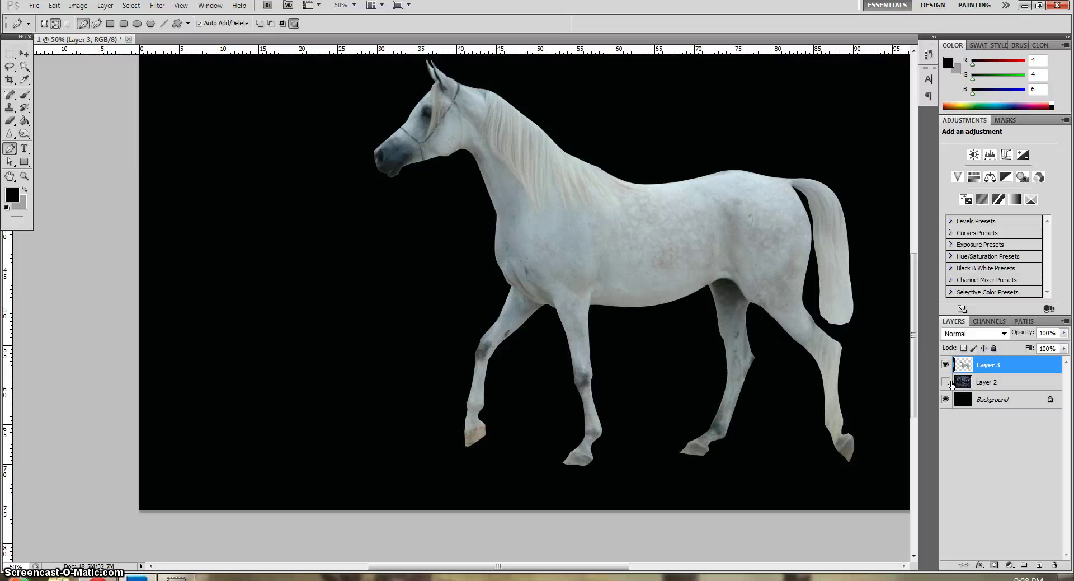
left_click(946, 383)
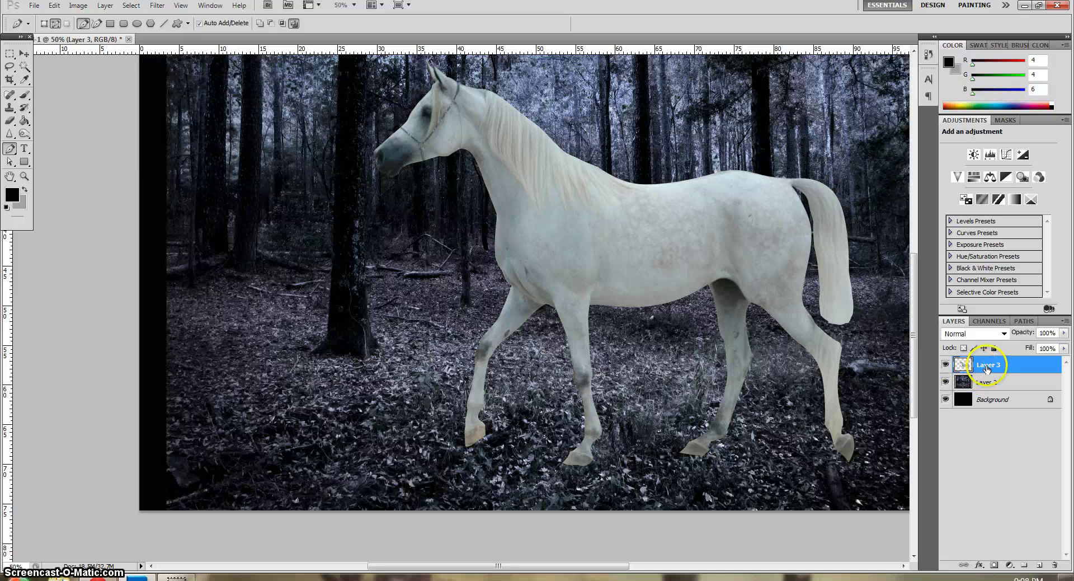
left_click(947, 383)
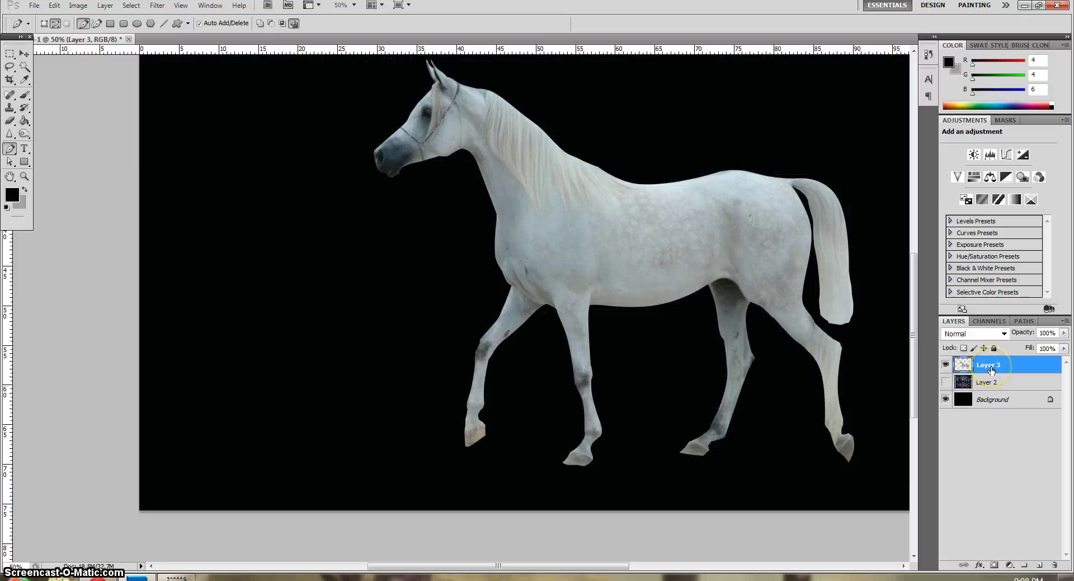
Rotate the cut-out horse very slightly and zoom in on its head
key("ctrl+t")
left_click_drag(871, 497, 882, 499)
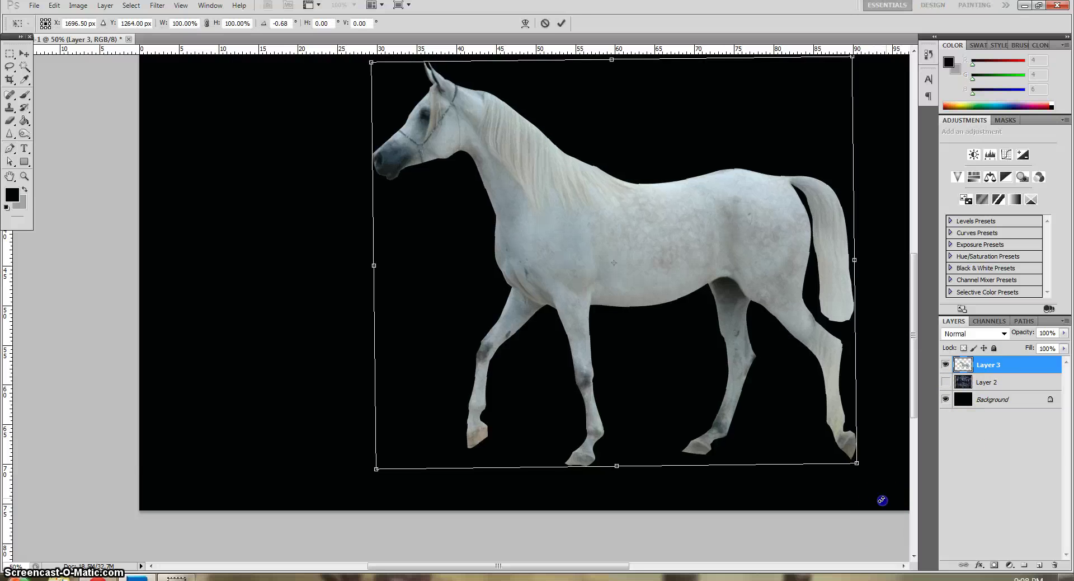
left_click(561, 23)
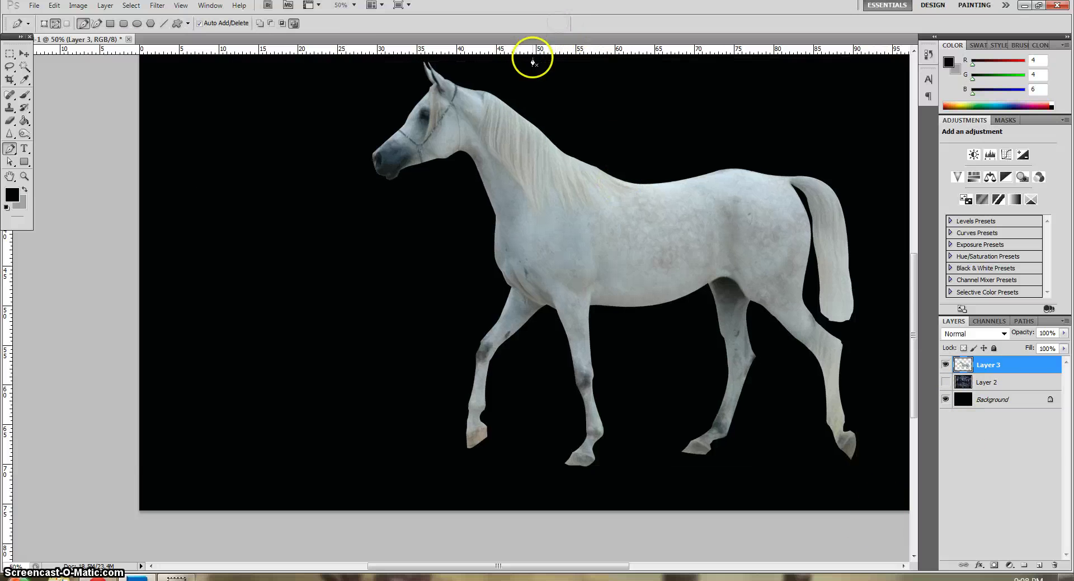
left_click(24, 176)
left_click(360, 89)
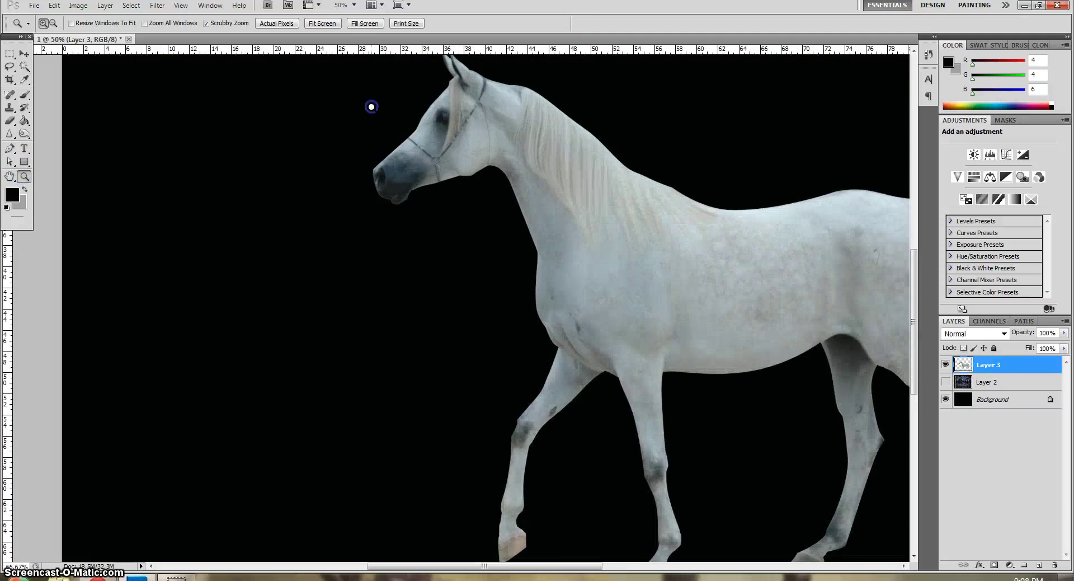
left_click(616, 255)
left_click_drag(428, 566, 460, 565)
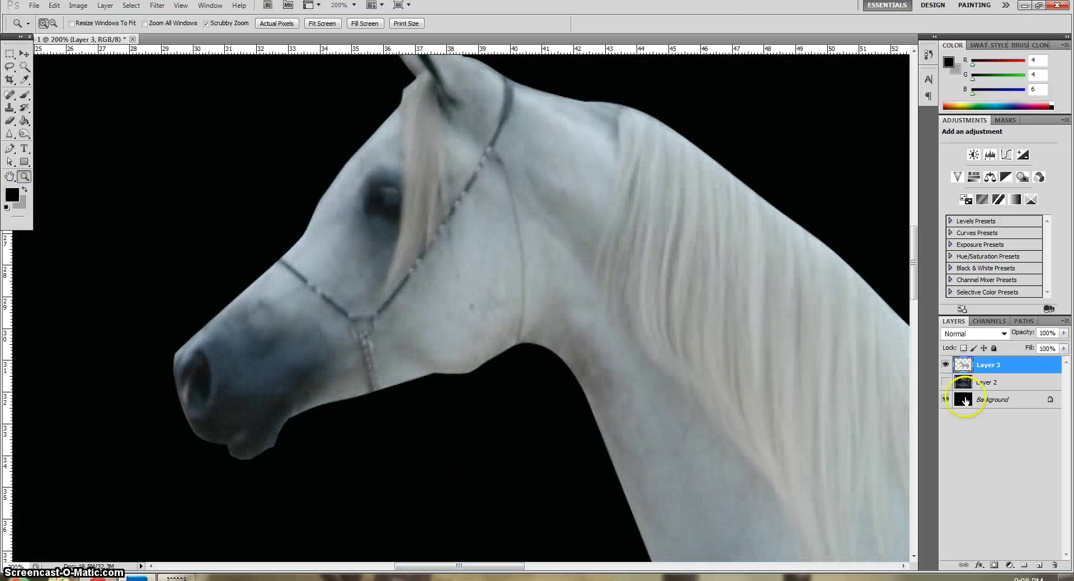
Duplicate Layer 3 as 'Layer 3 copy' and hide the original Layer 3
right_click(1001, 373)
left_click(973, 120)
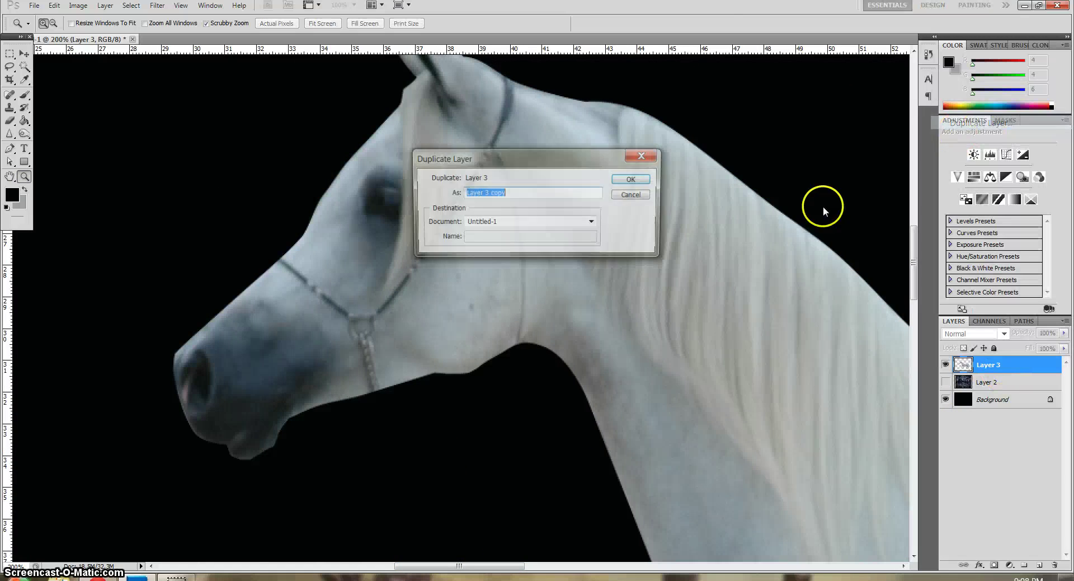
left_click(632, 179)
left_click(949, 382)
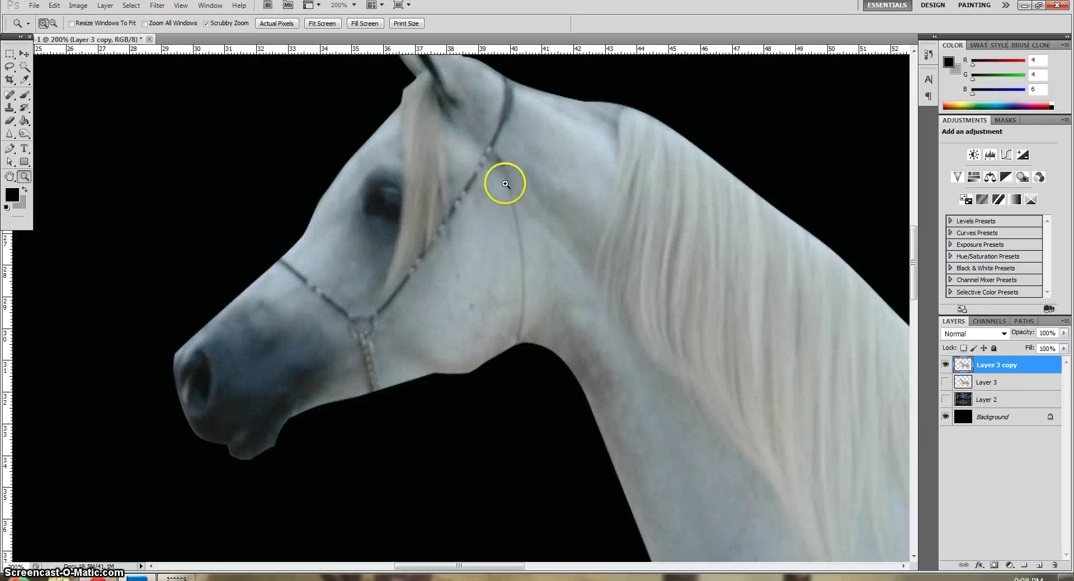
Copy a lassoed patch of forehead skin to a new layer and slide it over the noseband
left_click(9, 67)
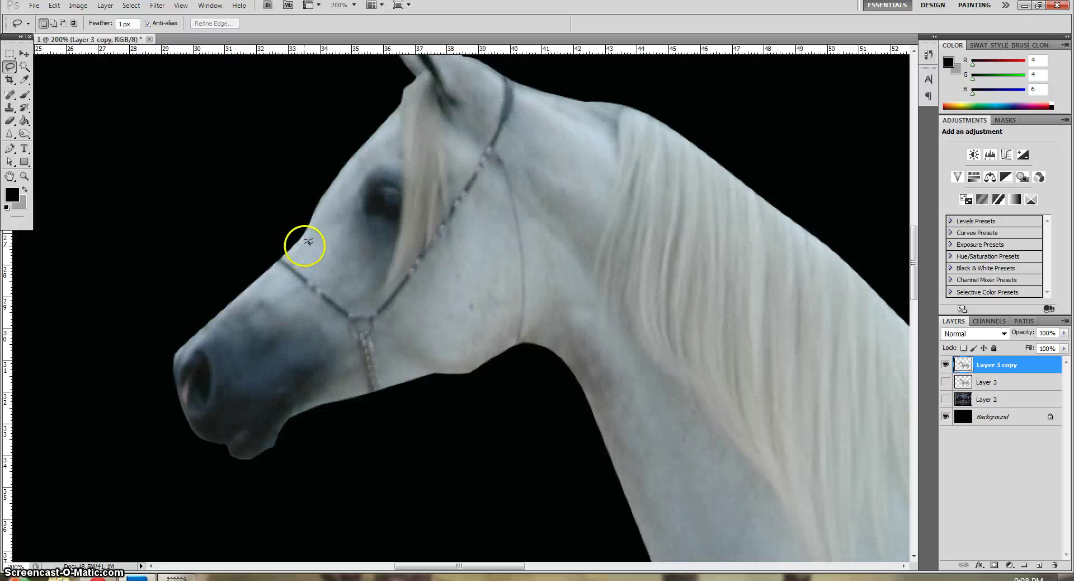
left_click_drag(311, 237, 312, 237)
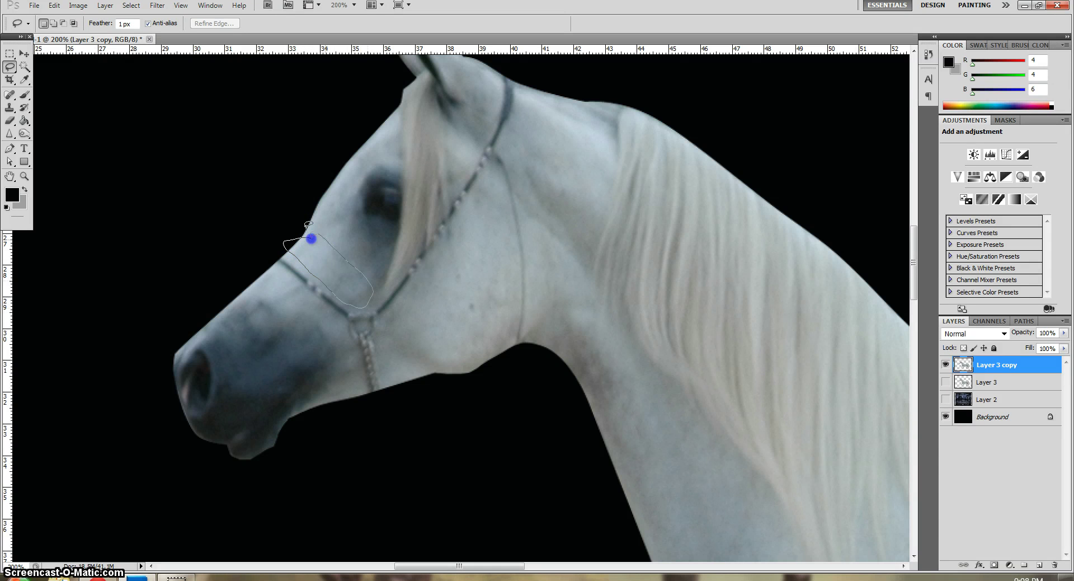
left_click_drag(307, 225, 329, 186)
key("ctrl+j")
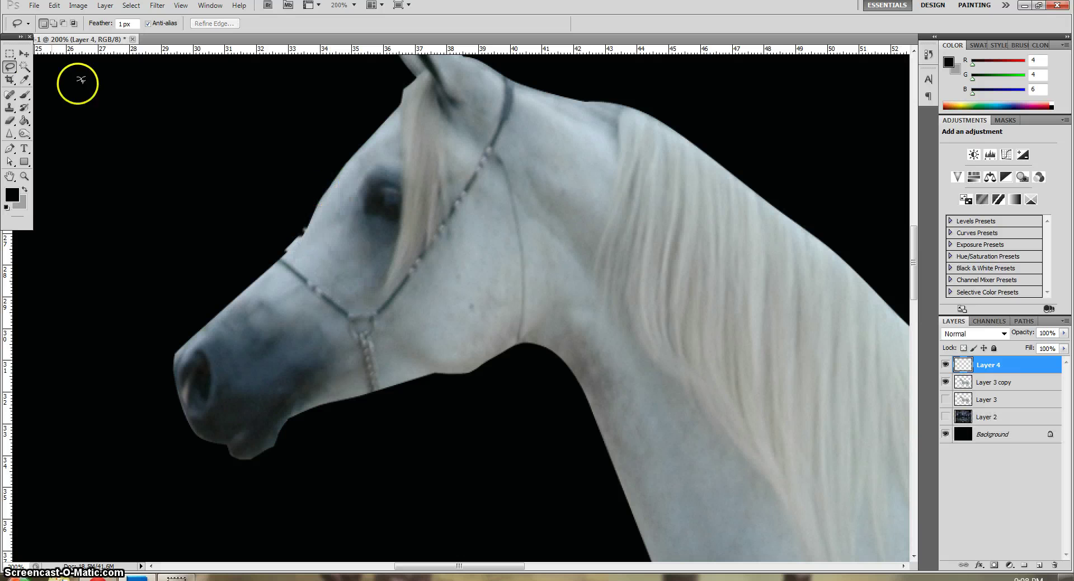
left_click(24, 53)
left_click_drag(383, 271, 357, 291)
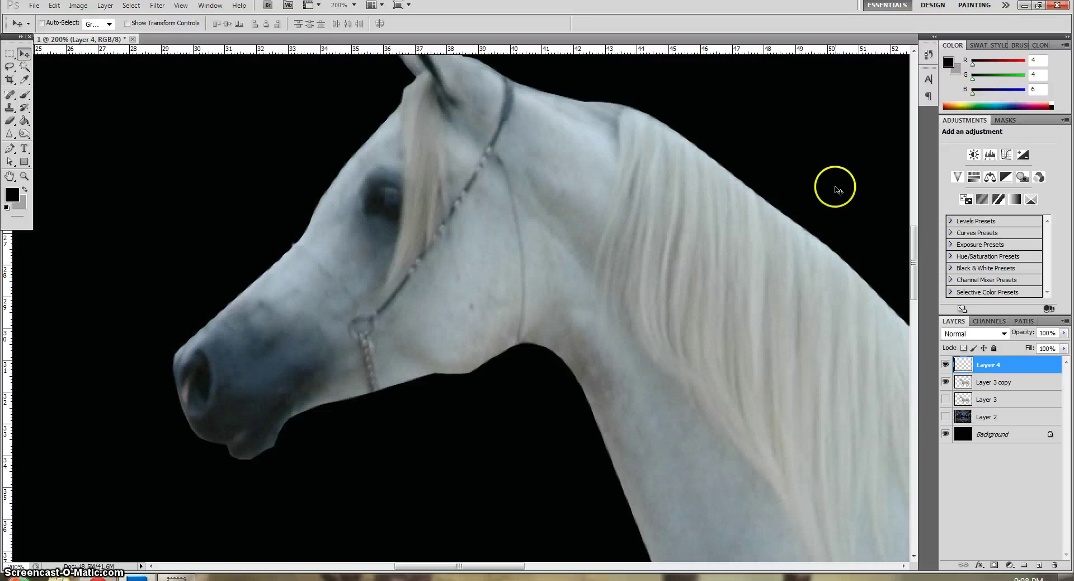
Merge the noseband skin patch down into Layer 3 copy
key("e")
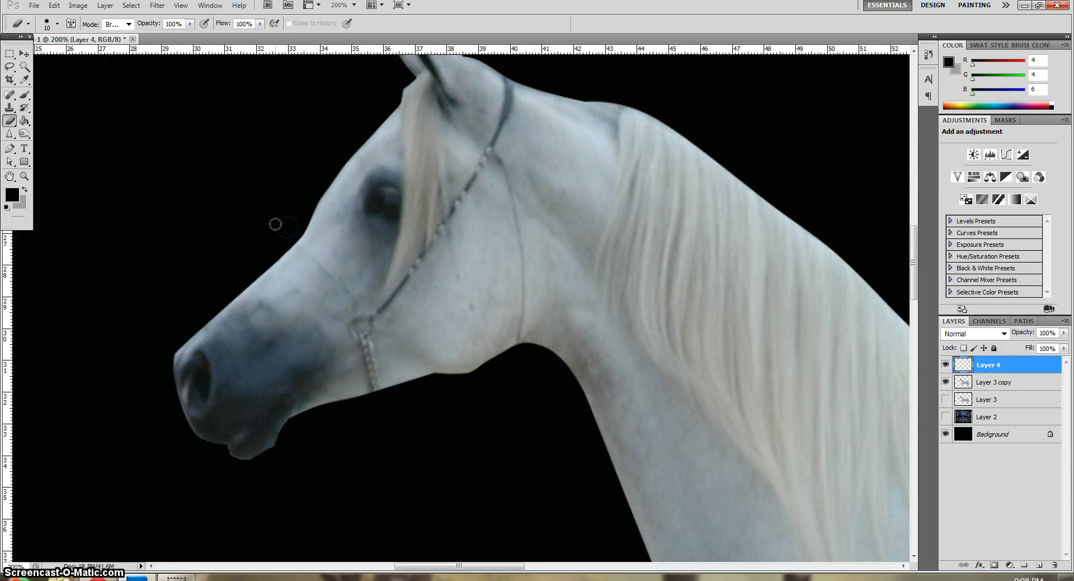
right_click(968, 364)
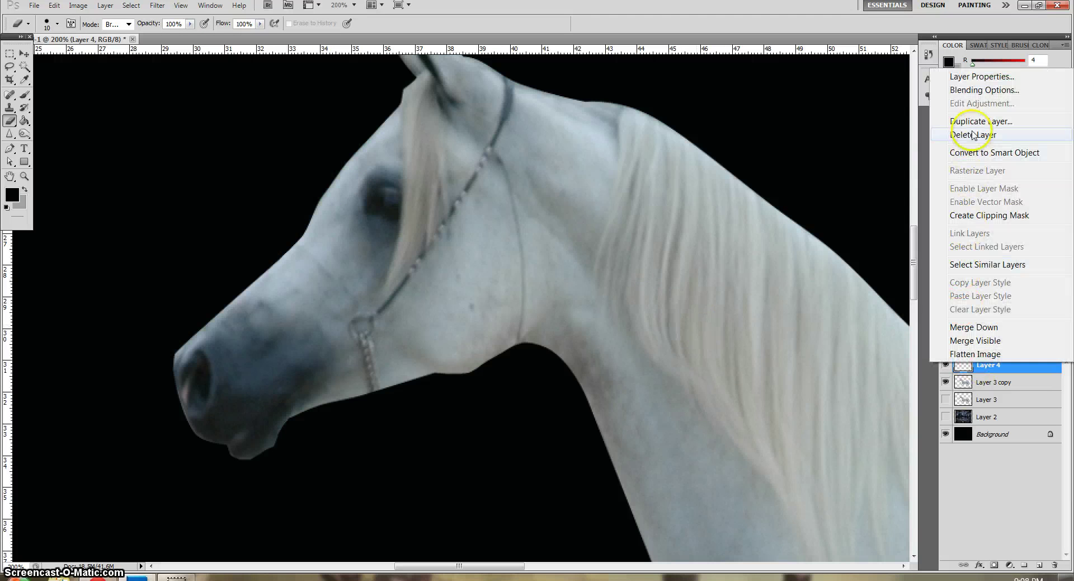
left_click(967, 327)
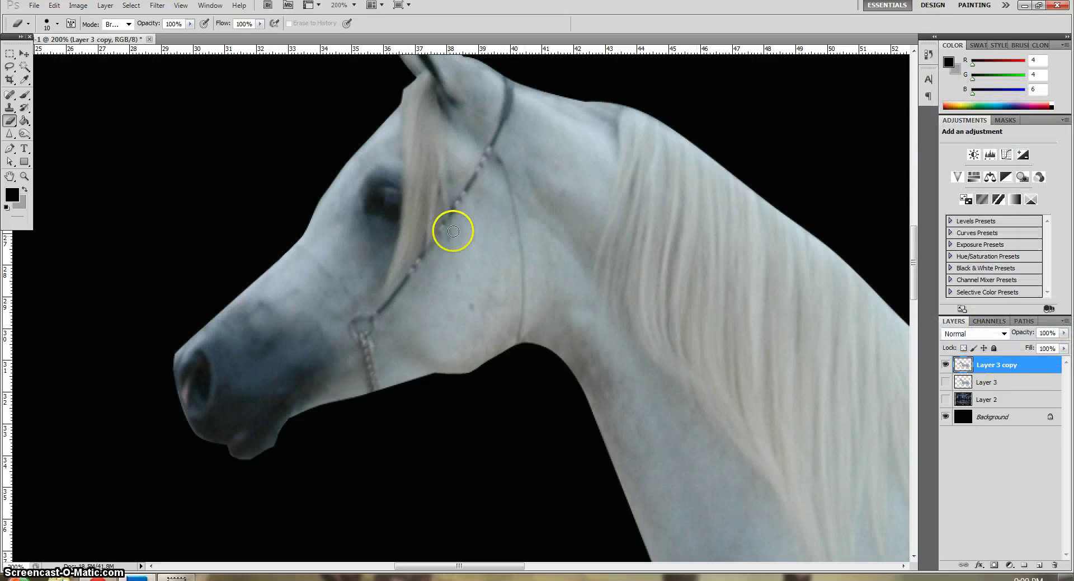
left_click(9, 66)
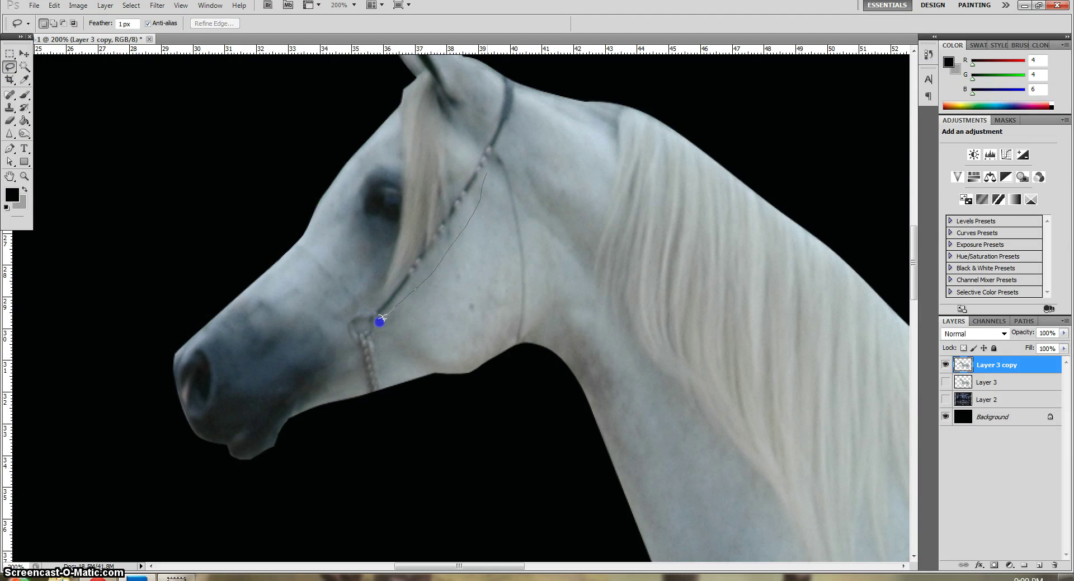
Copy a lassoed strip of cheek skin to a new layer and move it over the cheek strap
left_click_drag(504, 185, 481, 238)
left_click_drag(379, 321, 401, 297)
key("ctrl+j")
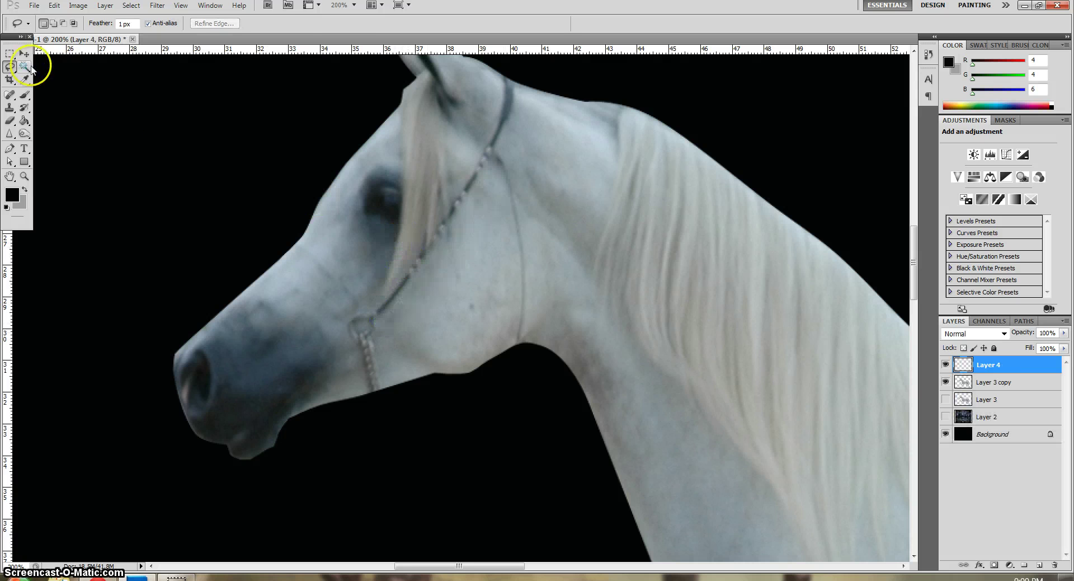
left_click(25, 54)
left_click_drag(491, 253, 473, 235)
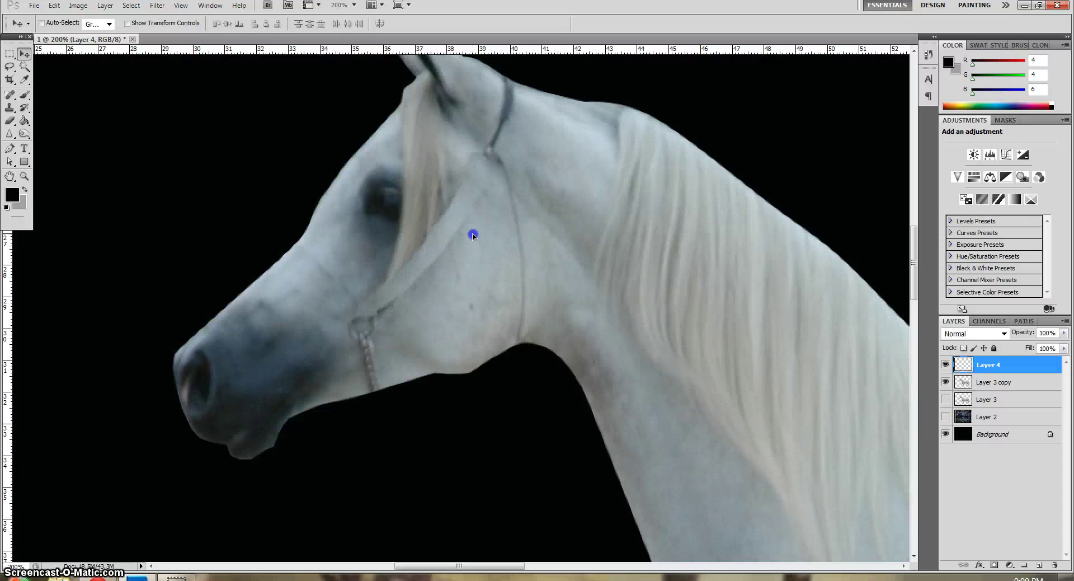
Stretch the patch to cover the cheek strap and merge it into Layer 3 copy
key("ctrl+t")
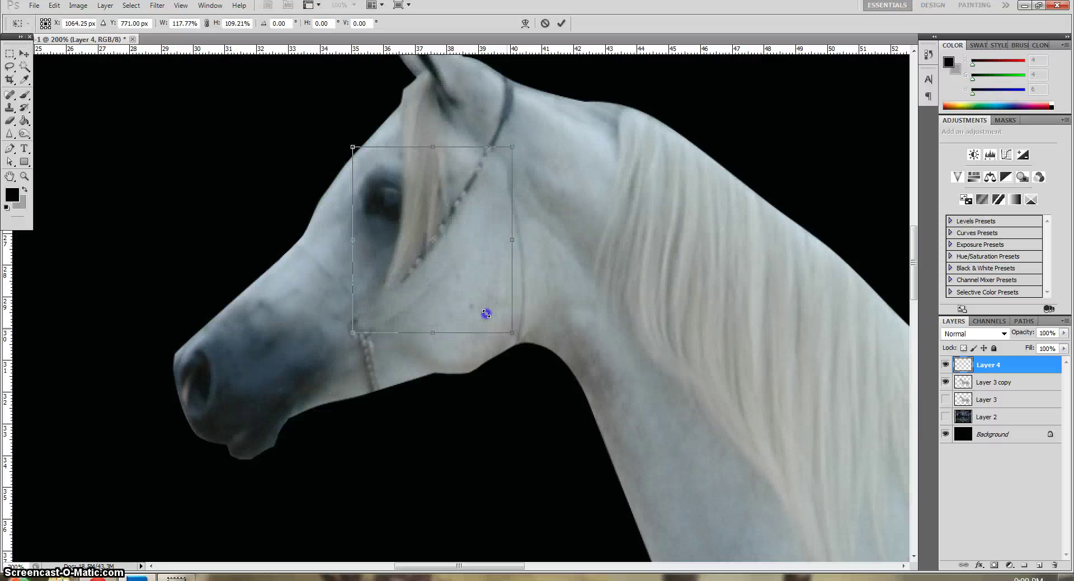
left_click_drag(486, 311, 487, 280)
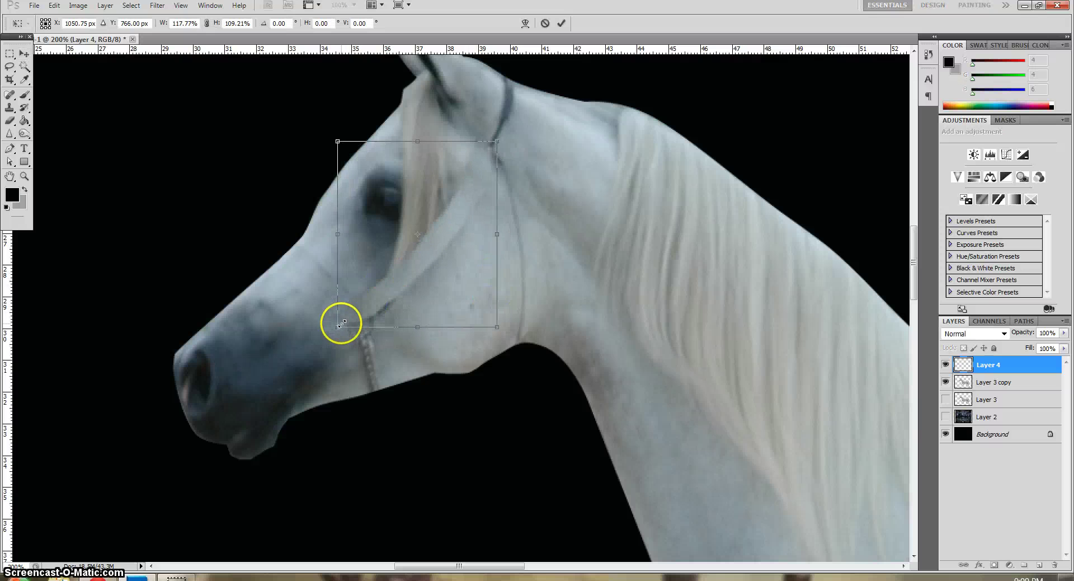
left_click_drag(340, 319, 335, 326)
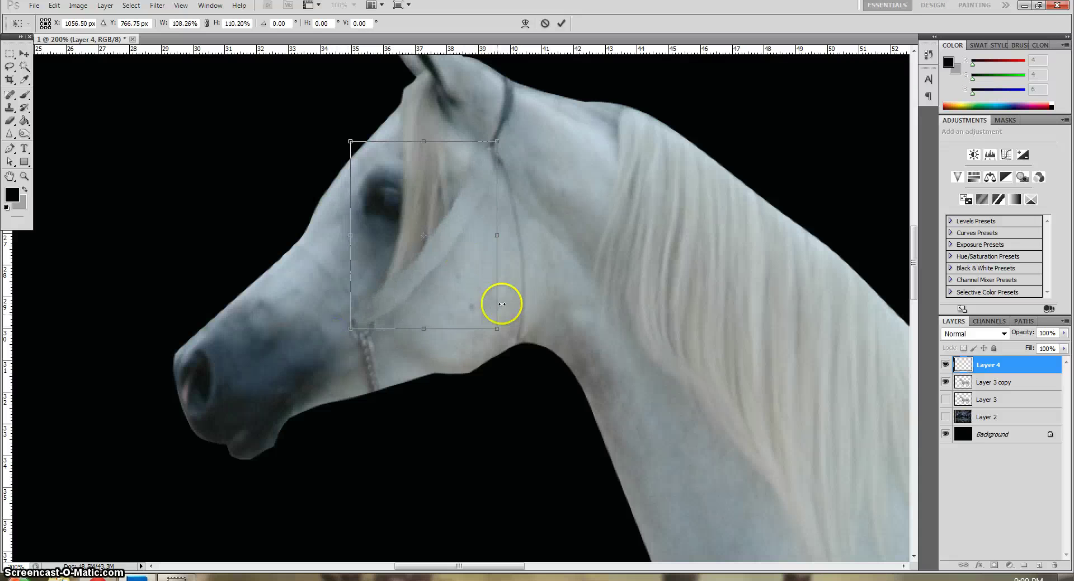
left_click_drag(489, 321, 475, 288)
left_click(561, 23)
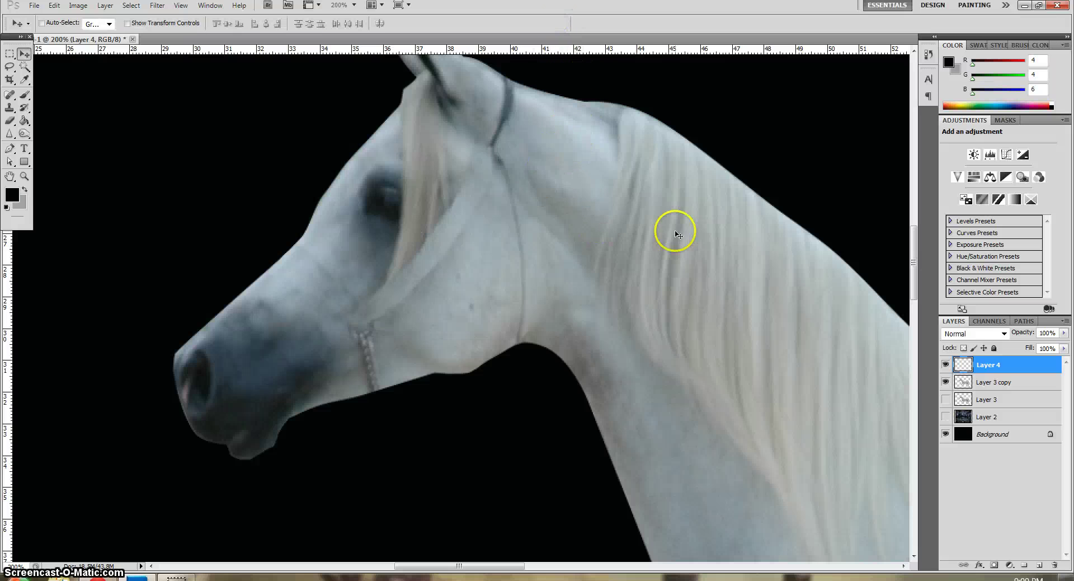
right_click(1006, 365)
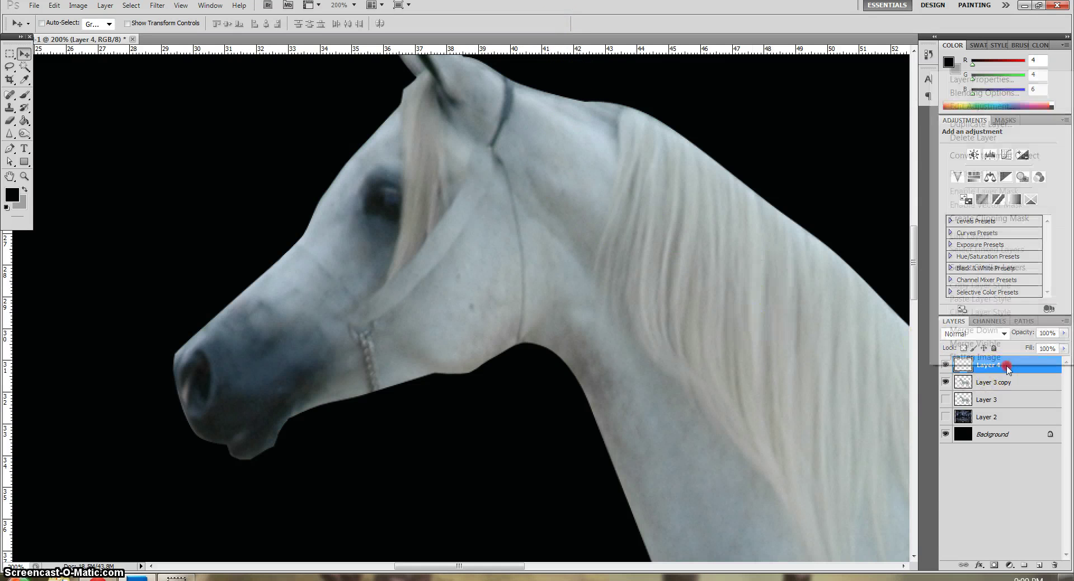
left_click(985, 331)
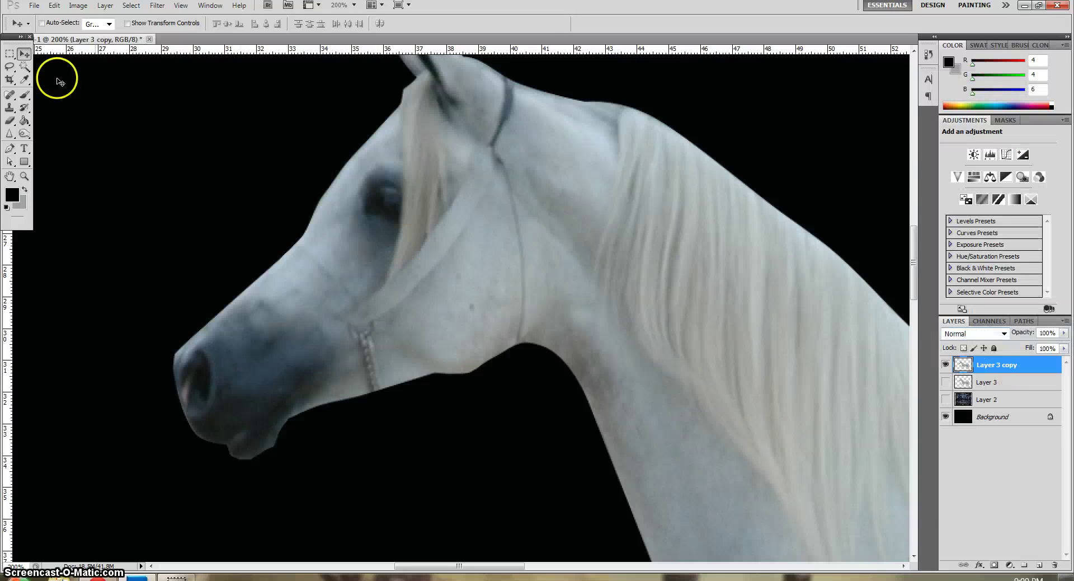
left_click(10, 66)
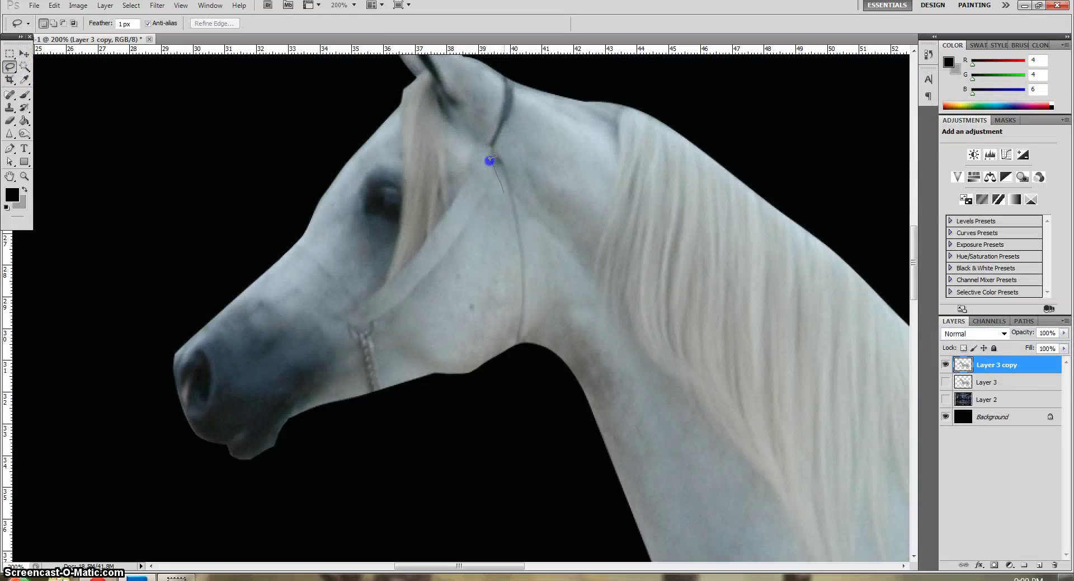
Copy lassoed skin beside the throat strap to a new layer, then move and widen it over the strap
left_click_drag(516, 352, 490, 339)
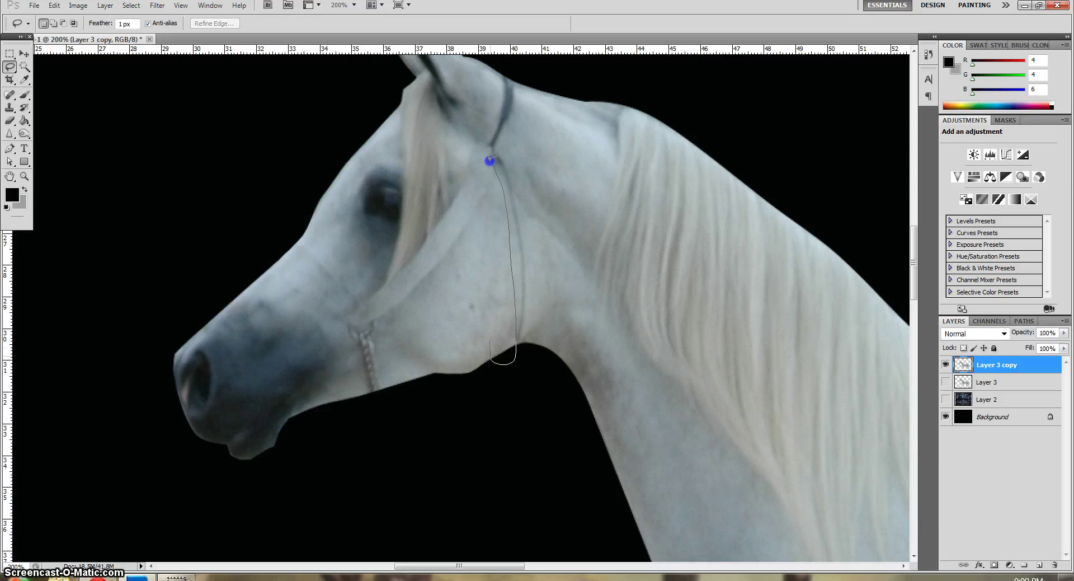
left_click_drag(490, 161, 516, 176)
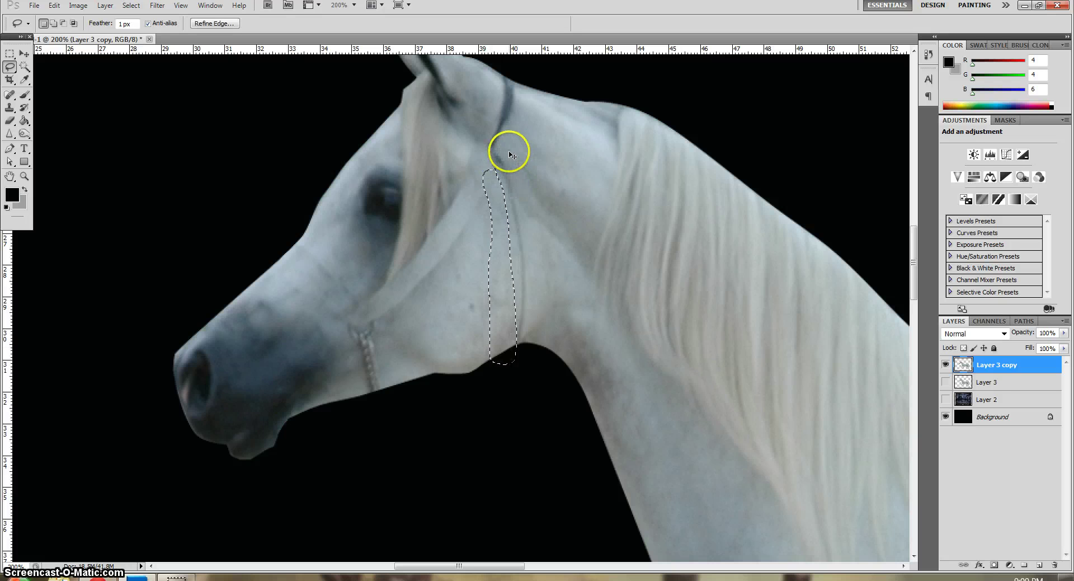
key("ctrl+j")
key("v")
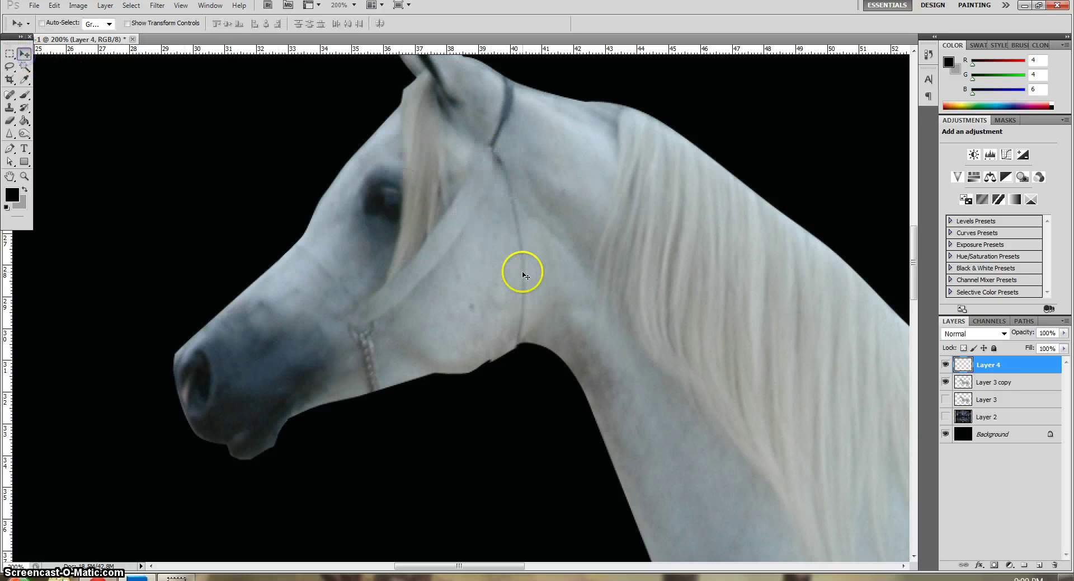
left_click_drag(521, 272, 525, 248)
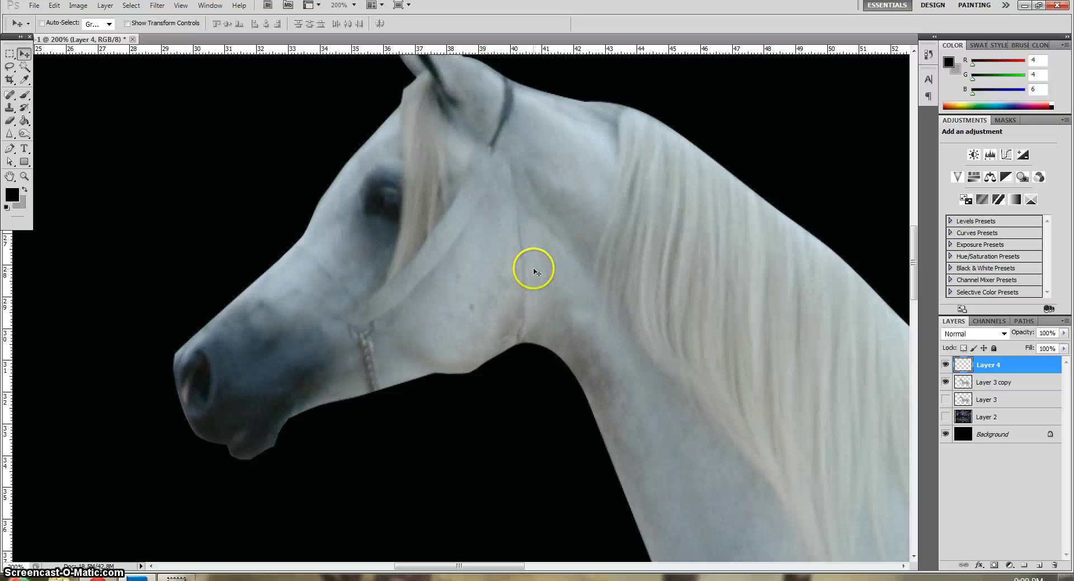
key("ctrl+t")
left_click_drag(527, 339, 556, 315)
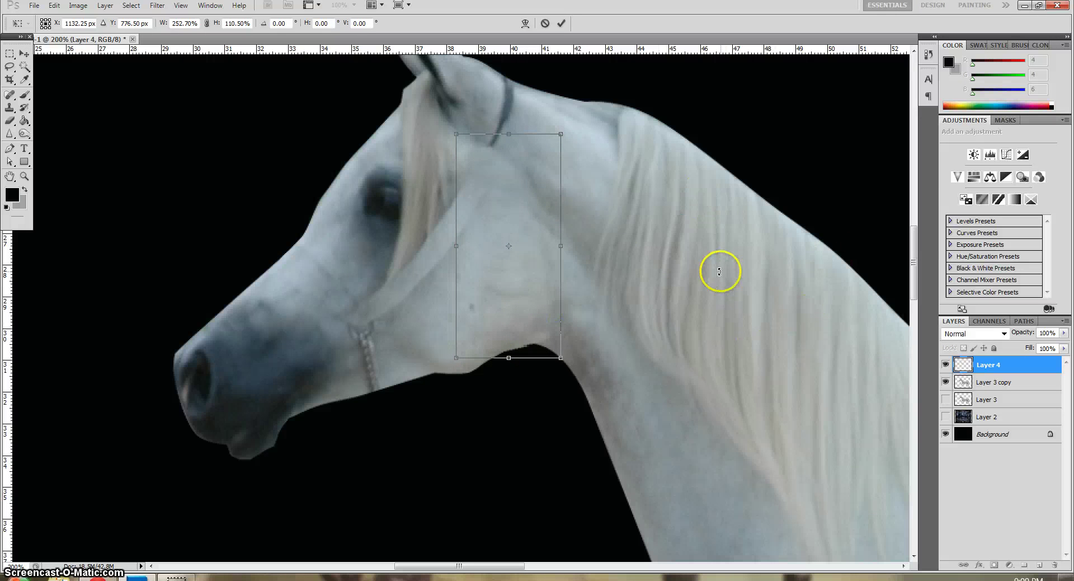
key("Return")
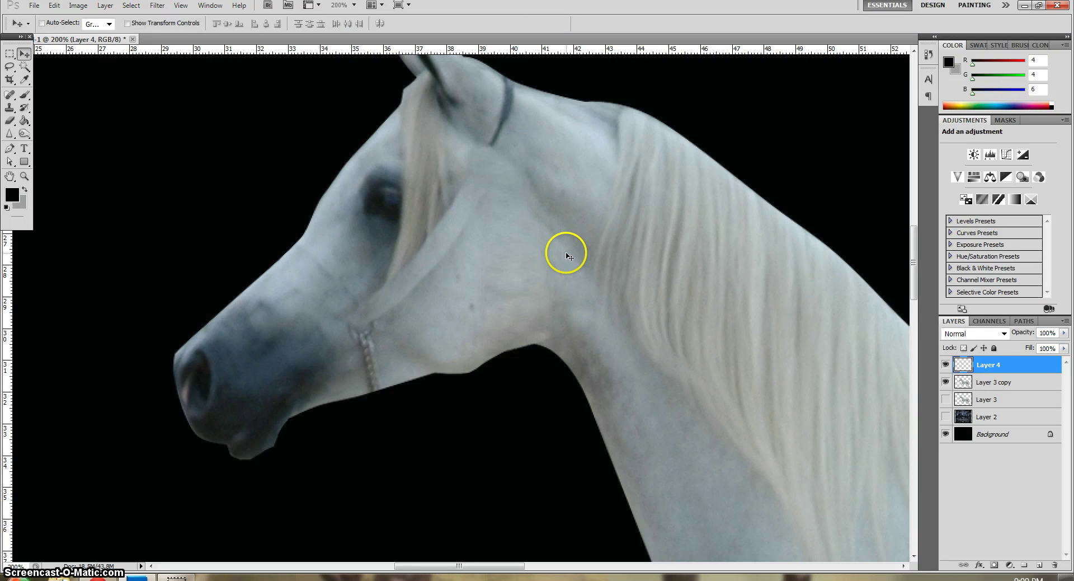
Erase the patch overhang at the throat edge and merge it into Layer 3 copy
key("e")
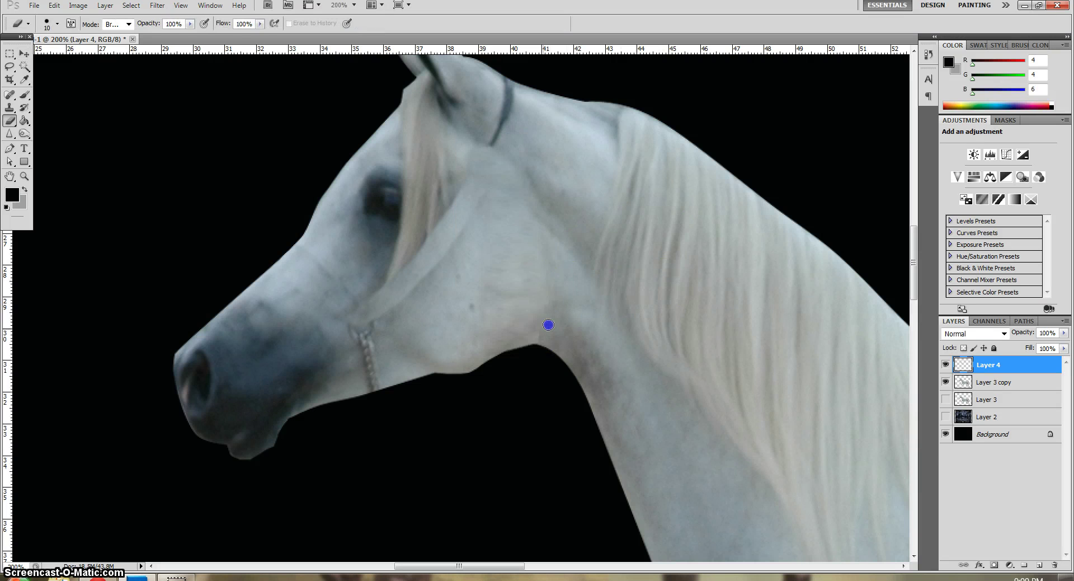
left_click_drag(535, 336, 525, 344)
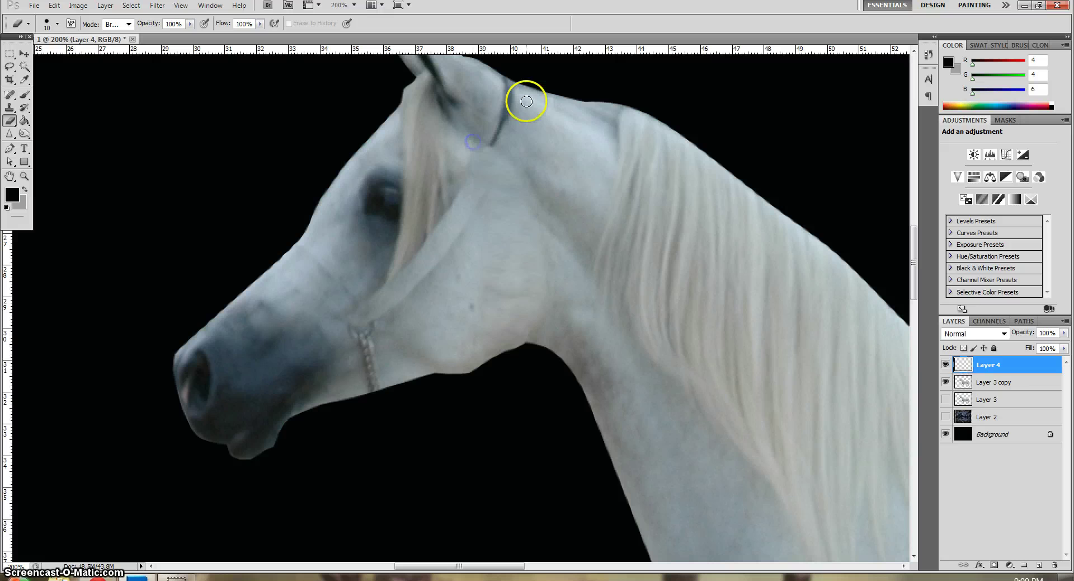
right_click(1013, 364)
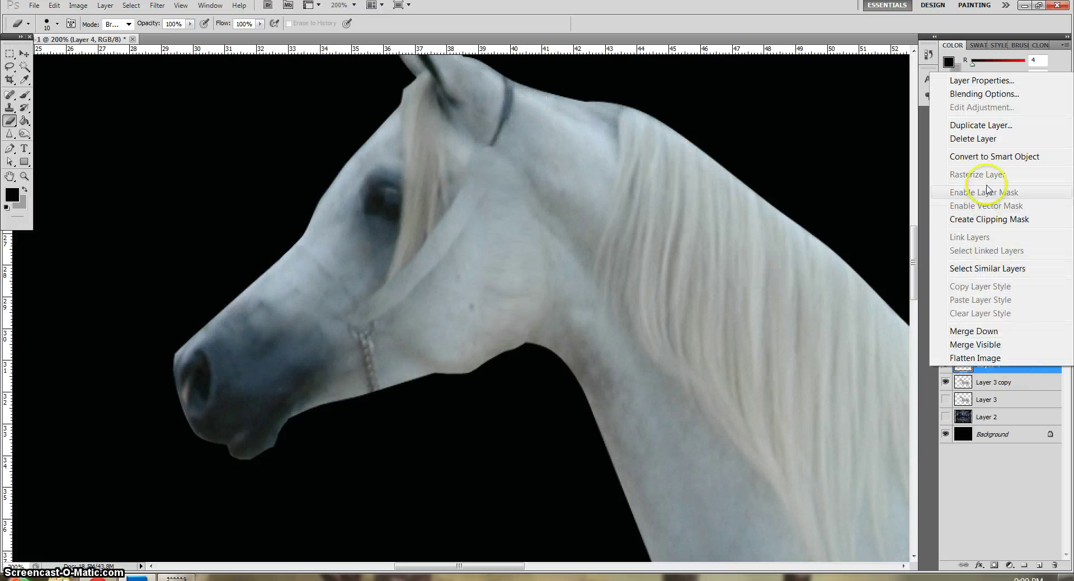
left_click(980, 330)
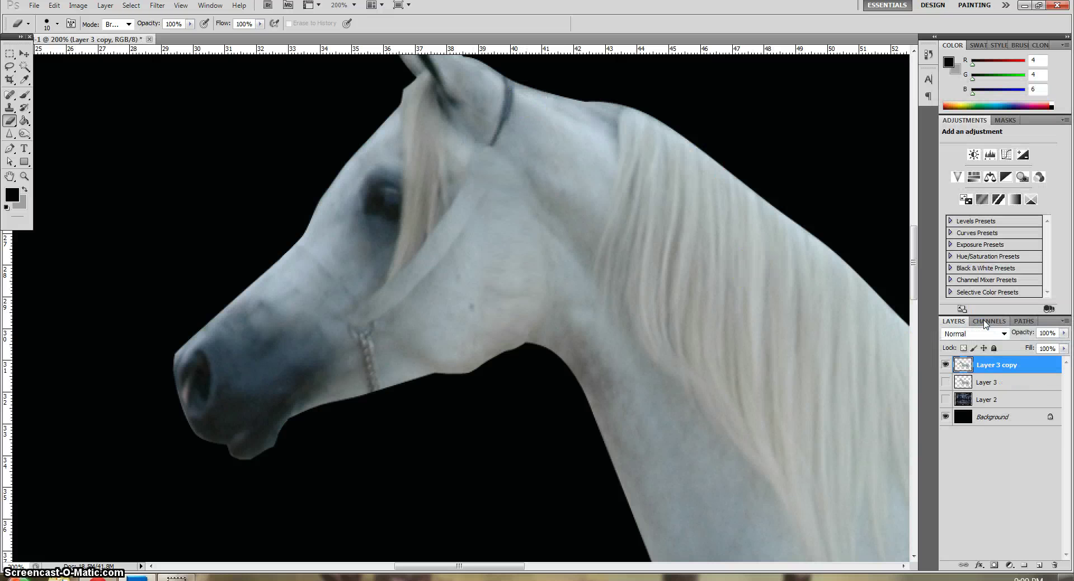
left_click(10, 66)
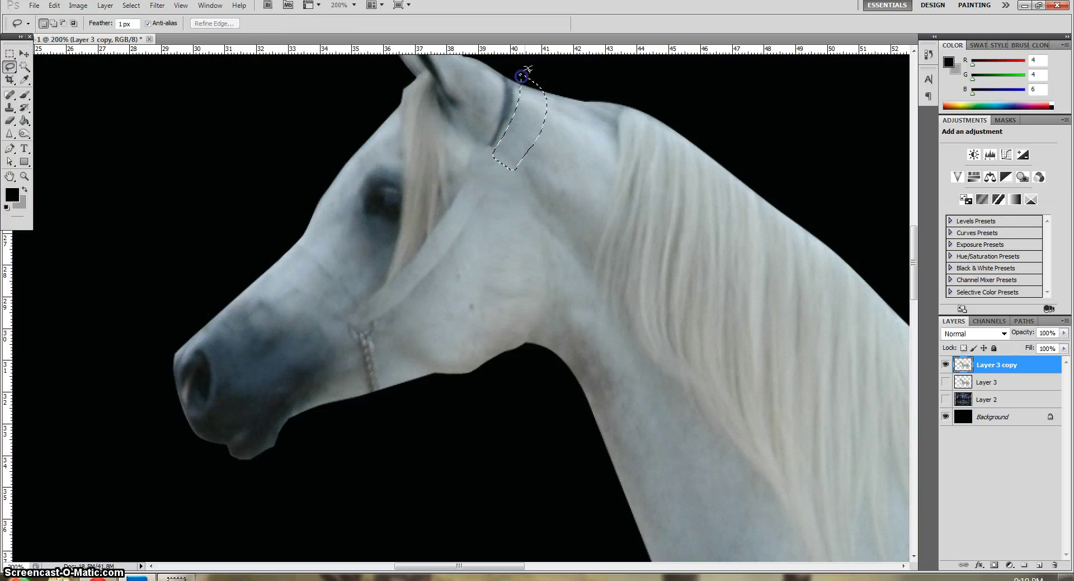
Copy a skin patch over the strap behind the ear, erase its hard edge, and merge it down
left_click_drag(521, 74, 522, 73)
key("ctrl+j")
left_click(24, 53)
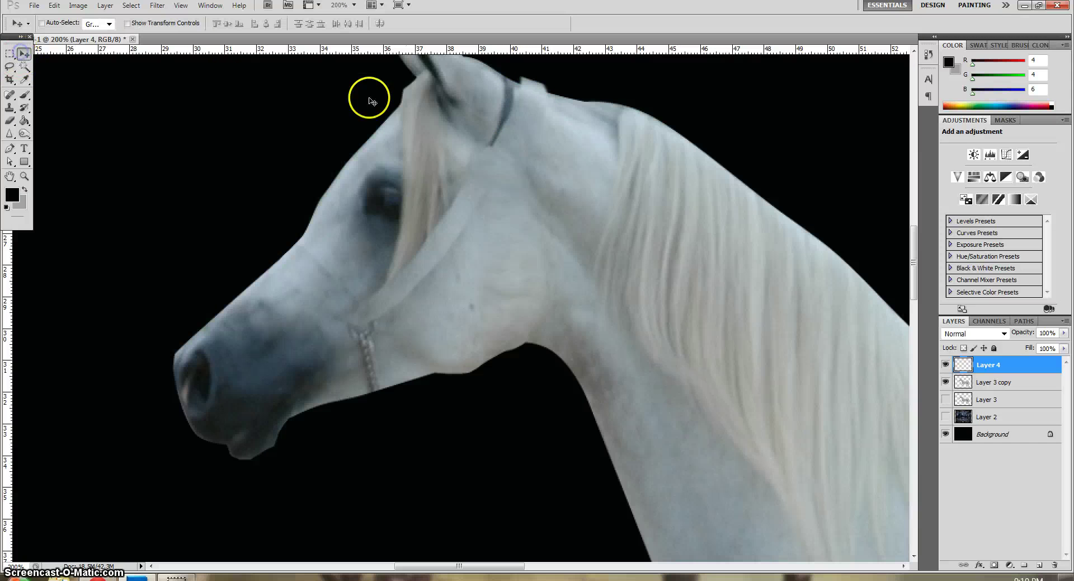
left_click_drag(556, 136, 546, 135)
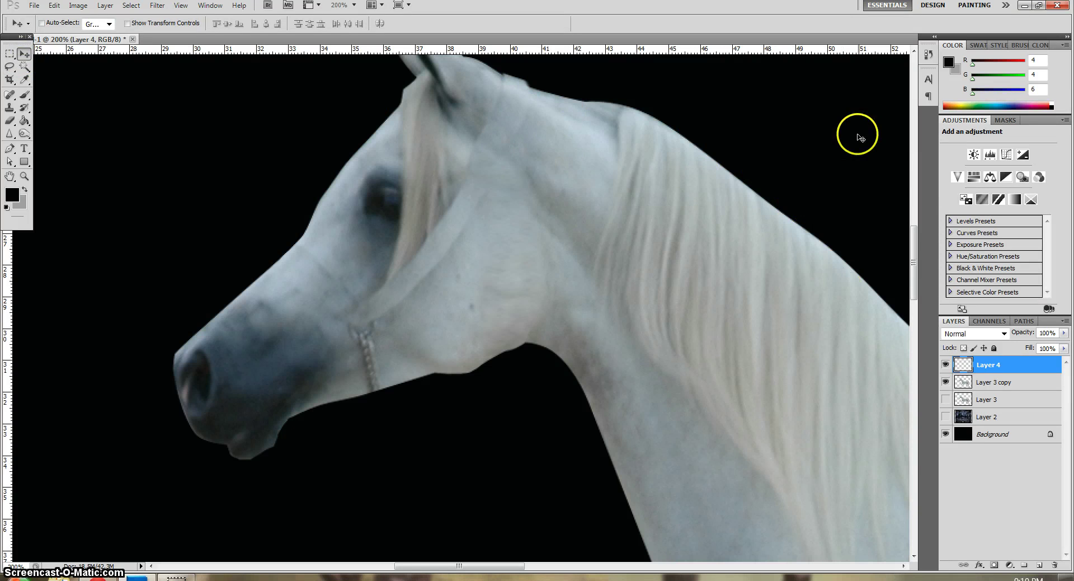
key("e")
left_click(511, 70)
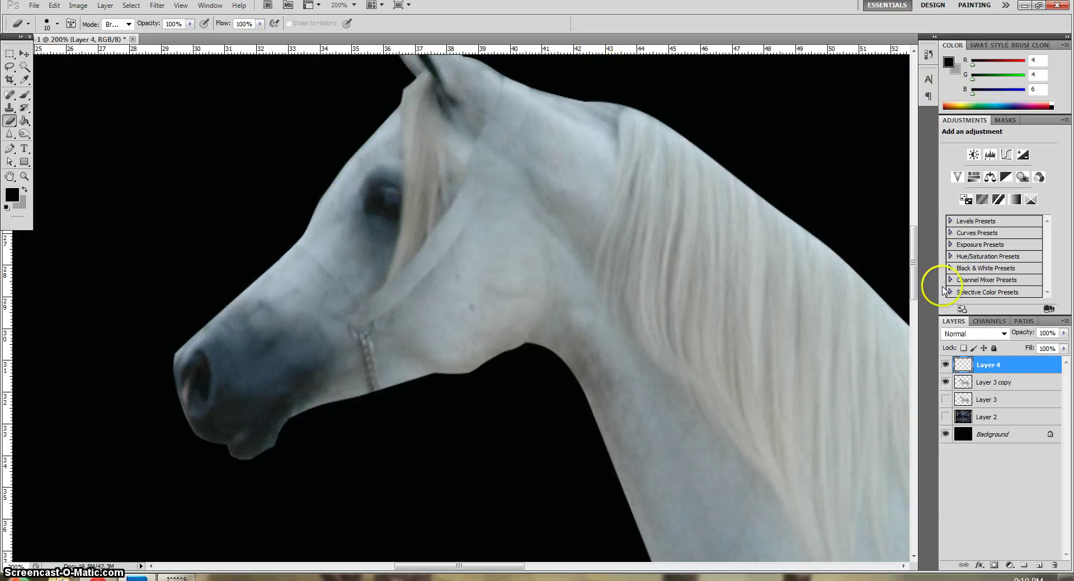
right_click(1017, 366)
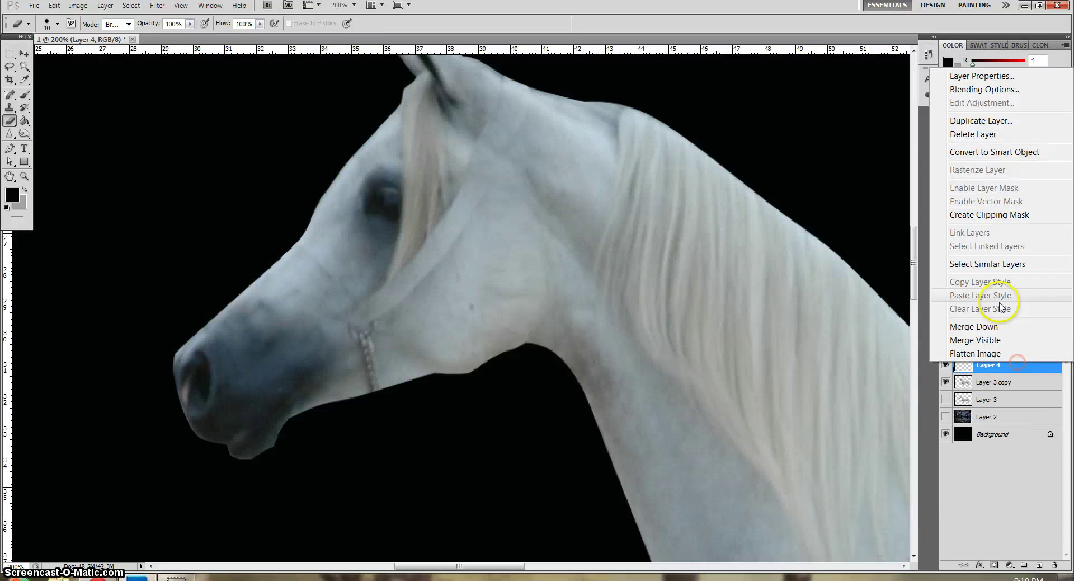
left_click(990, 328)
Copy a second skin patch, stretch it over the jaw strap, trim the overhang, and merge it down
left_click(9, 66)
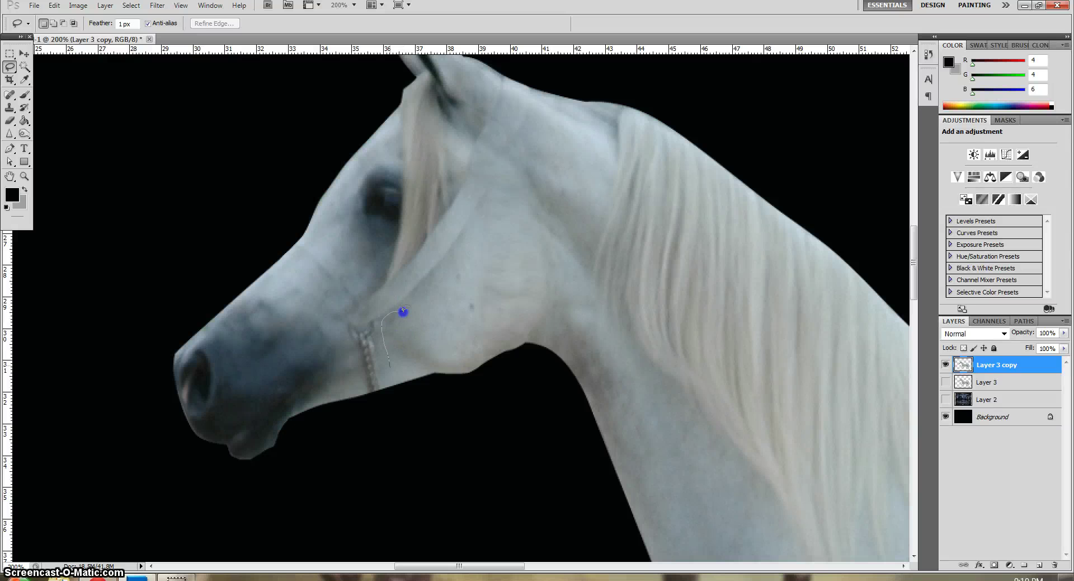
key("ctrl+j")
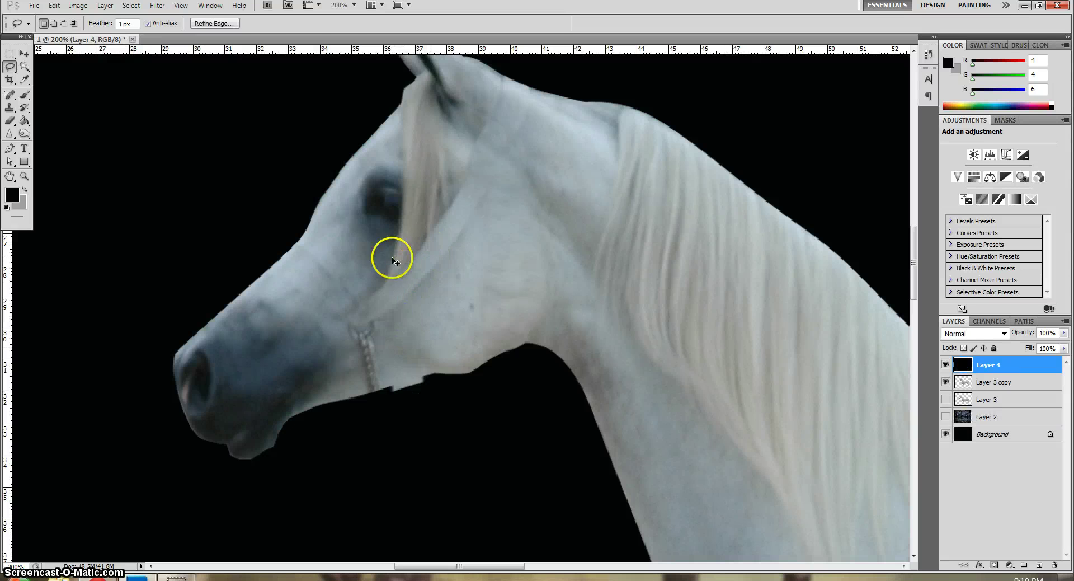
left_click(24, 54)
left_click_drag(412, 362, 380, 358)
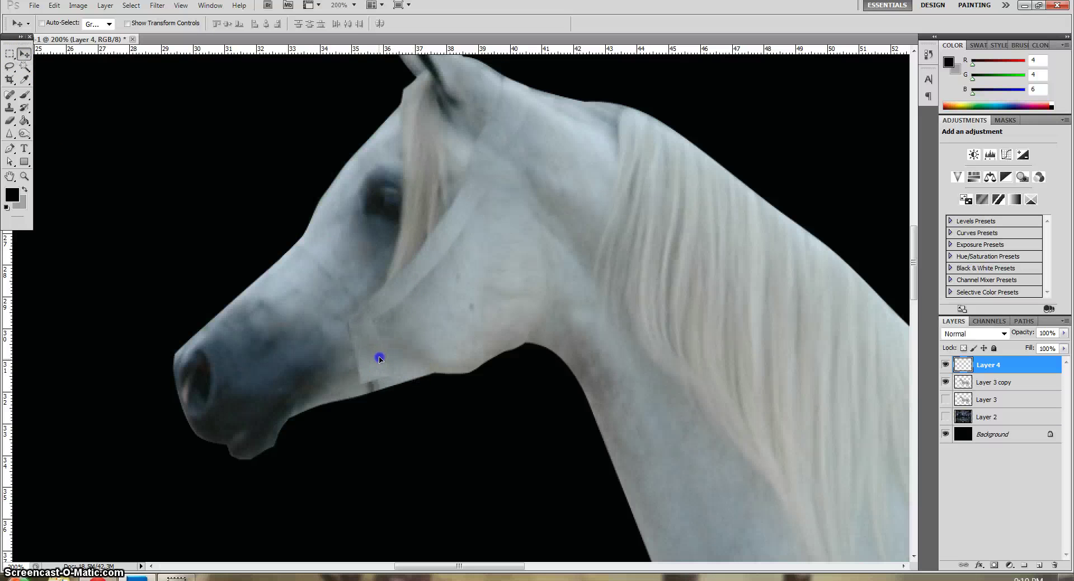
key("ctrl+t")
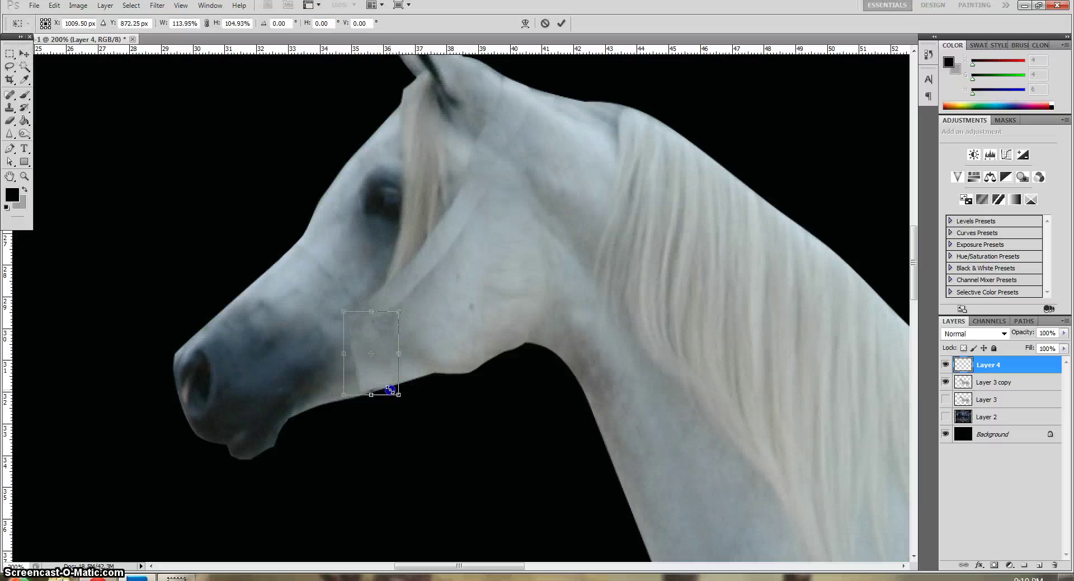
left_click_drag(403, 390, 395, 375)
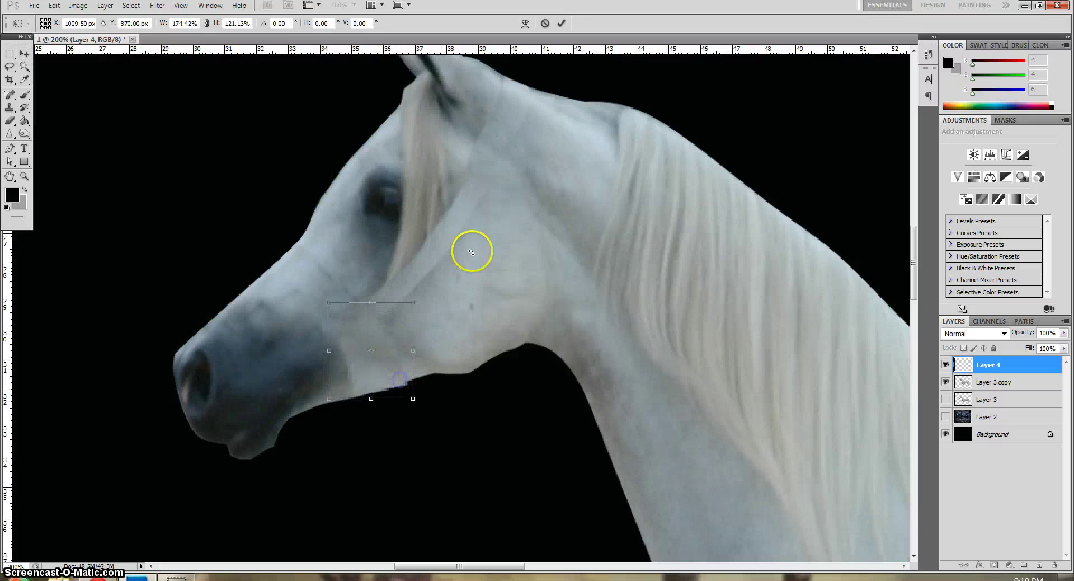
left_click(561, 23)
key("e")
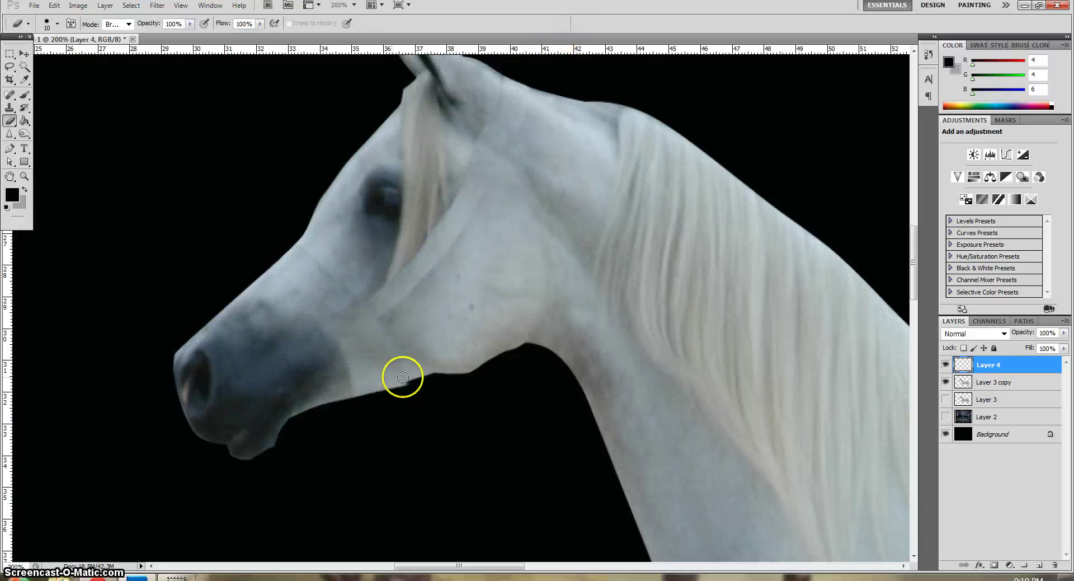
left_click(408, 383)
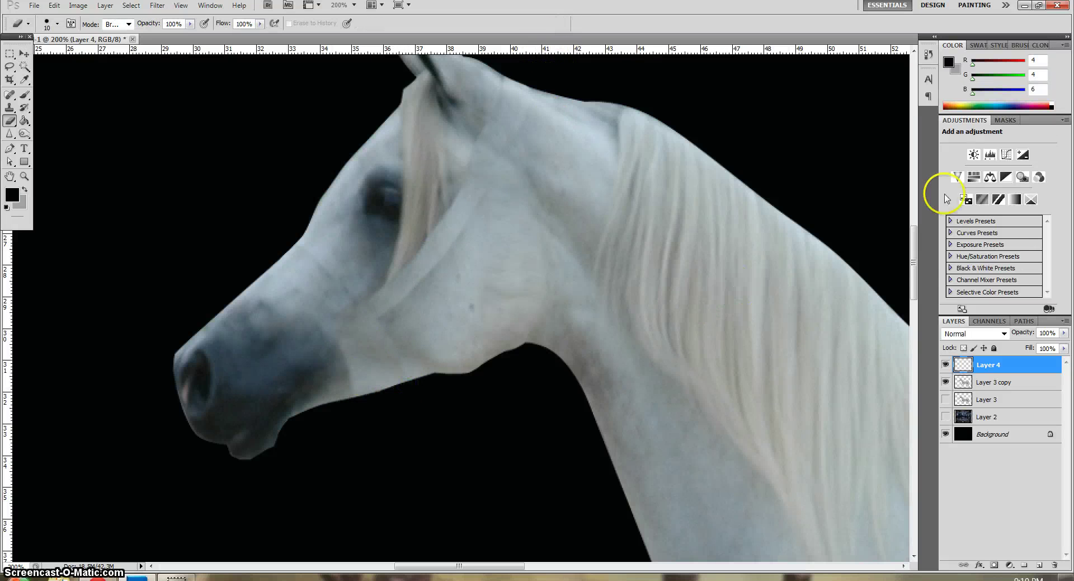
right_click(996, 370)
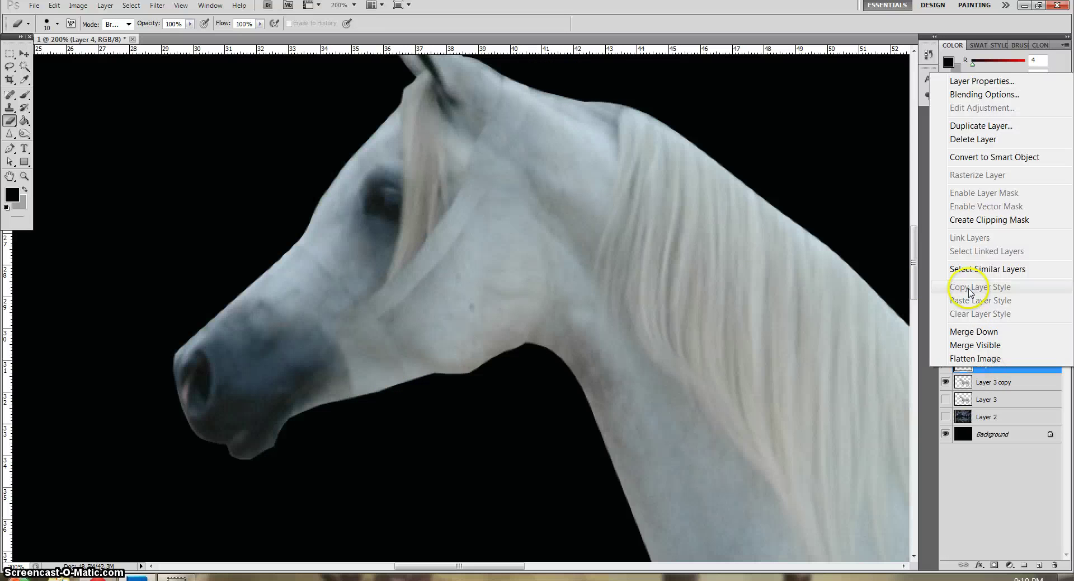
left_click(984, 330)
Spot-heal the seams and marks on the cheek, forehead and poll
left_click(9, 95)
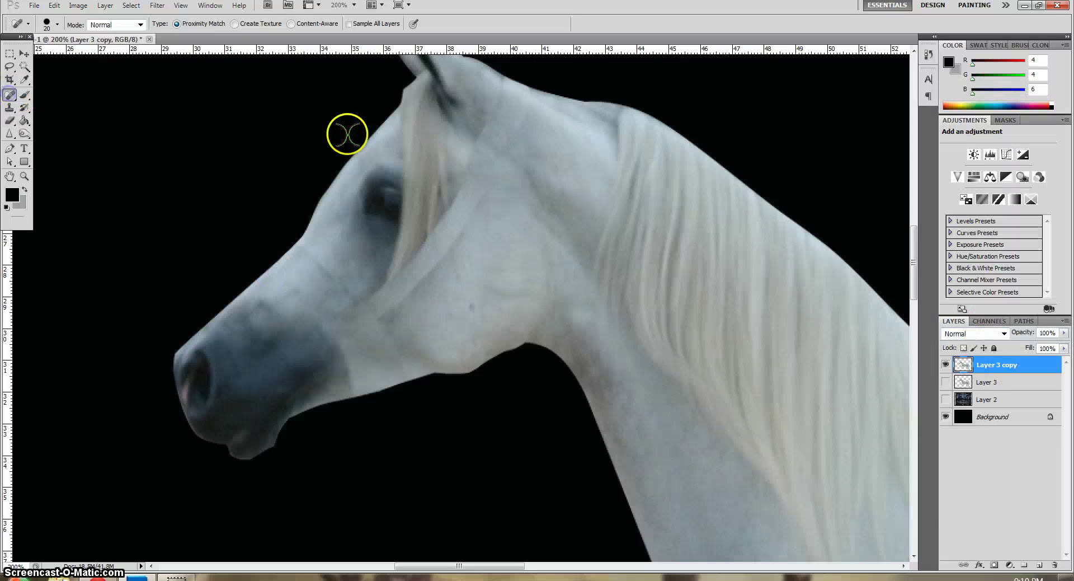
left_click_drag(417, 300, 417, 282)
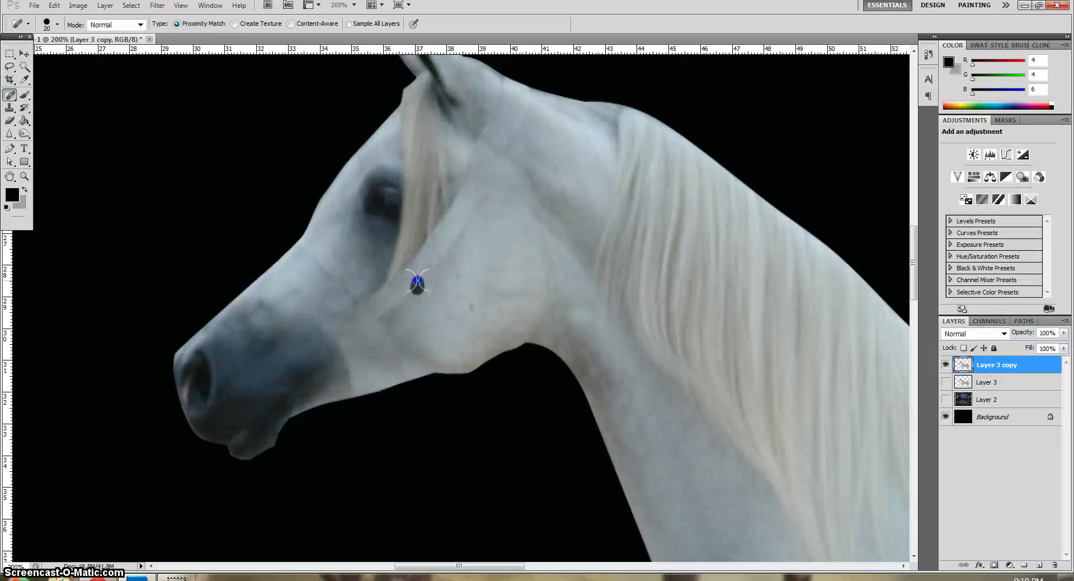
left_click_drag(455, 241, 453, 239)
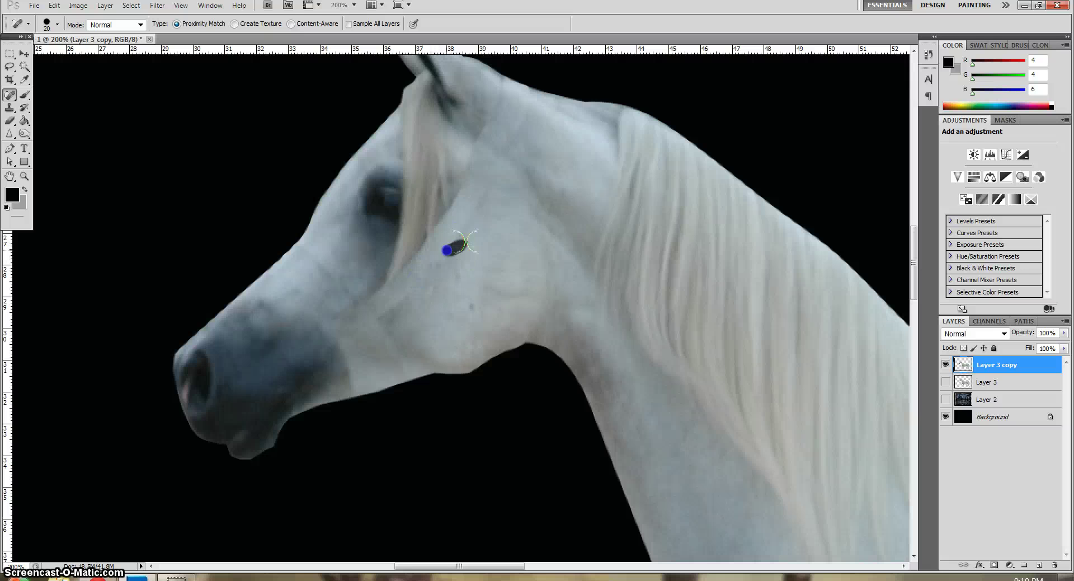
left_click_drag(492, 163, 473, 212)
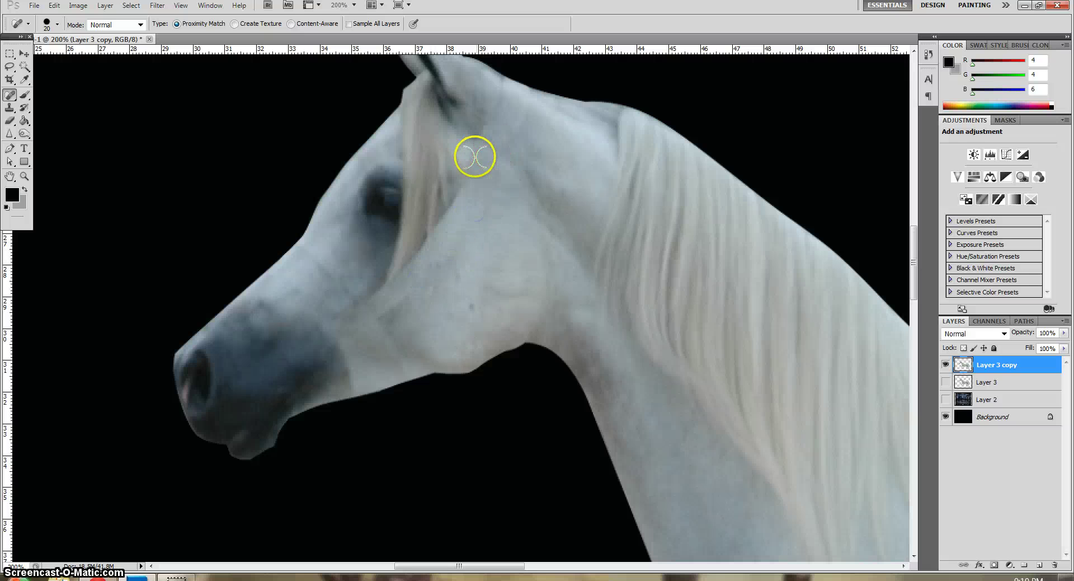
mouse_move(475, 148)
left_mouse_down()
mouse_move(447, 208)
mouse_move(454, 197)
left_mouse_up()
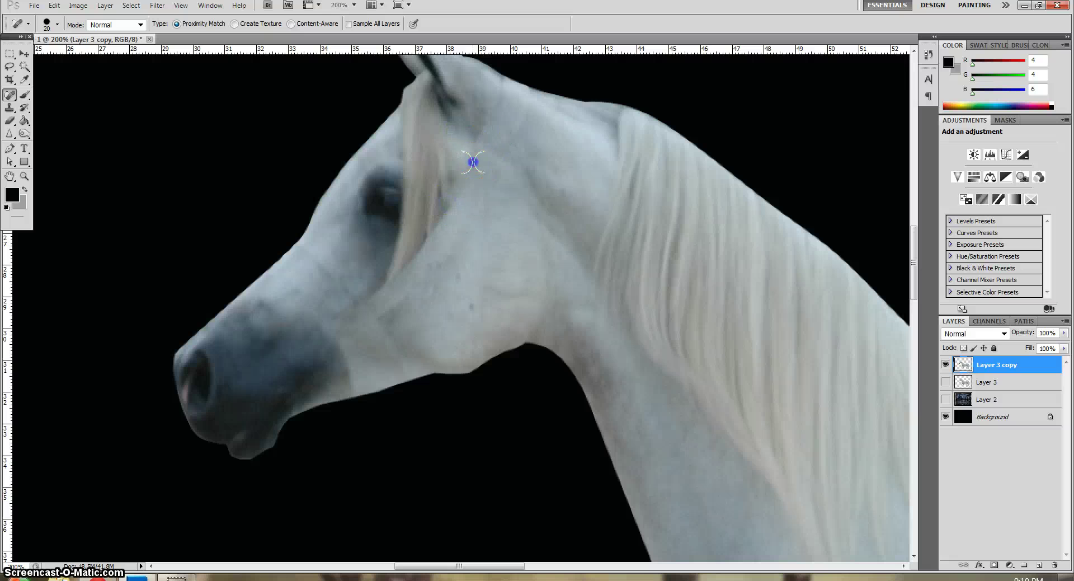
left_click(497, 88)
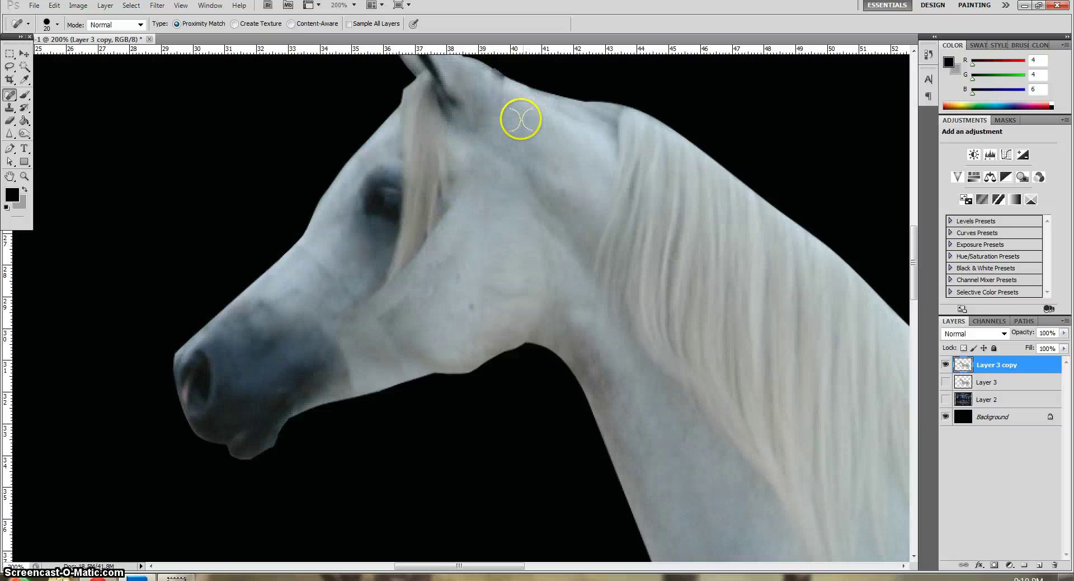
left_click(498, 91)
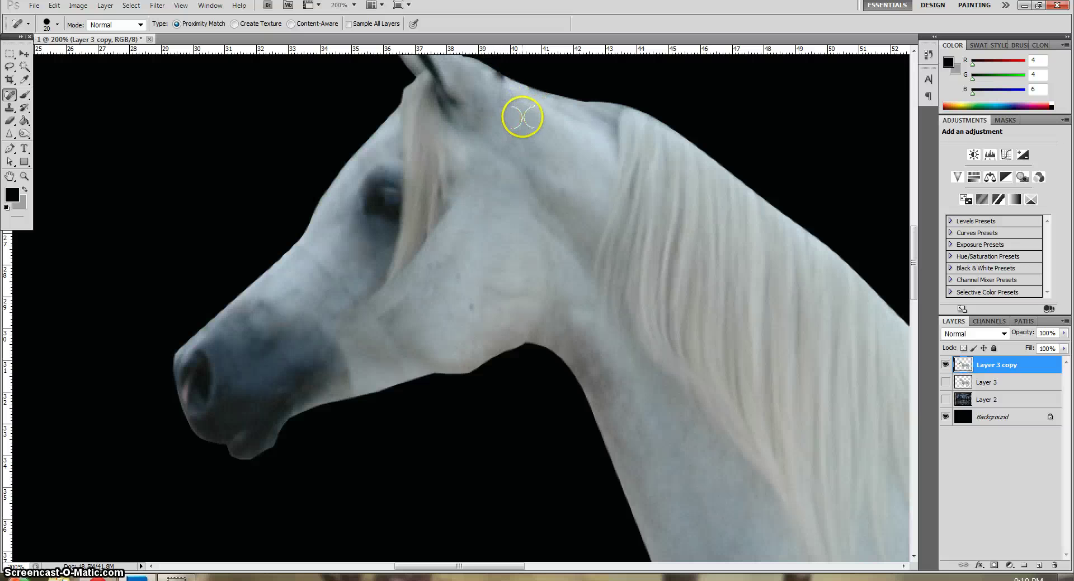
left_click(511, 139)
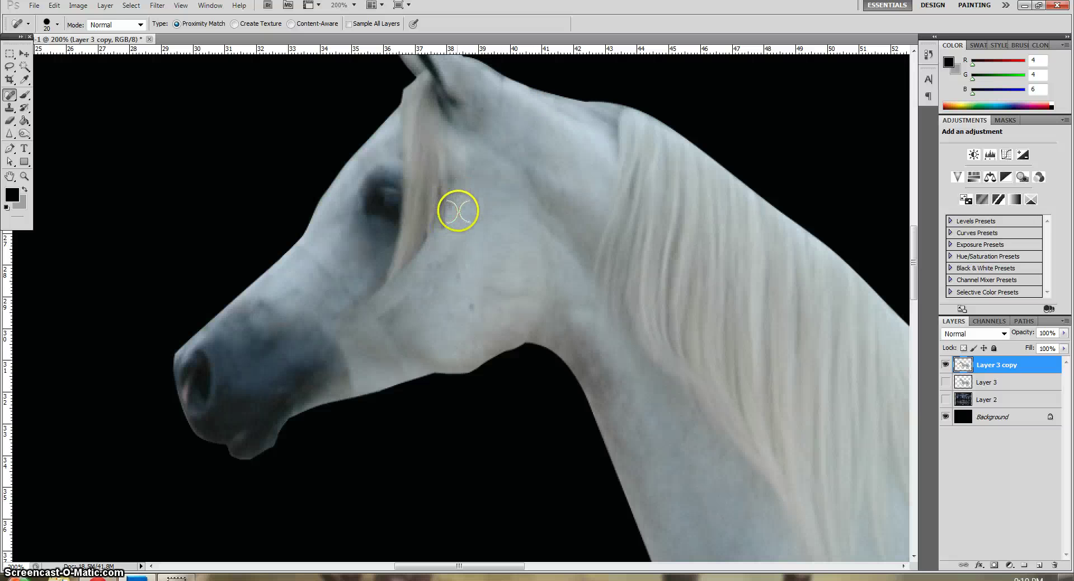
Spot-heal the remaining seams beside the eye and on the lower cheek and jaw
mouse_move(391, 269)
left_mouse_down()
mouse_move(392, 296)
mouse_move(370, 287)
mouse_move(365, 302)
mouse_move(380, 316)
left_mouse_up()
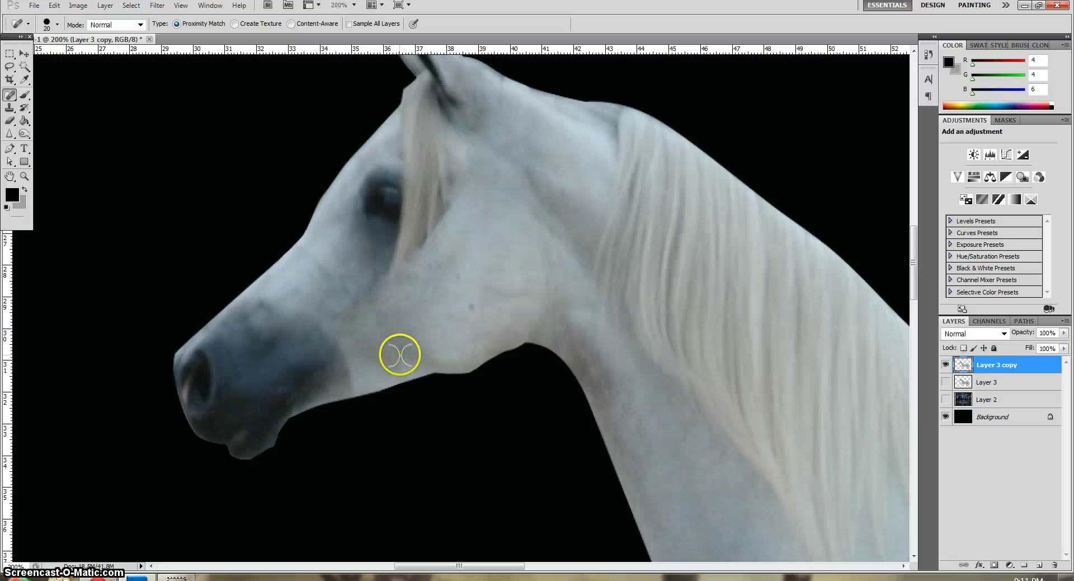
left_click_drag(329, 303, 335, 311)
left_click(340, 340)
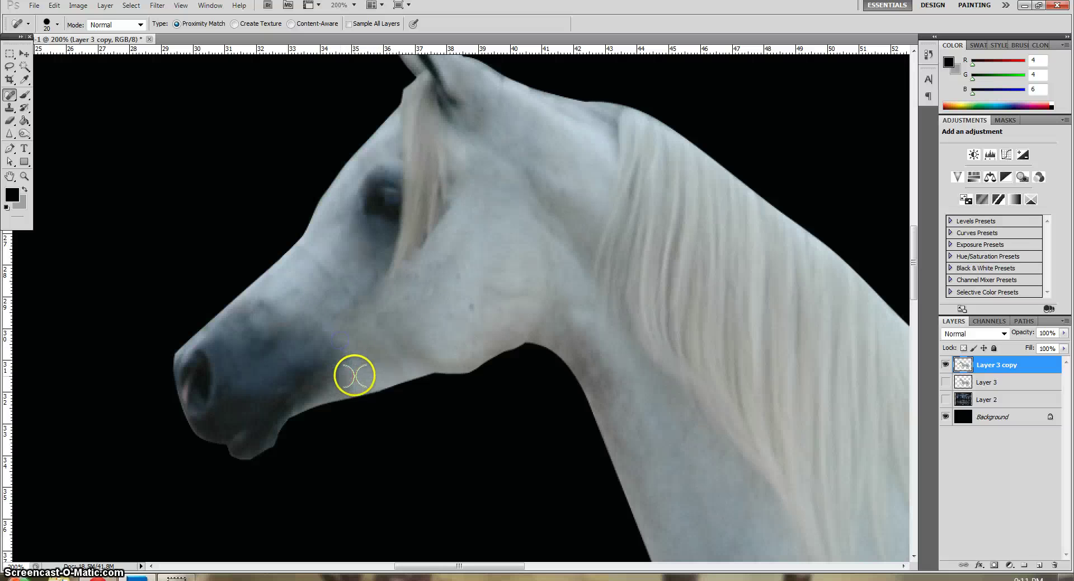
left_click(340, 361)
mouse_move(338, 264)
left_mouse_down()
mouse_move(325, 263)
mouse_move(323, 275)
mouse_move(343, 243)
left_mouse_up()
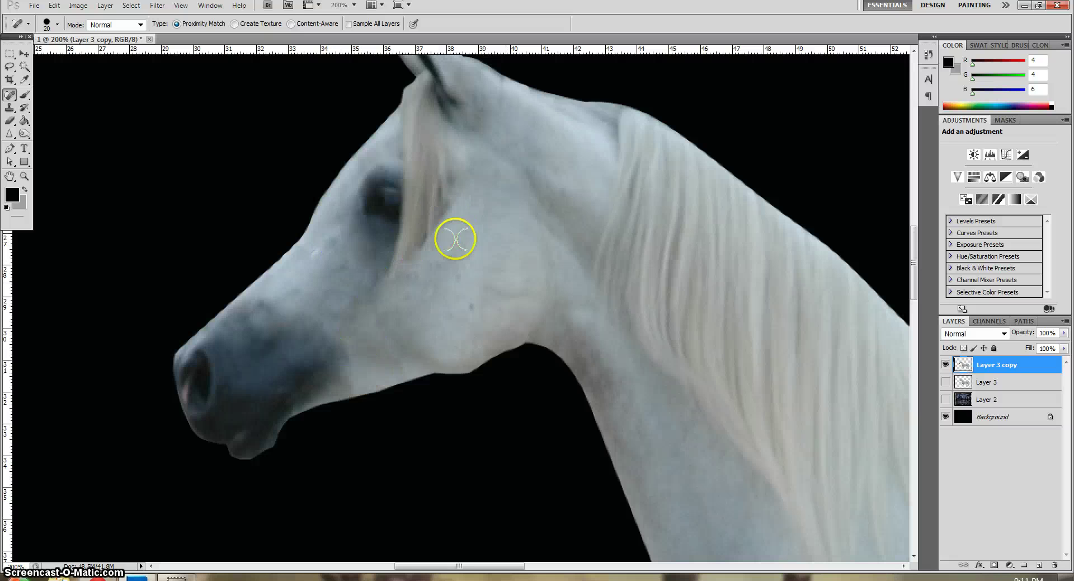
Save the composite under the name 'gold'
key("ctrl+s")
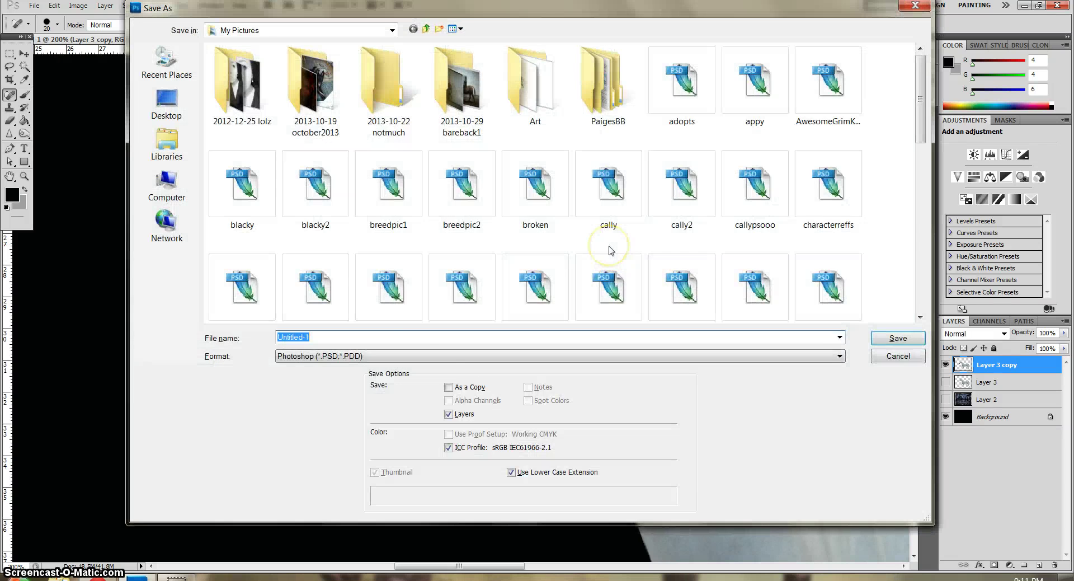
type("gold")
key("Return")
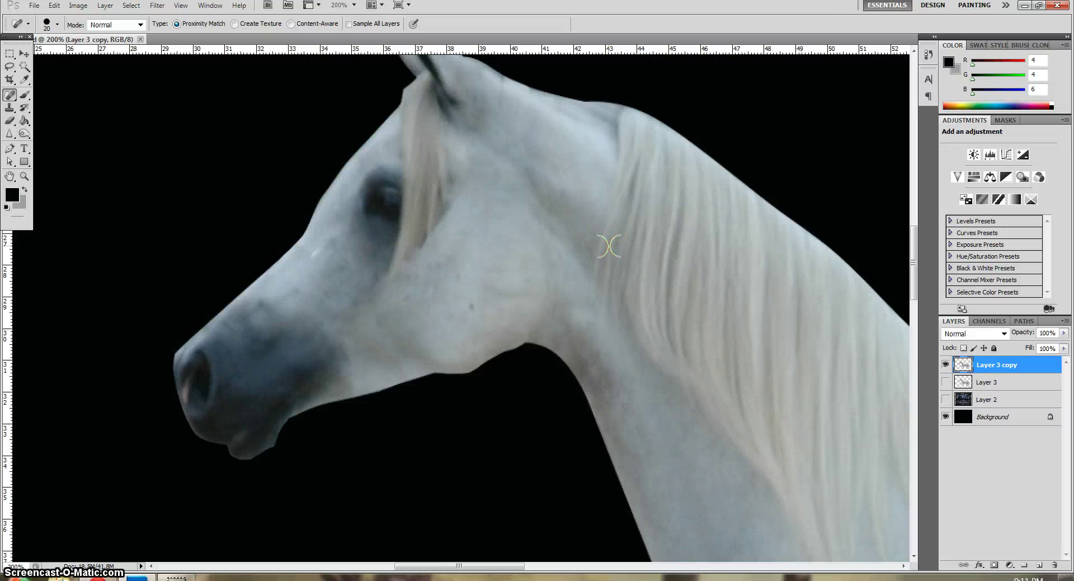
left_click(623, 238)
Erase the stray skin and a small notch below the throat edge
key("e")
left_click(496, 373)
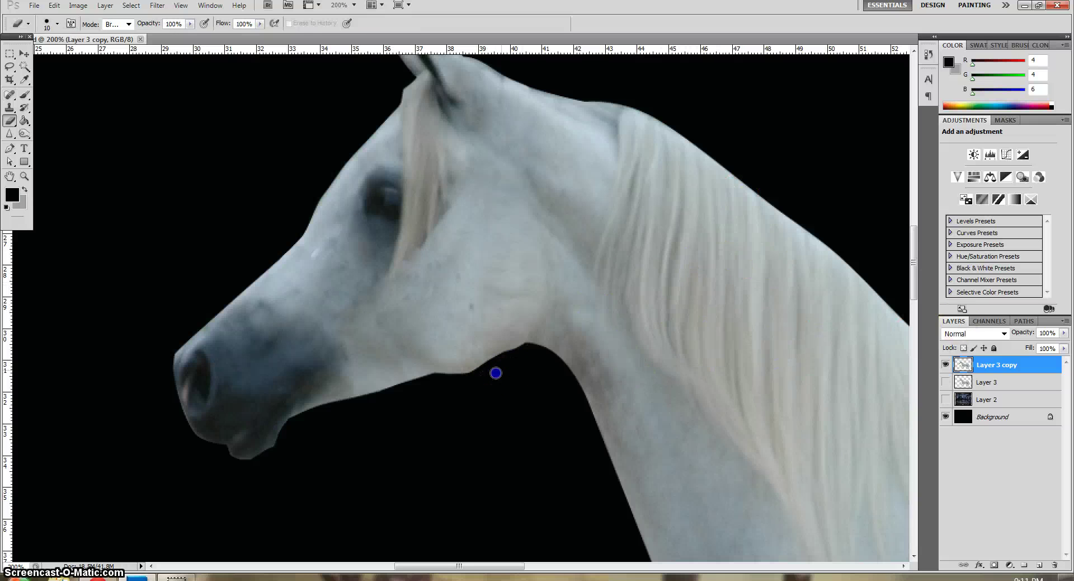
left_click_drag(496, 372, 547, 329)
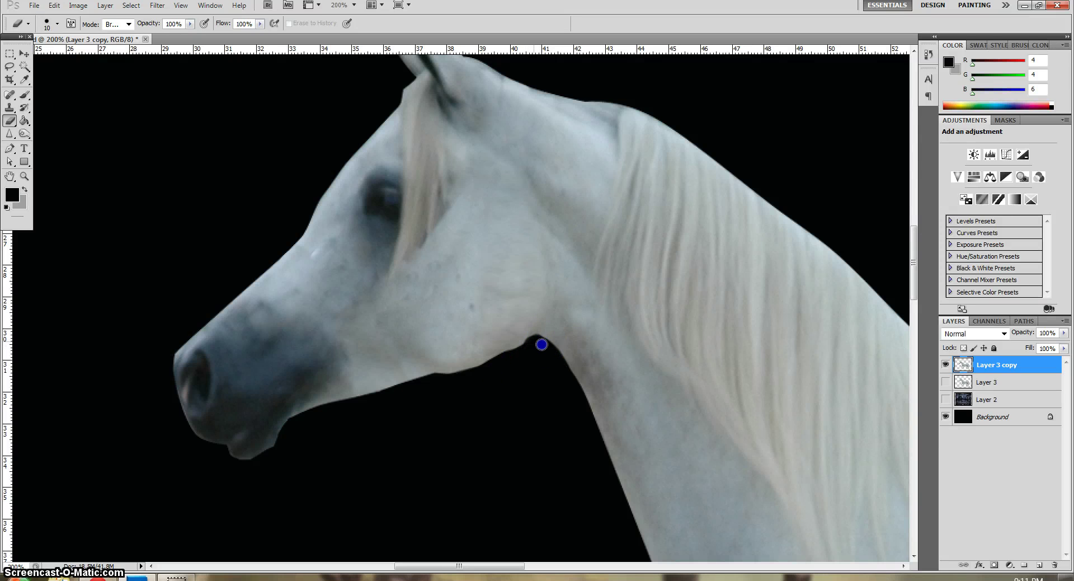
left_click(542, 344)
Scroll the Layers panel and reveal the dark forest background behind the horse
scroll(767, 364, "down", 1)
scroll(767, 364, "down", 1)
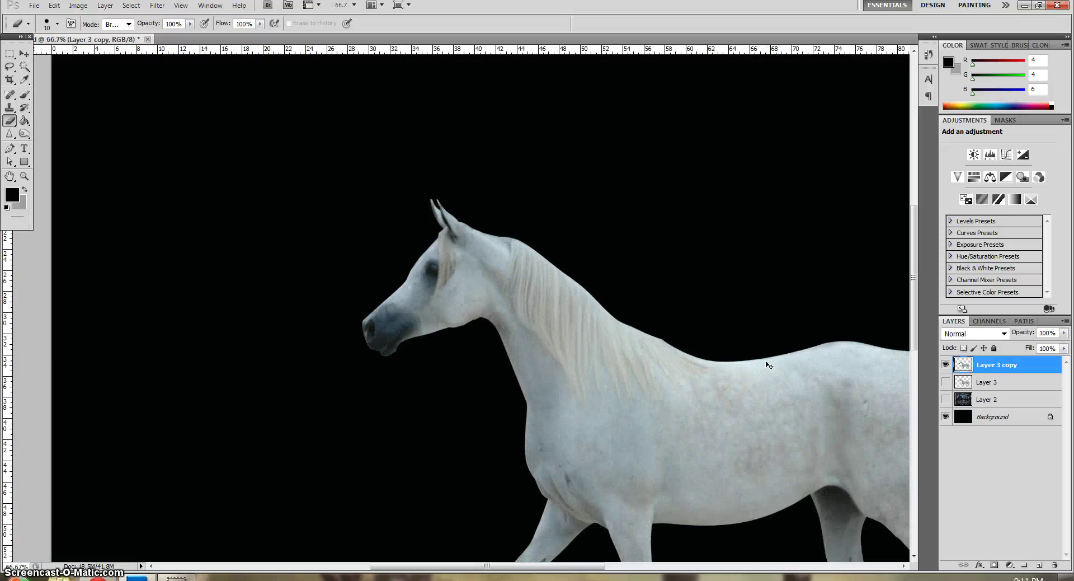
scroll(768, 365, "down", 1)
scroll(768, 365, "down", 1)
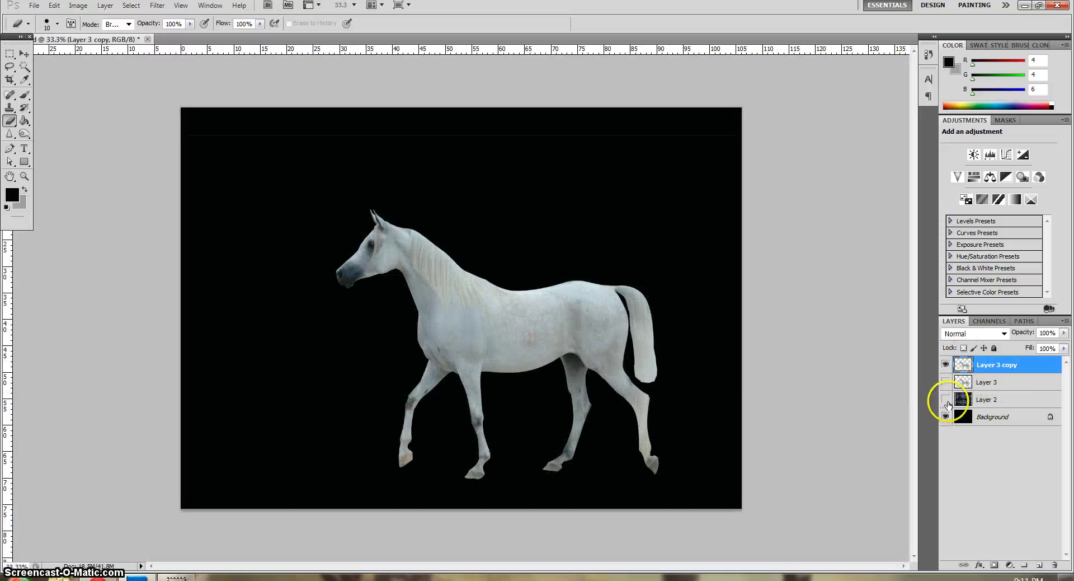
left_click(946, 401)
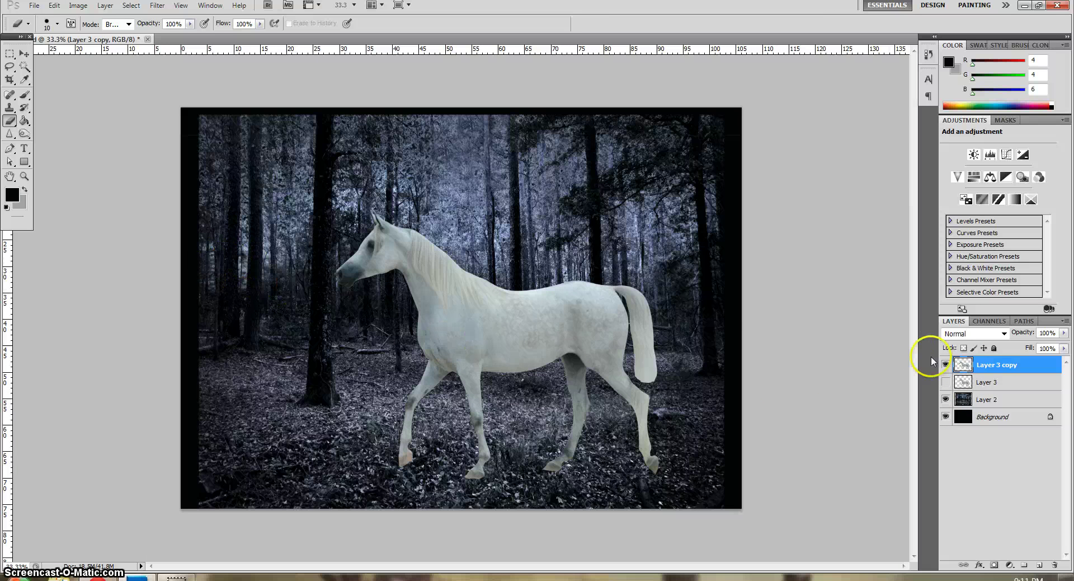
Move the horse up and left, scale it to about 94%, and add a new empty layer
left_click(23, 51)
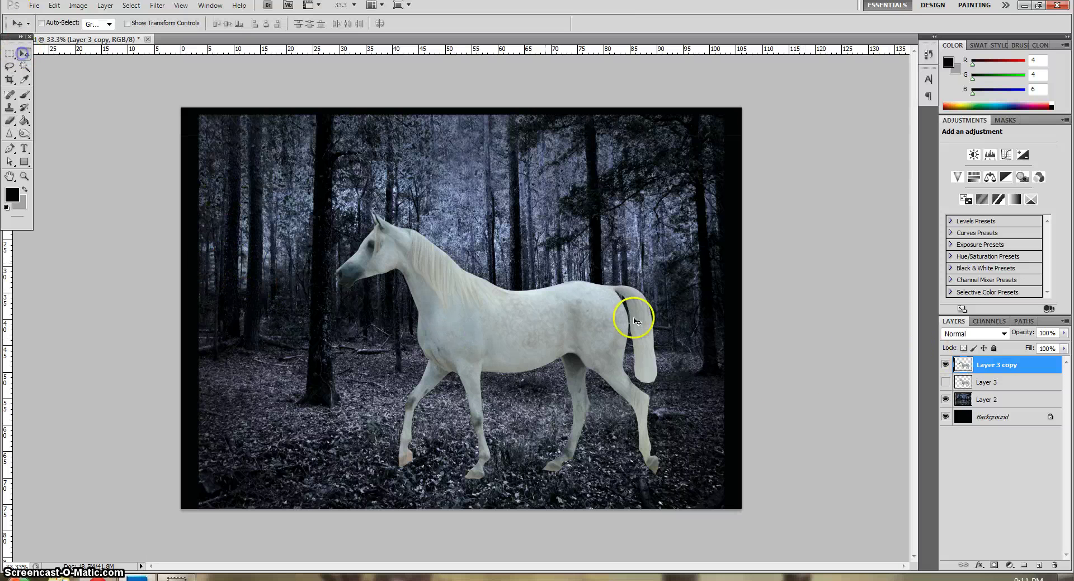
left_click_drag(649, 350, 607, 330)
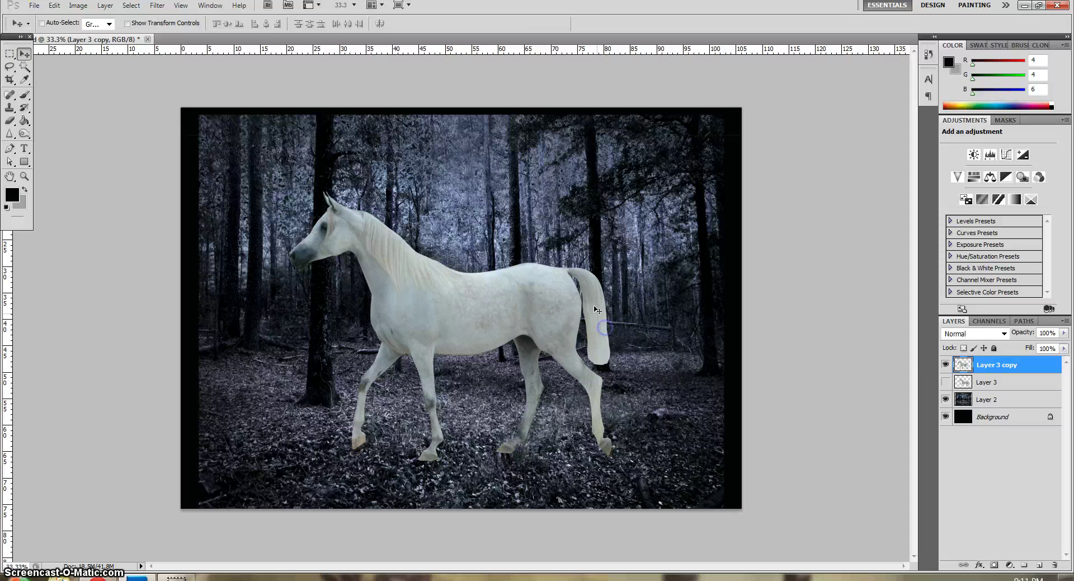
key("ctrl+t")
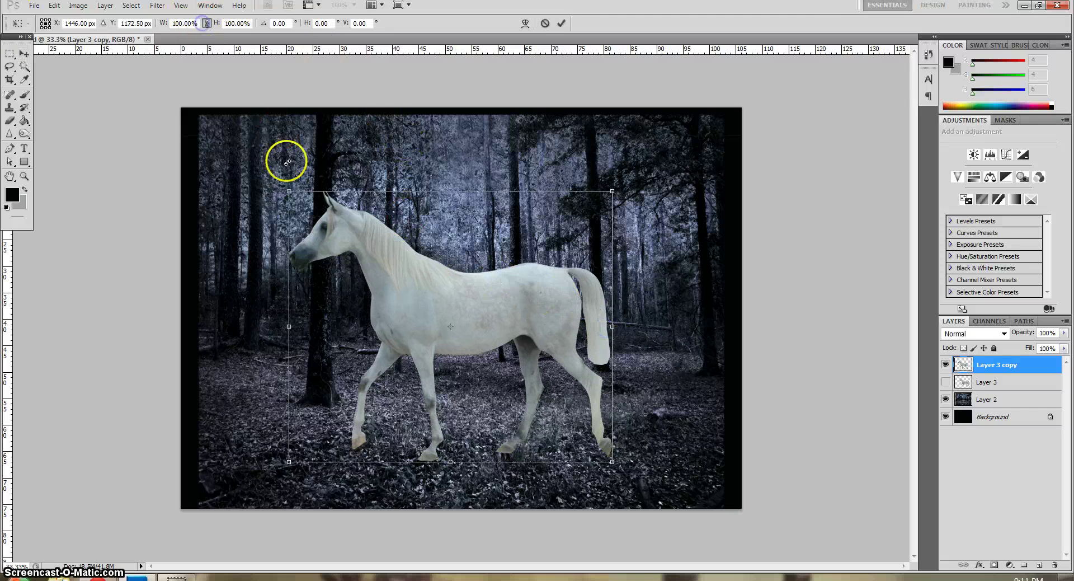
left_click_drag(288, 191, 304, 200)
mouse_move(540, 307)
left_mouse_down()
mouse_move(494, 309)
mouse_move(491, 293)
left_mouse_up()
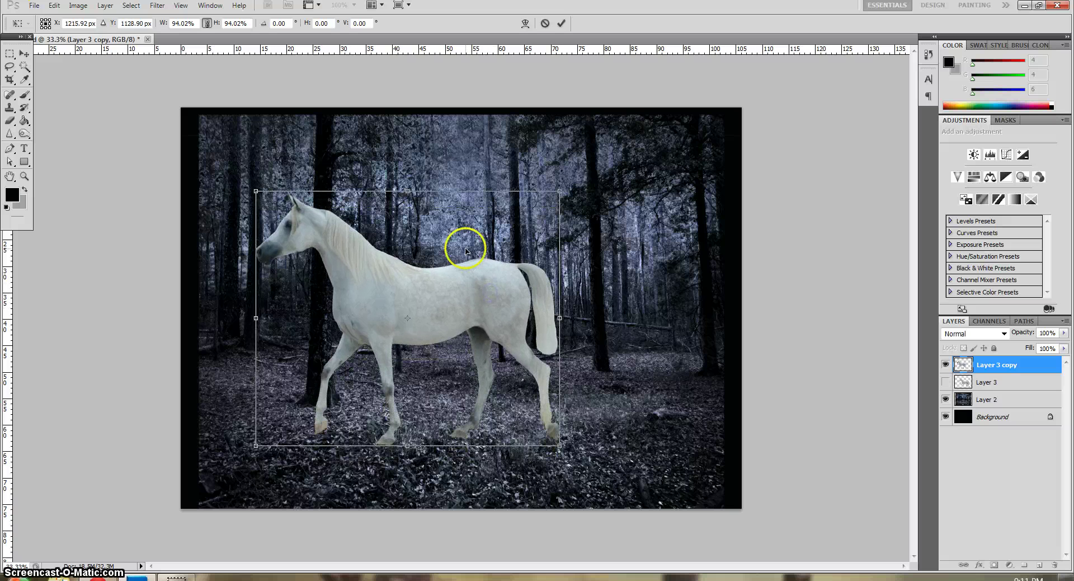
left_click(564, 23)
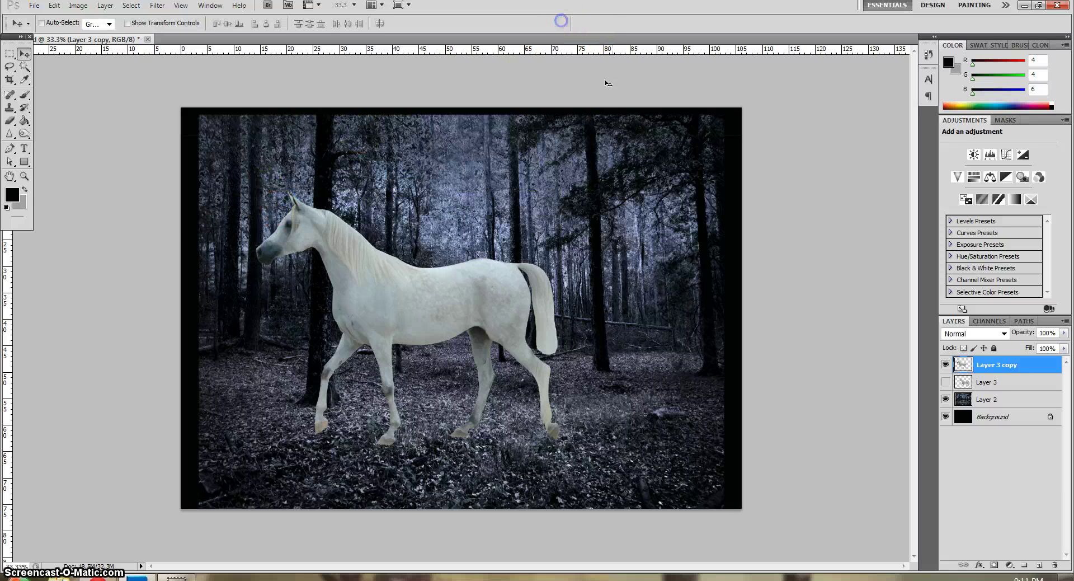
left_click(1039, 564)
type("tail")
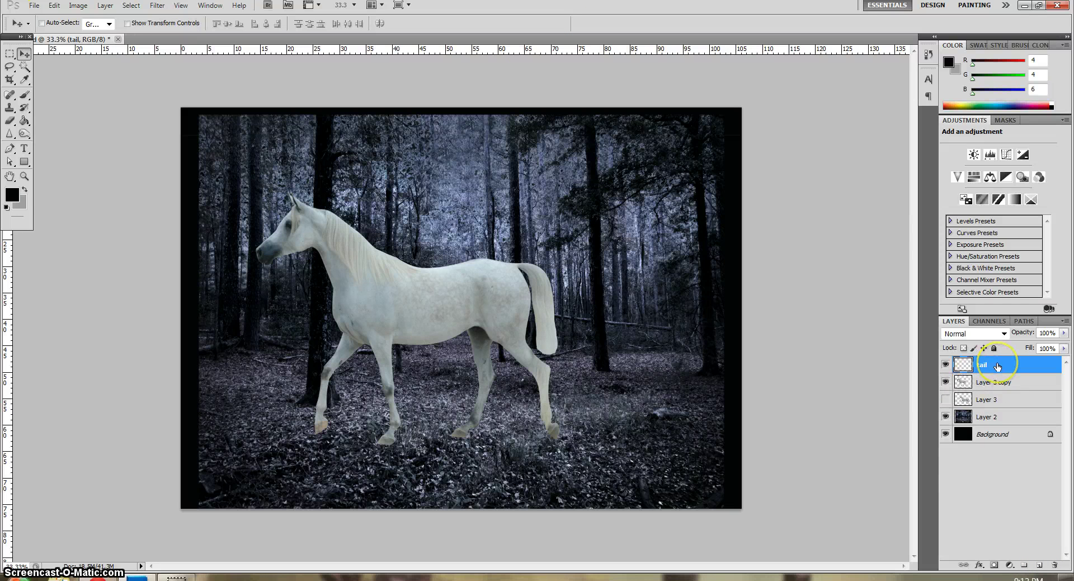
Place the tail layer beneath the horse, sample the tail's grey, and set a 25 px brush
key("ctrl+plus")
key("ctrl+plus")
key("ctrl+plus")
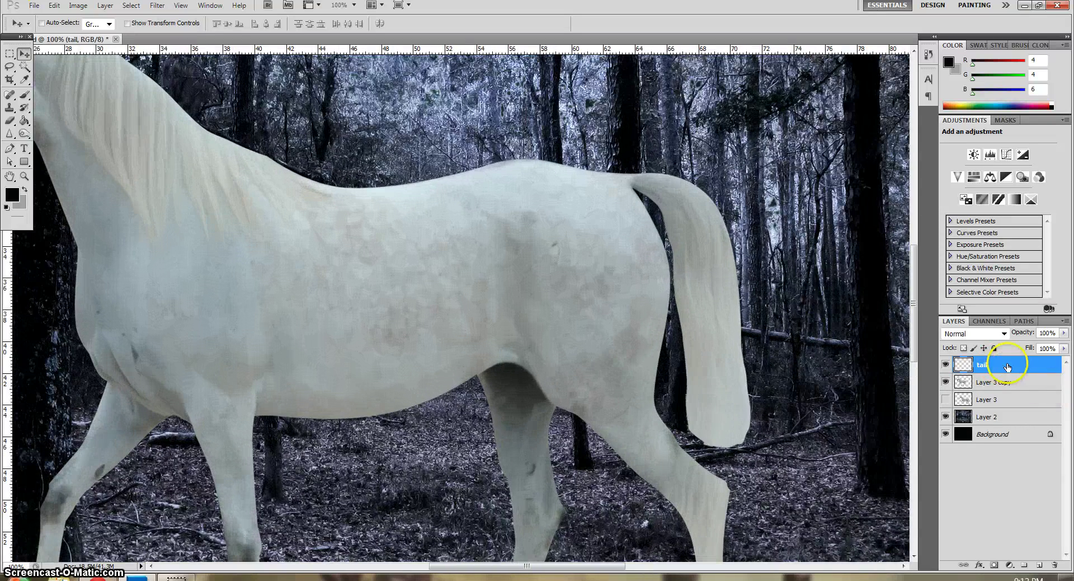
left_click_drag(1008, 367, 1005, 394)
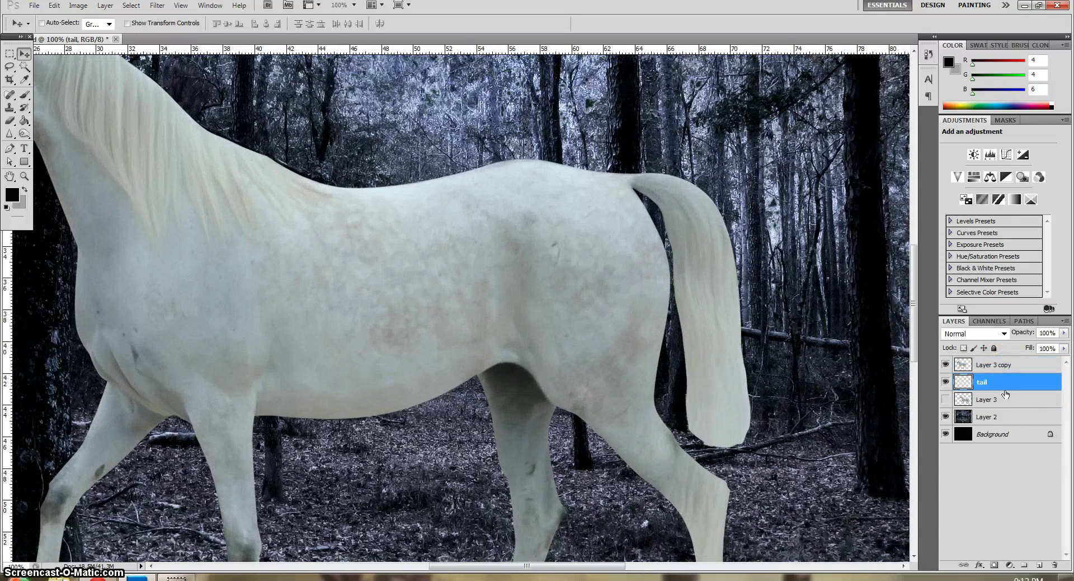
key("i")
left_click(733, 433)
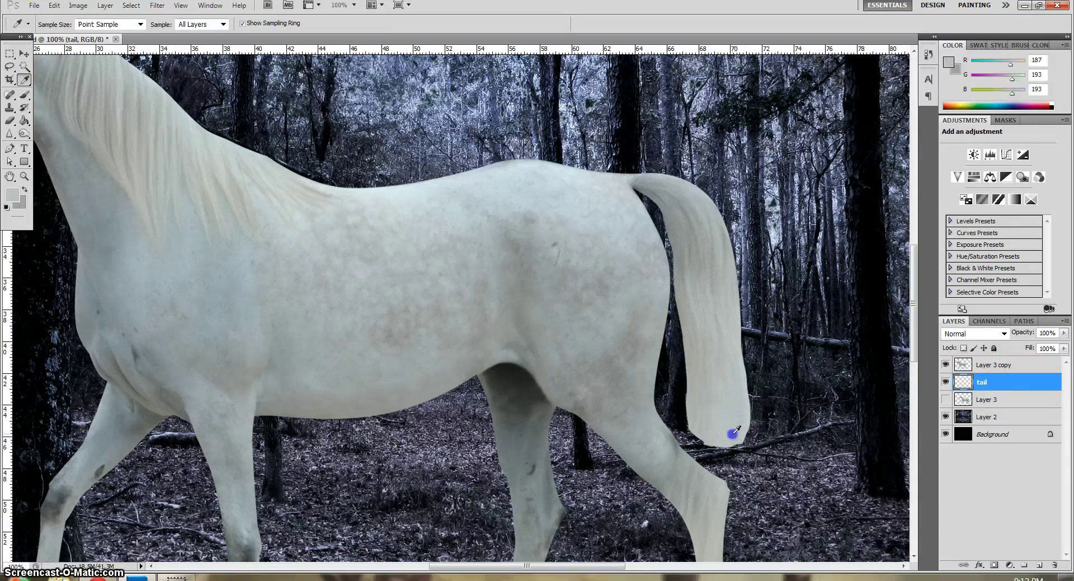
key("b")
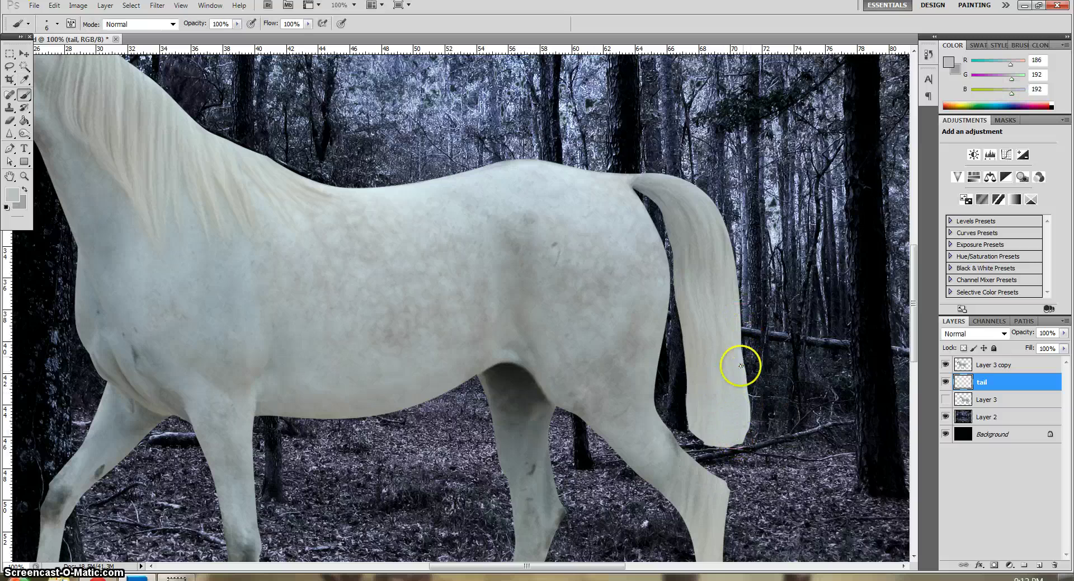
key("bracketright")
key("bracketright")
key("bracketright")
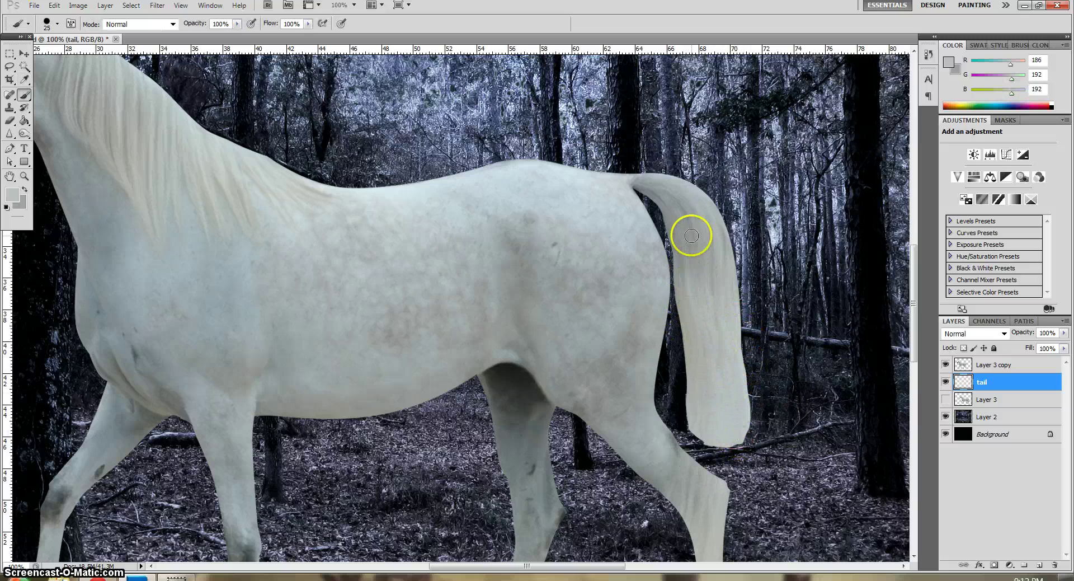
key("ctrl+minus")
key("ctrl+minus")
key("ctrl+minus")
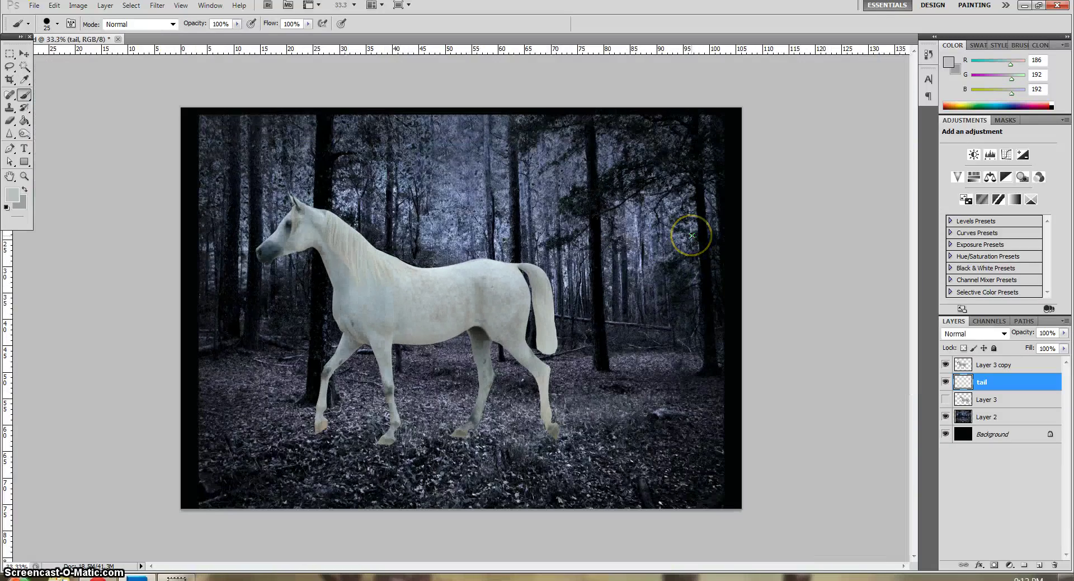
key("ctrl+plus")
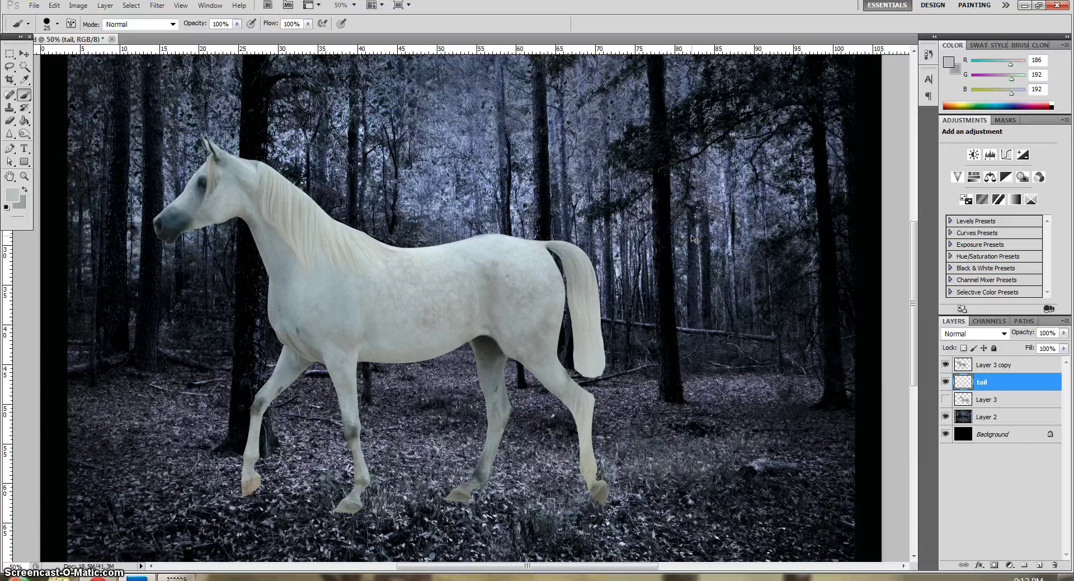
key("ctrl+minus")
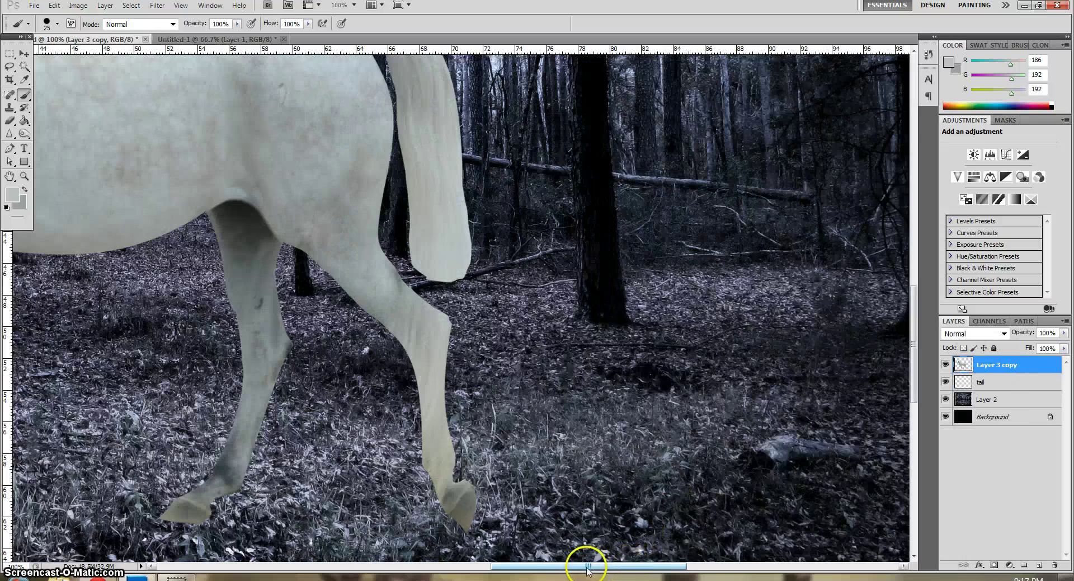
On the tail layer, paint over the gaps between tail and haunch plus a thin hanging strand
left_click_drag(598, 567, 623, 566)
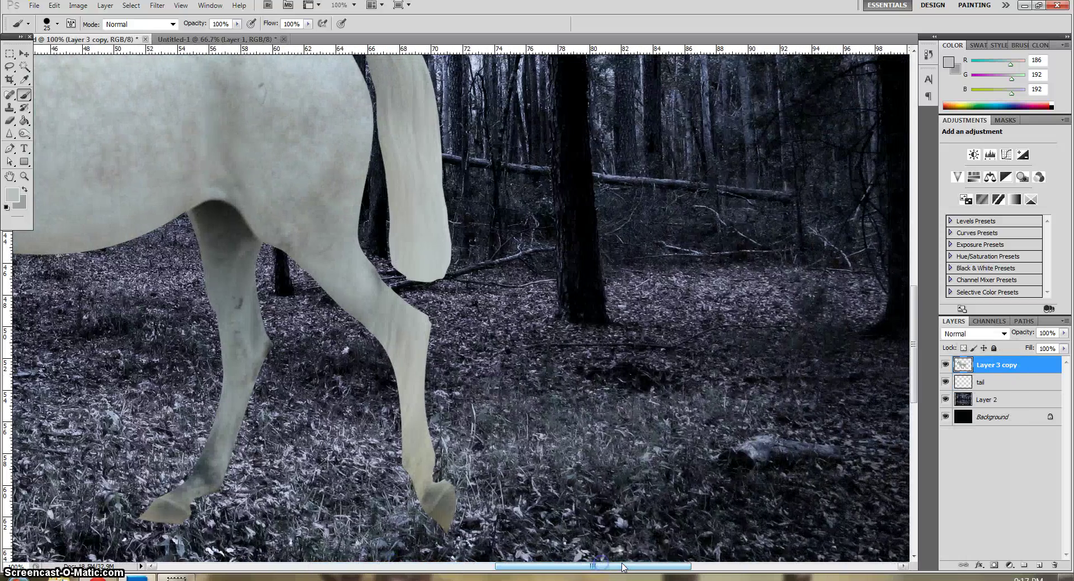
key("ctrl+minus")
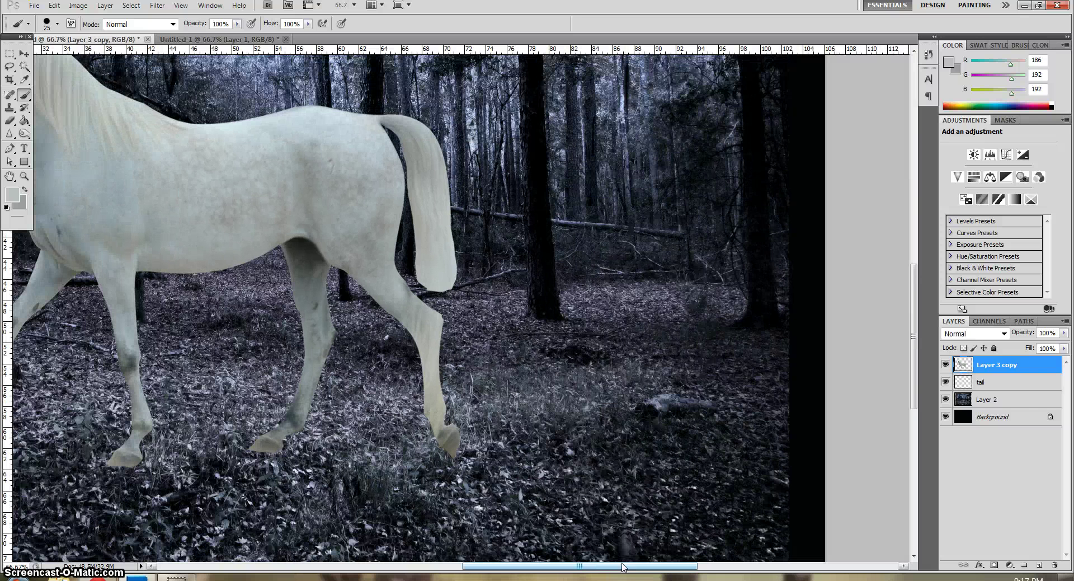
left_click(408, 175)
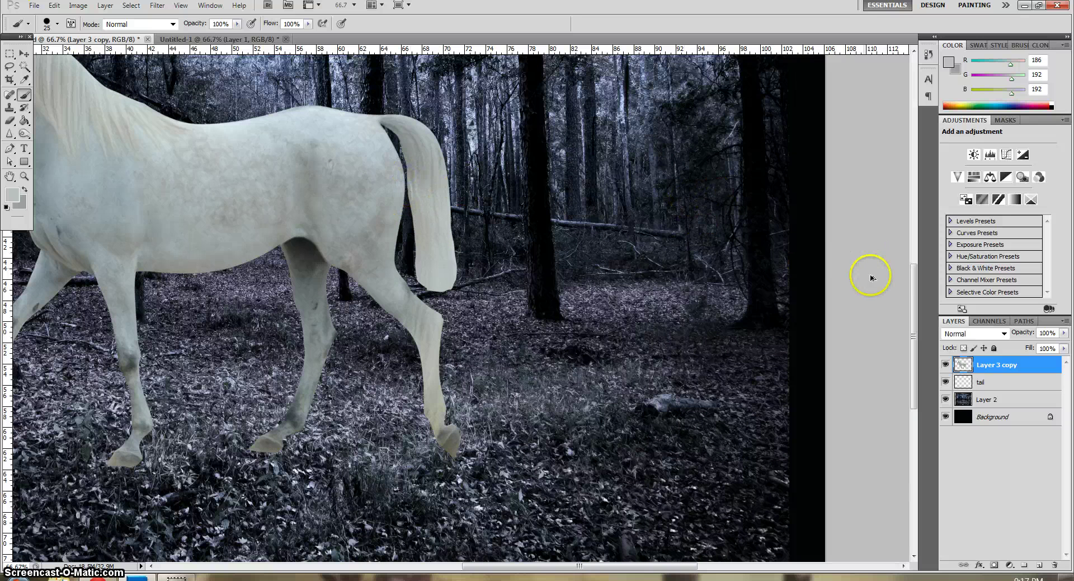
left_click(999, 382)
left_click(404, 145)
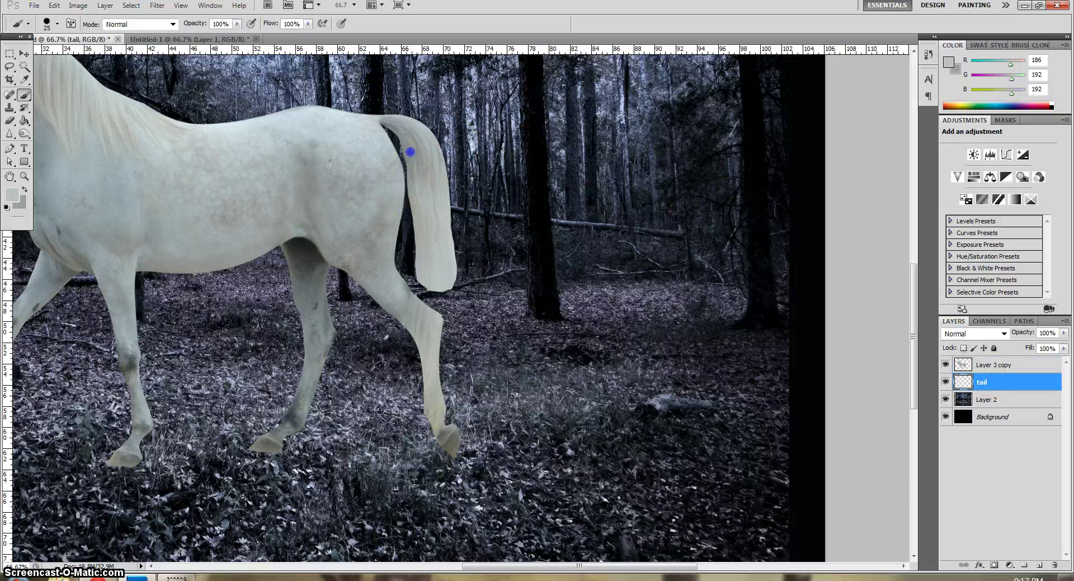
left_click_drag(406, 156, 432, 300)
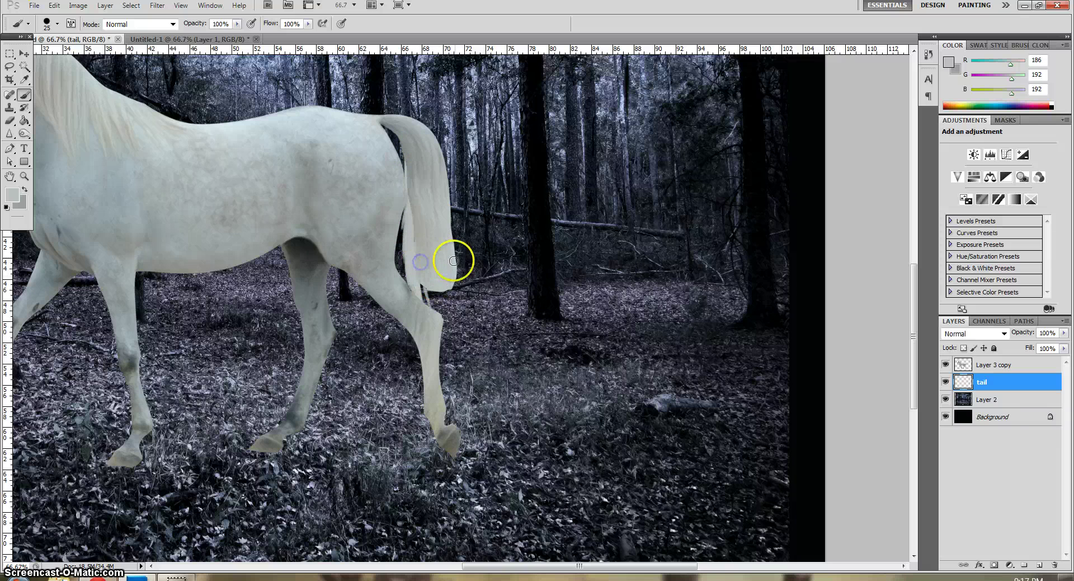
left_click(442, 191)
left_click_drag(456, 264, 491, 351)
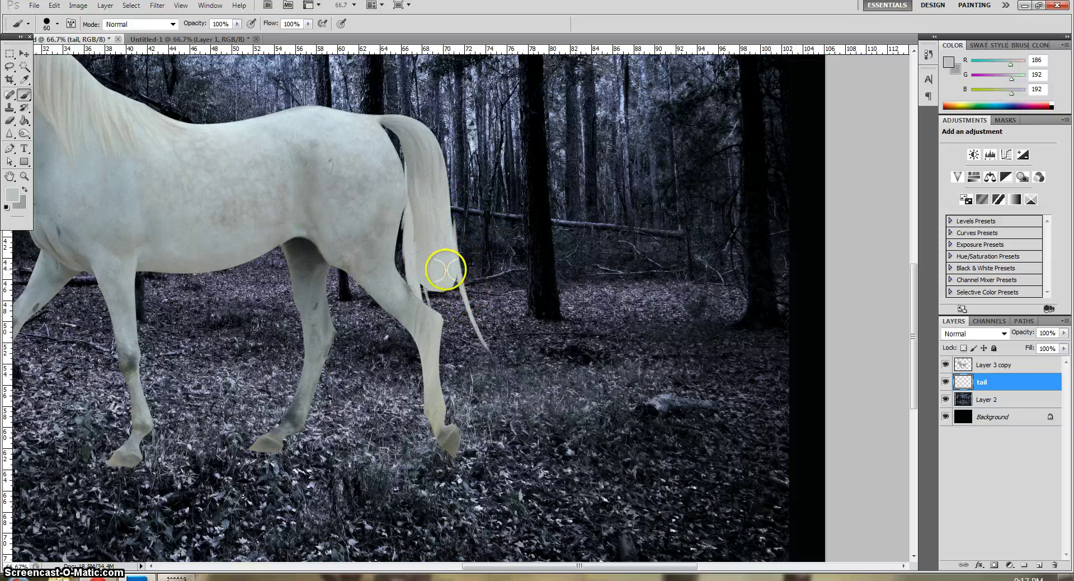
With an 80 px brush, paint the lower tail into a long tapering strand across the ground
key("bracketright")
key("bracketright")
key("bracketright")
mouse_move(443, 232)
left_mouse_down()
mouse_move(429, 235)
mouse_move(425, 259)
mouse_move(467, 360)
left_mouse_up()
left_click_drag(422, 281, 507, 403)
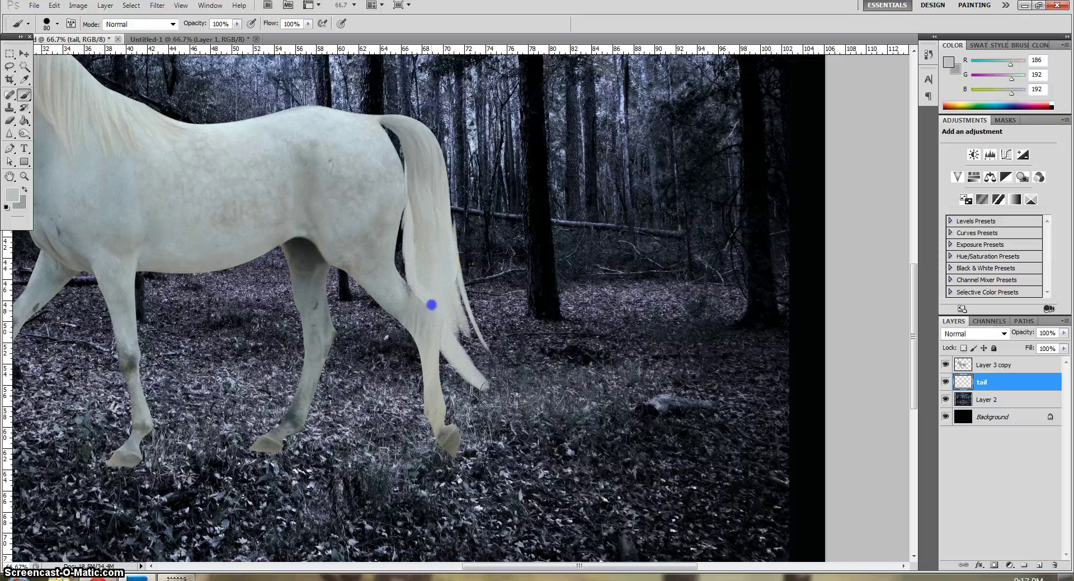
left_click_drag(431, 304, 495, 394)
left_click_drag(447, 289, 501, 392)
mouse_move(438, 250)
left_mouse_down()
mouse_move(504, 386)
mouse_move(507, 377)
left_mouse_up()
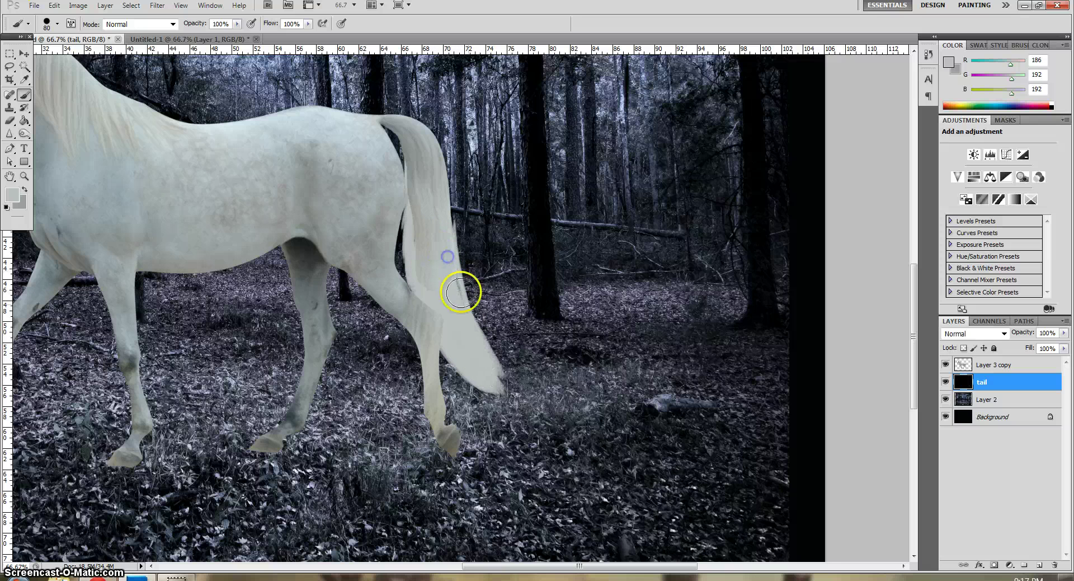
left_click_drag(463, 290, 512, 372)
left_click_drag(464, 312, 526, 384)
left_click_drag(487, 355, 577, 401)
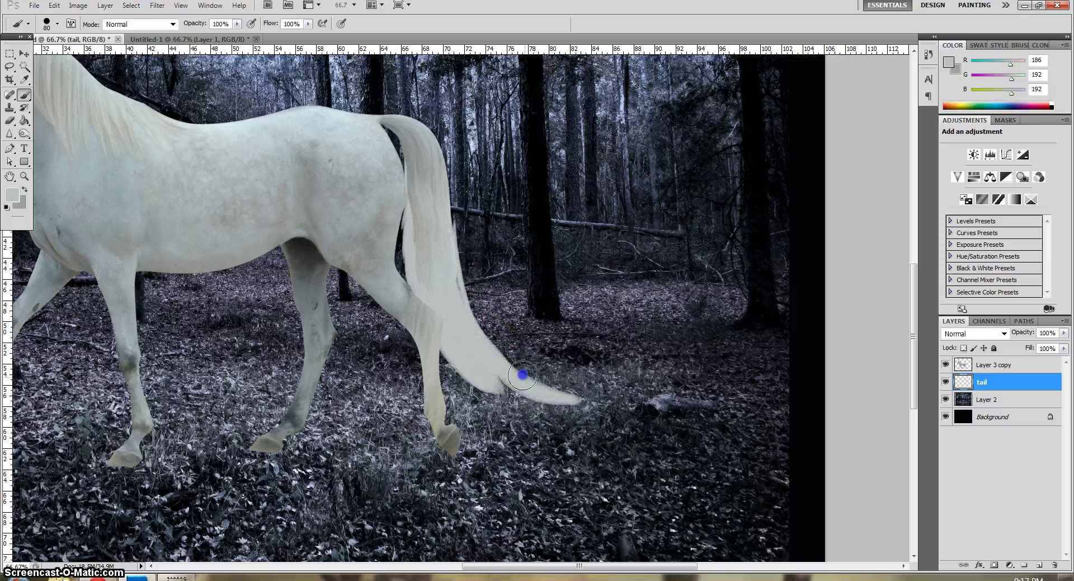
mouse_move(518, 376)
left_mouse_down()
mouse_move(616, 417)
mouse_move(606, 395)
mouse_move(629, 415)
mouse_move(773, 413)
left_mouse_up()
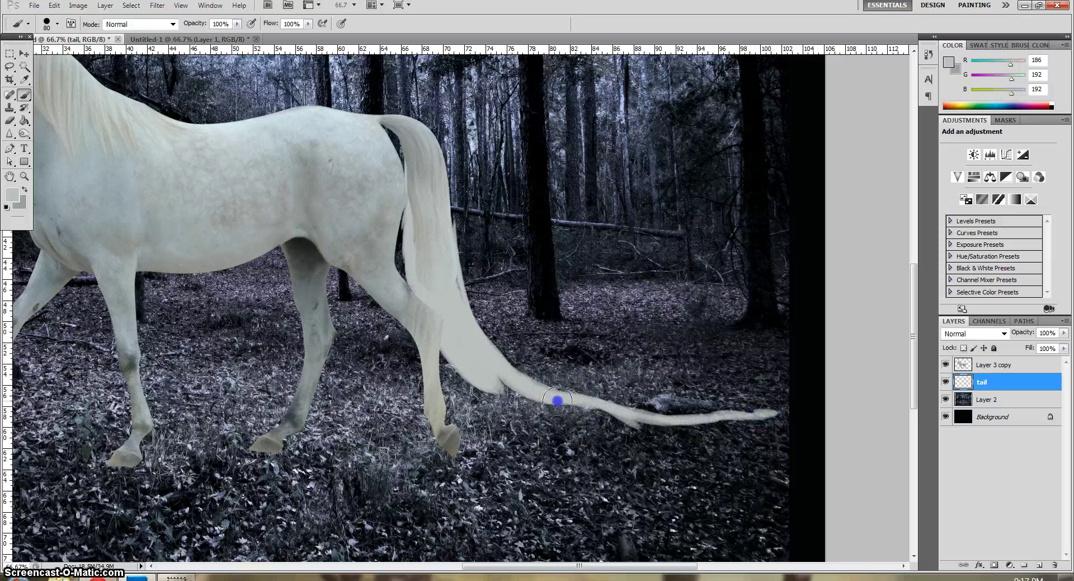
Blend the tail into the rump, add a second long lower strand, and soften the tail's edges
mouse_move(427, 283)
left_mouse_down()
mouse_move(431, 309)
mouse_move(412, 208)
mouse_move(399, 233)
mouse_move(401, 291)
mouse_move(400, 132)
mouse_move(391, 125)
mouse_move(400, 194)
mouse_move(427, 144)
mouse_move(391, 132)
mouse_move(455, 157)
mouse_move(439, 193)
left_mouse_up()
mouse_move(394, 121)
left_mouse_down()
mouse_move(445, 130)
mouse_move(462, 239)
left_mouse_up()
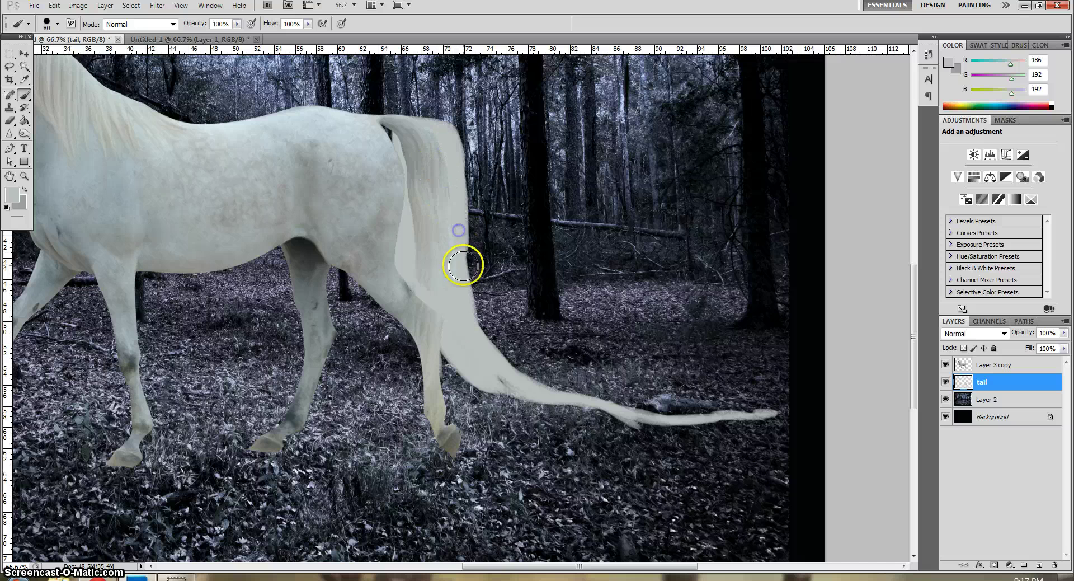
mouse_move(420, 275)
left_mouse_down()
mouse_move(422, 319)
mouse_move(460, 404)
mouse_move(497, 427)
left_mouse_up()
left_click_drag(465, 362, 477, 388)
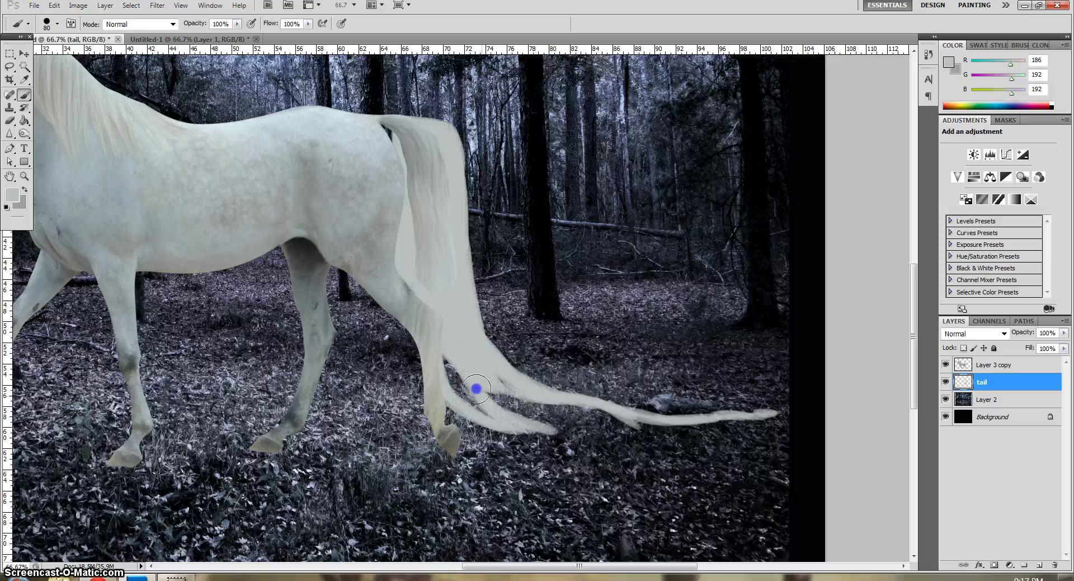
left_click_drag(523, 416, 565, 431)
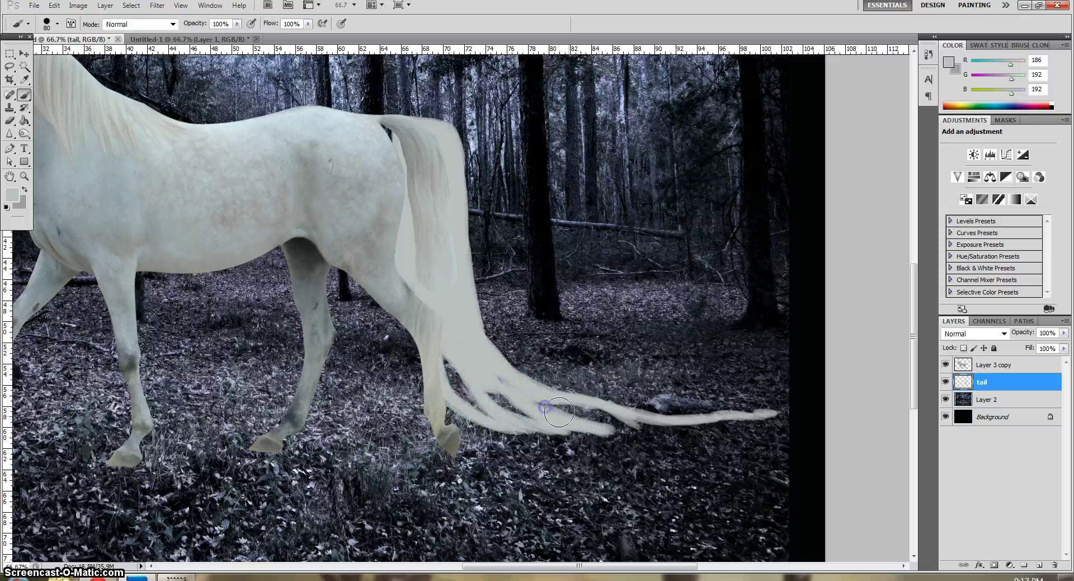
mouse_move(498, 381)
left_mouse_down()
mouse_move(686, 437)
mouse_move(772, 415)
left_mouse_up()
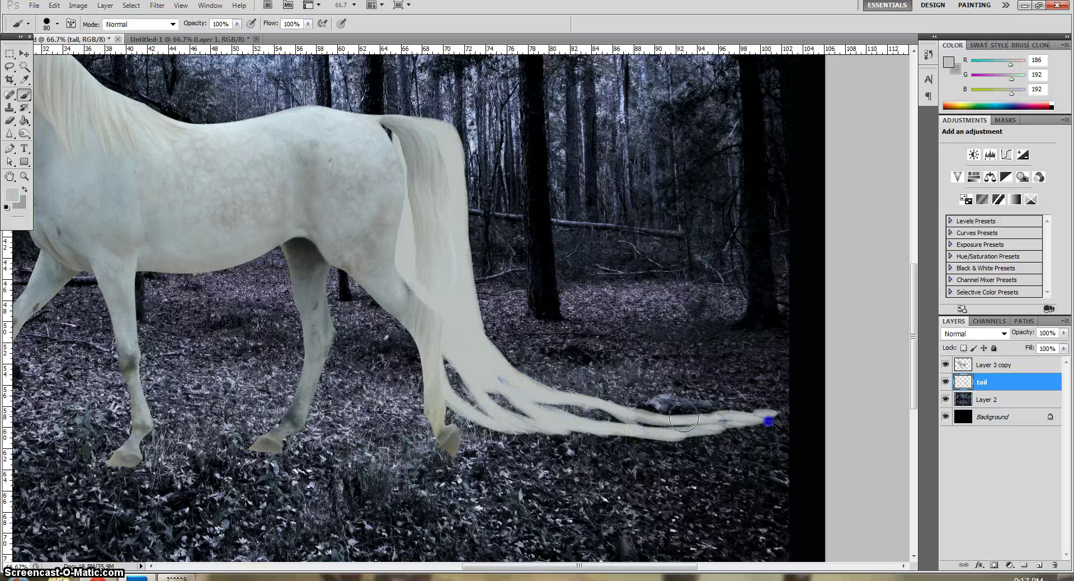
left_click_drag(515, 387, 614, 425)
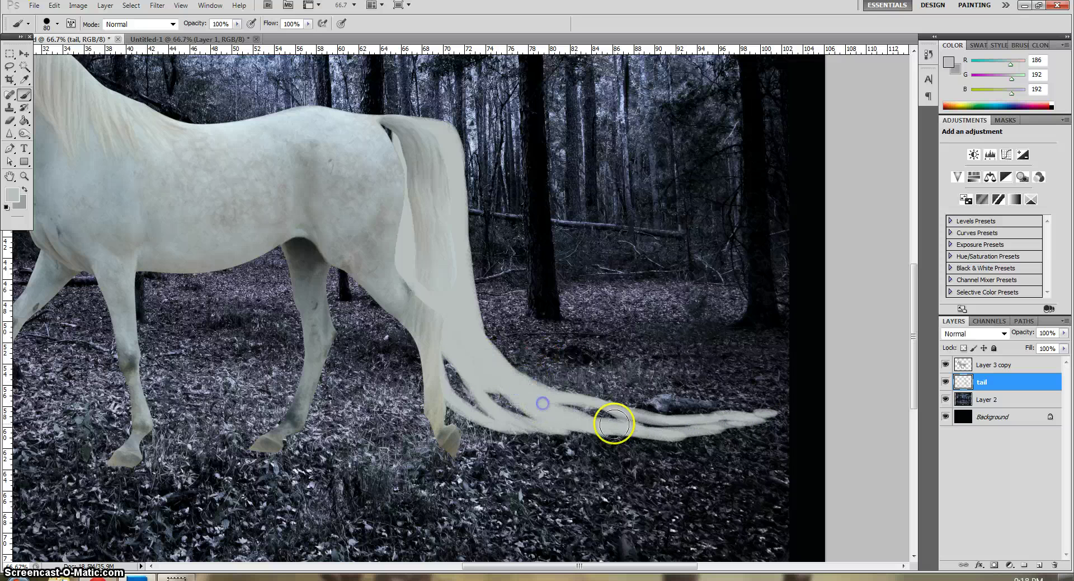
left_click_drag(699, 425, 738, 417)
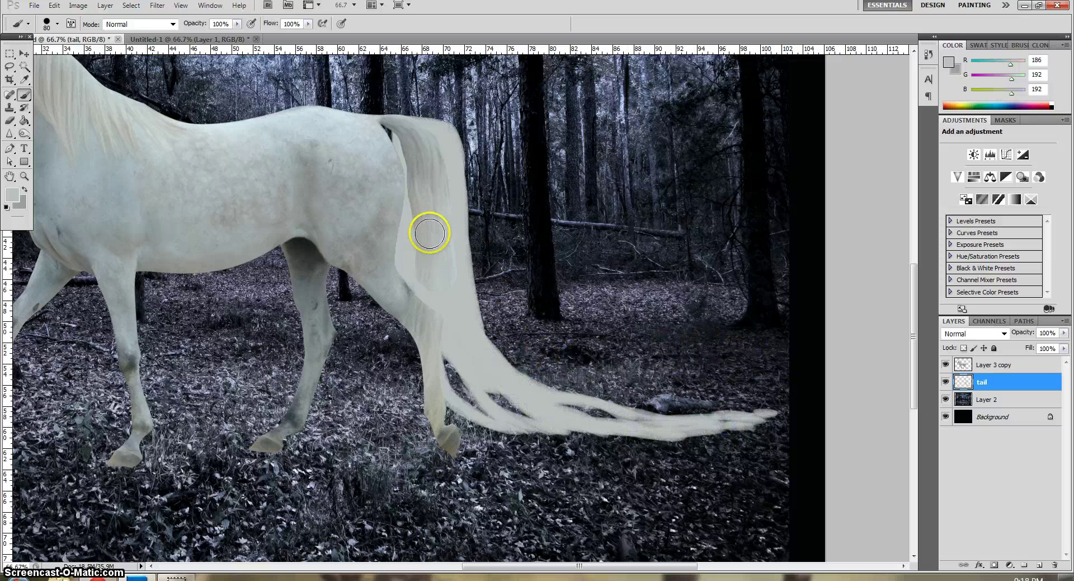
left_click_drag(416, 245, 426, 365)
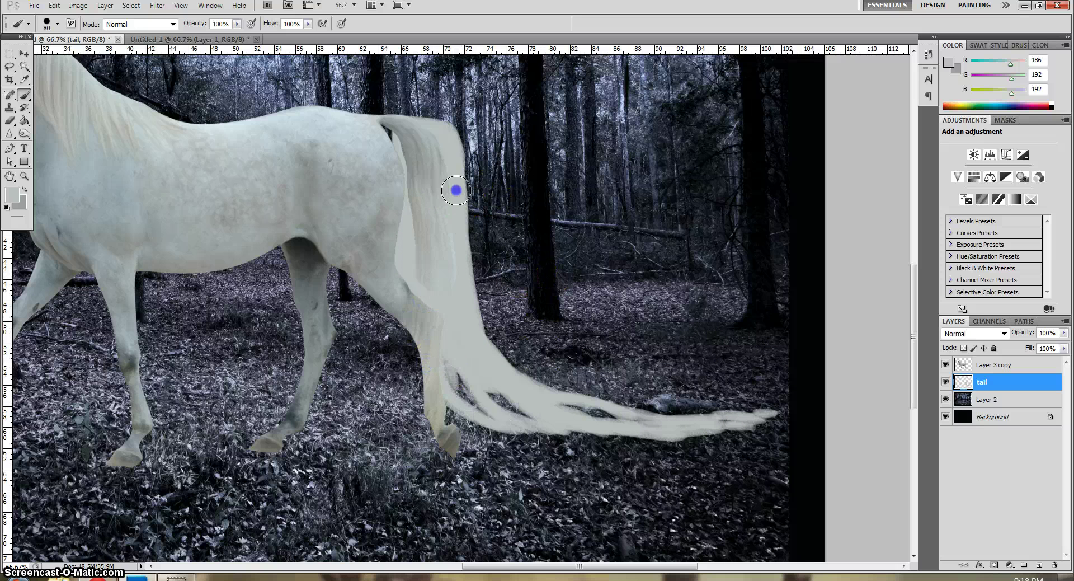
left_click_drag(456, 192, 492, 324)
left_click_drag(460, 230, 504, 350)
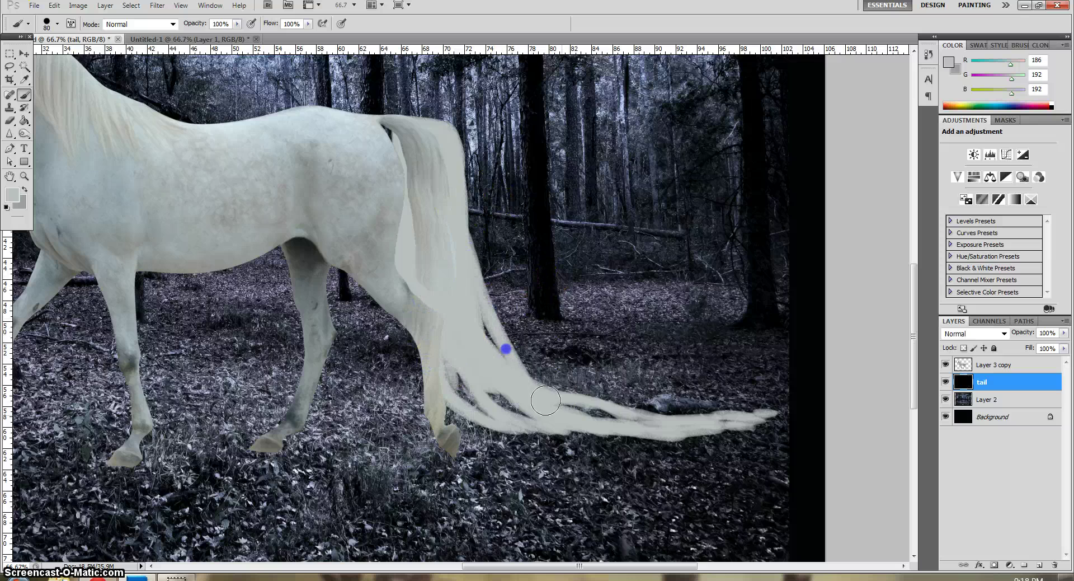
Erase the long trailing tail tip and dark blotch with a 45 px eraser
key("ctrl+minus")
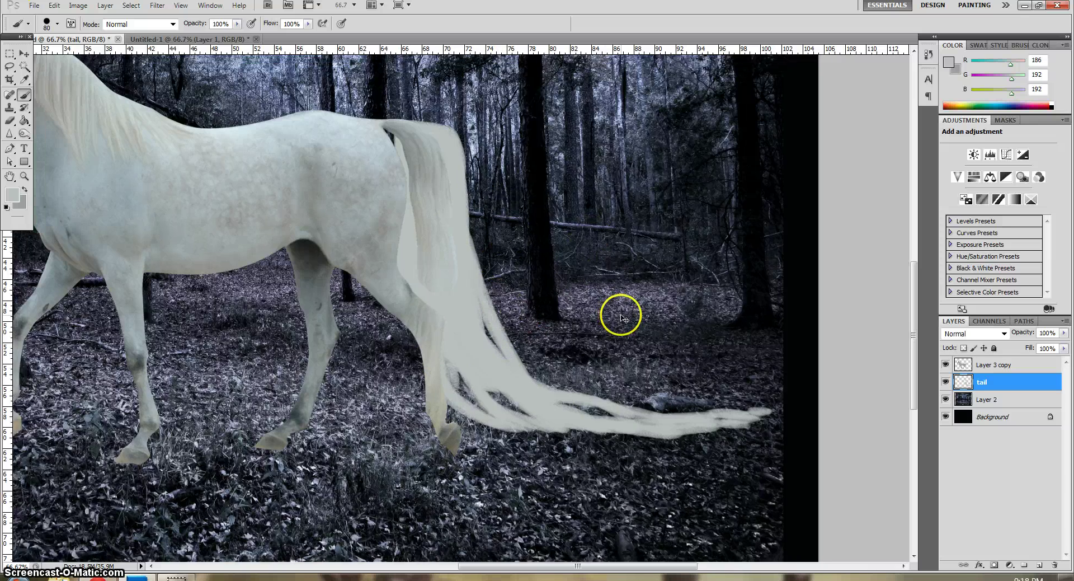
key("ctrl+minus")
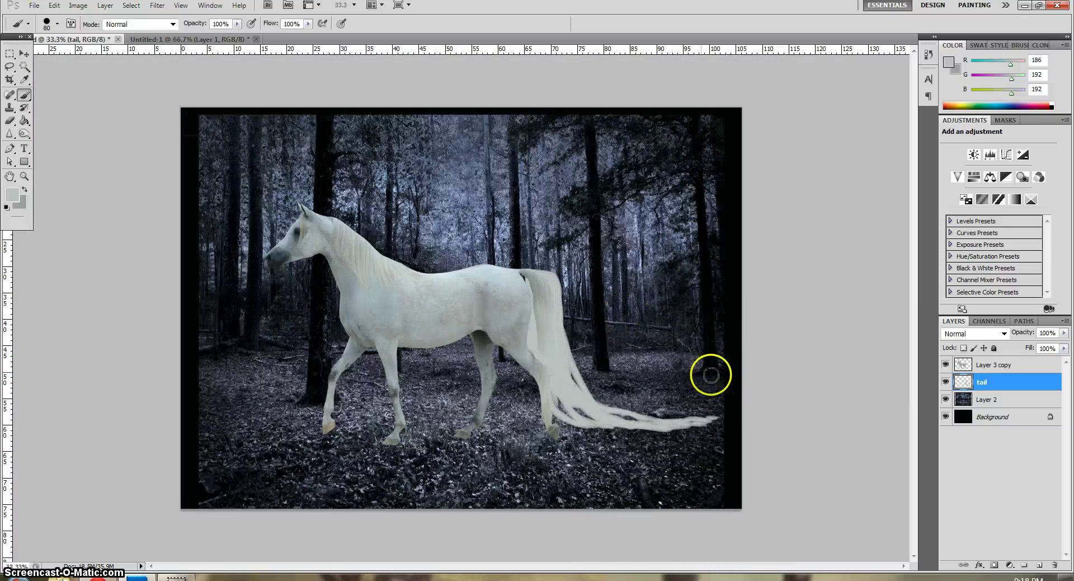
key("e")
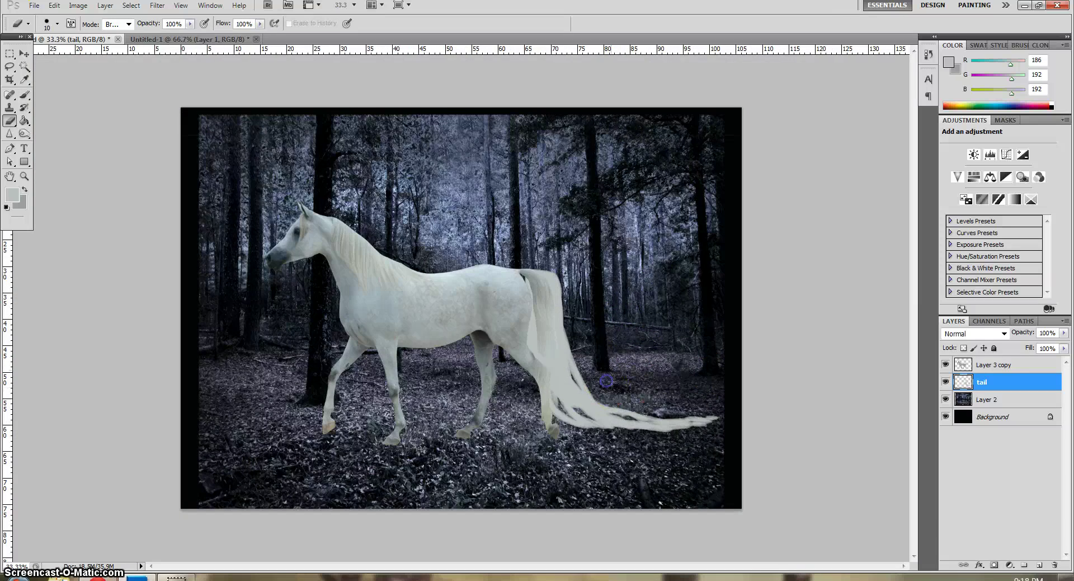
key("bracketright")
key("bracketright")
key("bracketright")
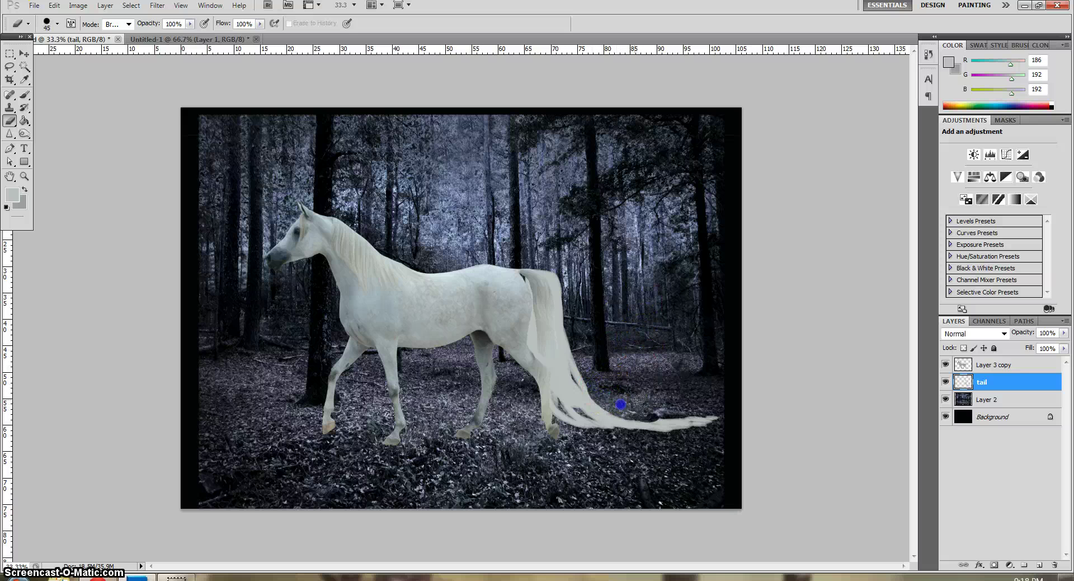
left_click_drag(643, 432, 619, 433)
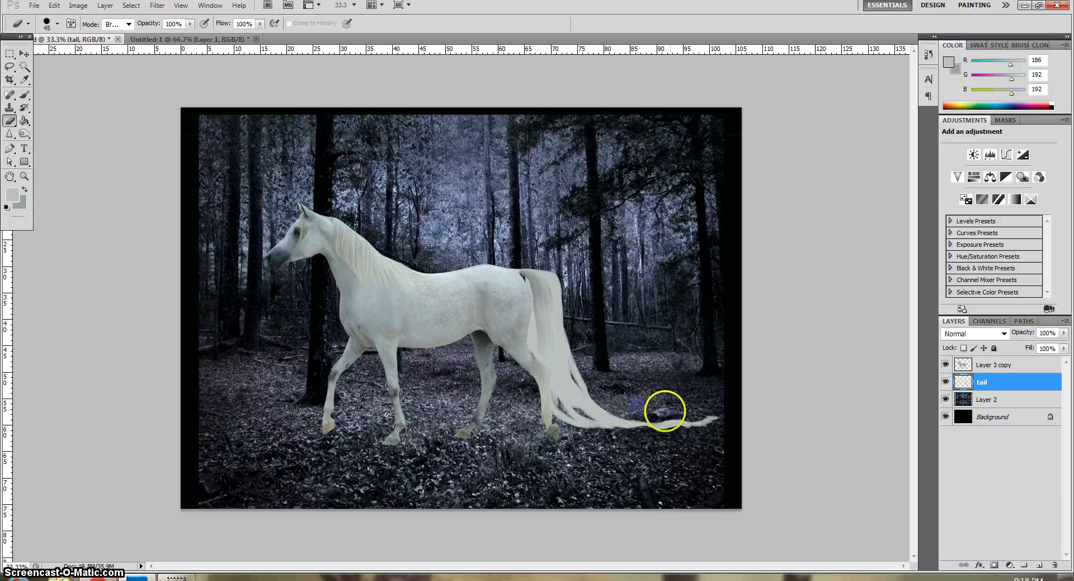
left_click_drag(664, 411, 682, 416)
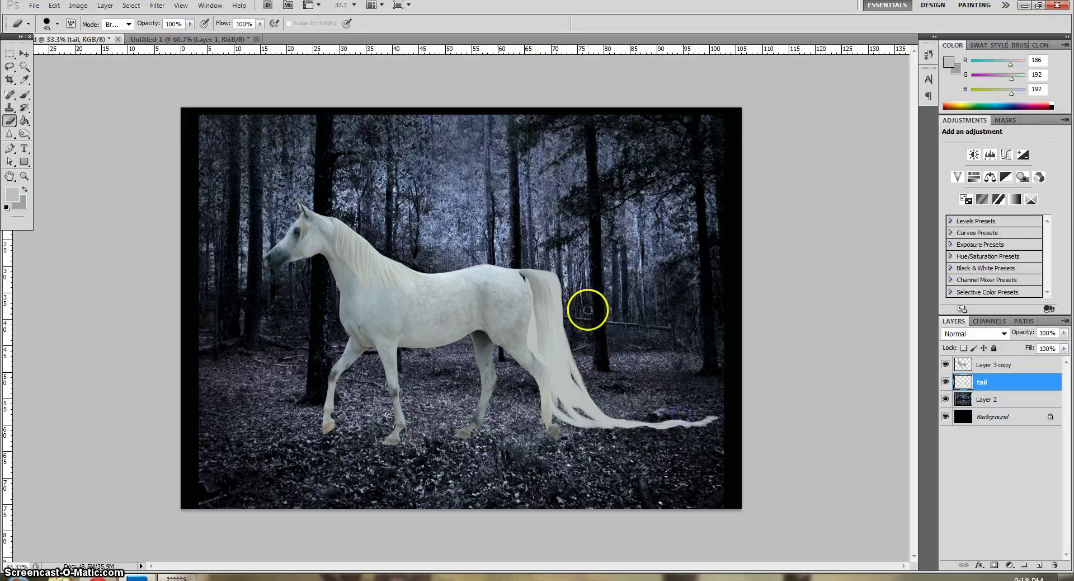
mouse_move(588, 307)
left_mouse_down()
mouse_move(599, 384)
mouse_move(674, 411)
mouse_move(620, 424)
left_mouse_up()
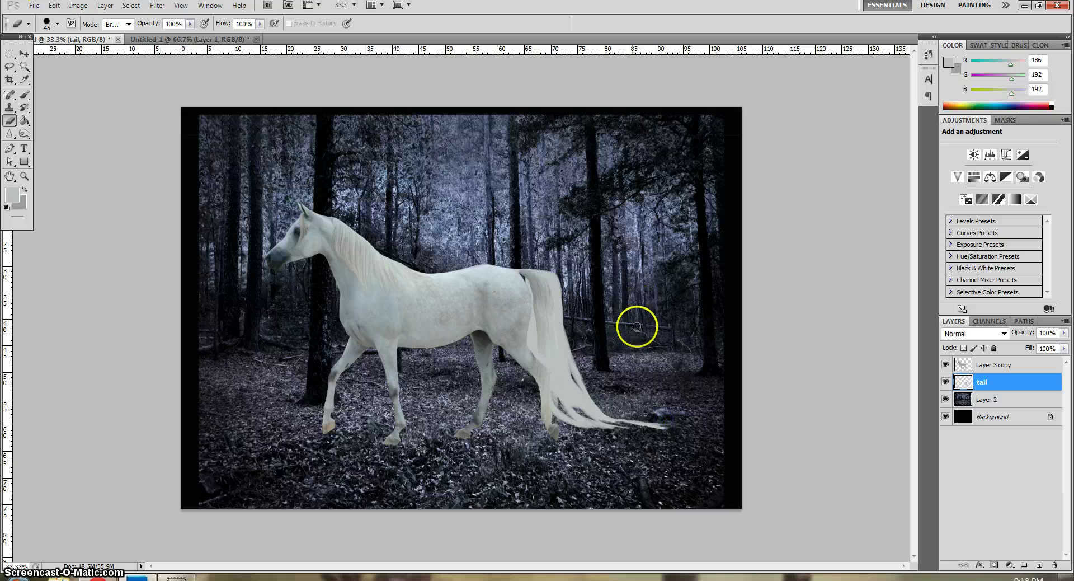
left_click_drag(647, 425, 656, 417)
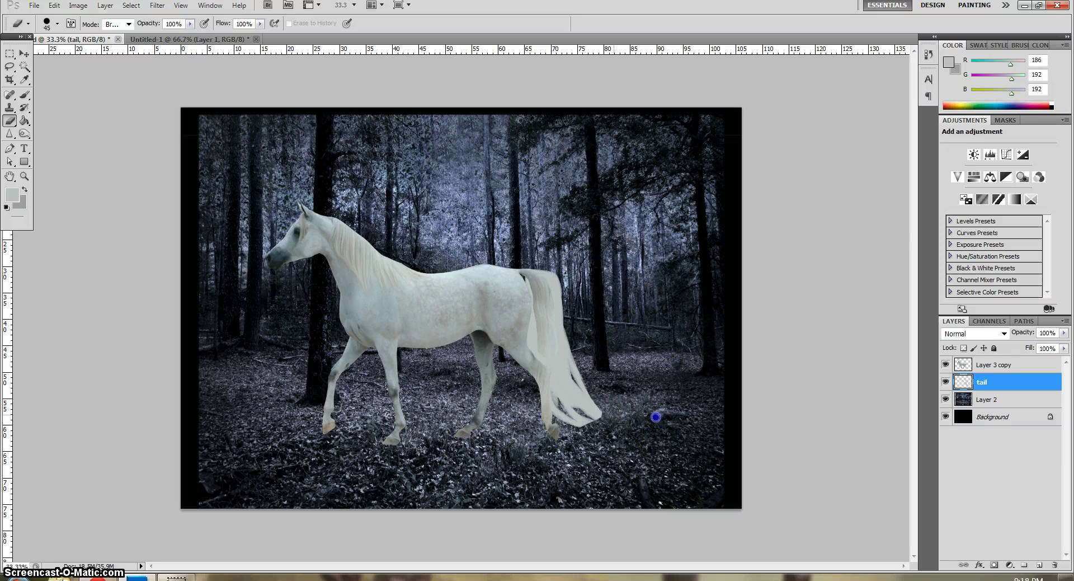
Rotate the canvas view about 90 degrees, zoom to 50%, and set a 50 px brush
key("r")
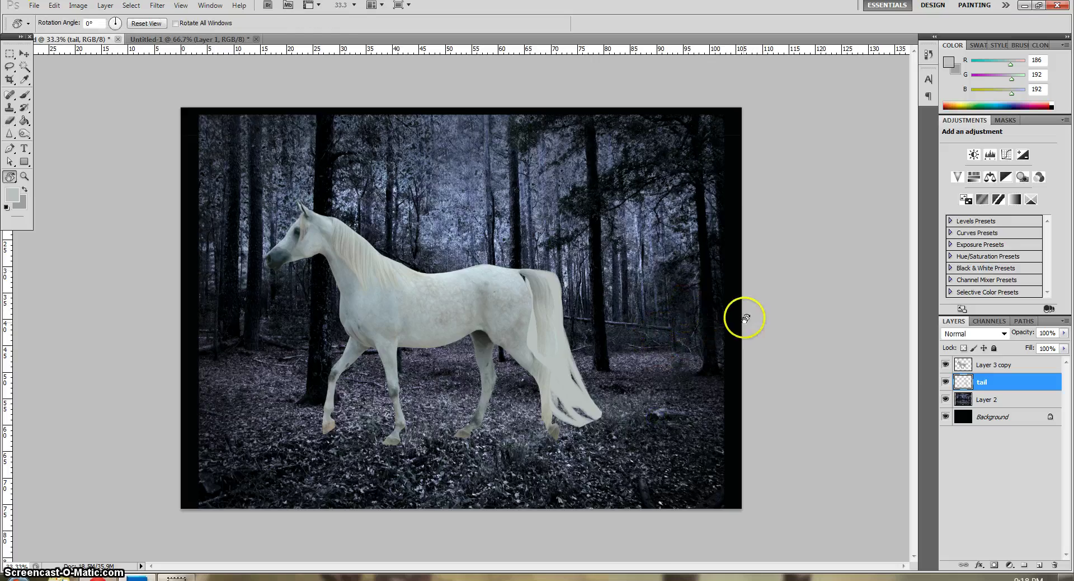
left_click_drag(746, 318, 793, 447)
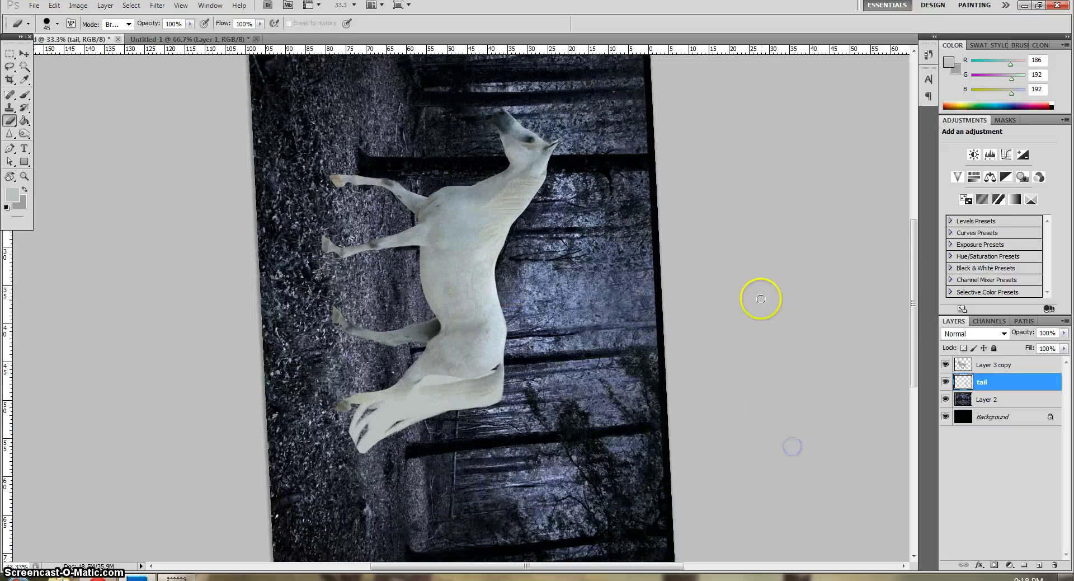
key("ctrl+plus")
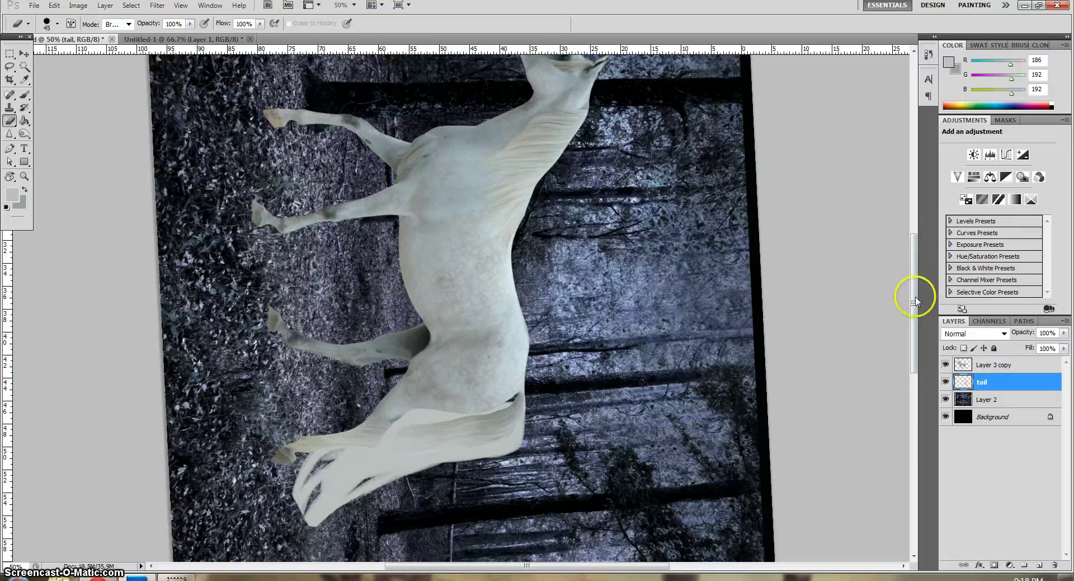
left_click_drag(914, 295, 911, 343)
key("b")
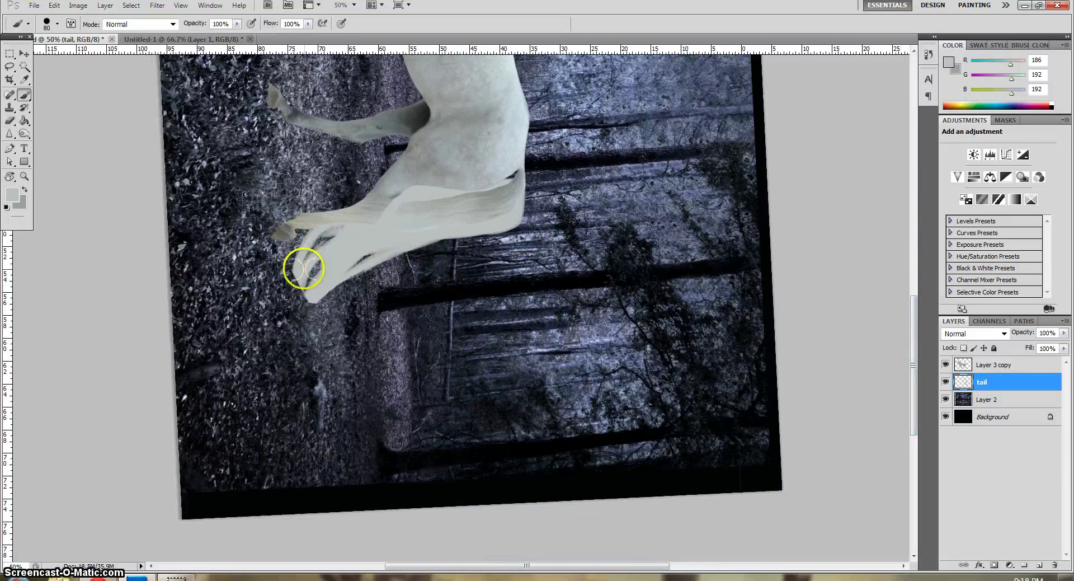
key("bracketleft")
key("bracketleft")
key("bracketleft")
Paint several pale wavy strands extending the tail toward its tip
left_click_drag(305, 248, 288, 280)
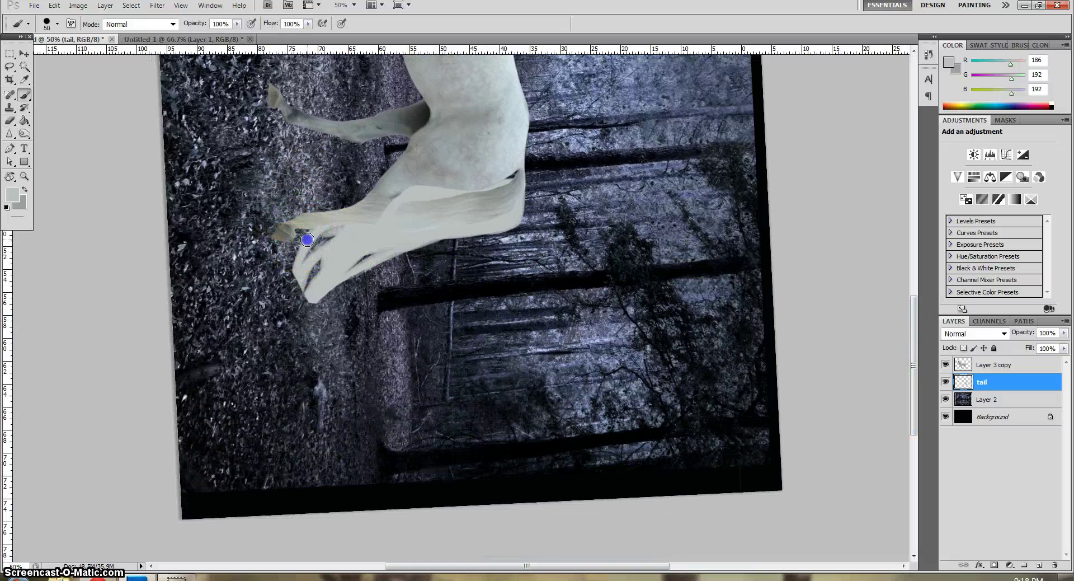
mouse_move(302, 242)
left_mouse_down()
mouse_move(293, 275)
mouse_move(300, 329)
left_mouse_up()
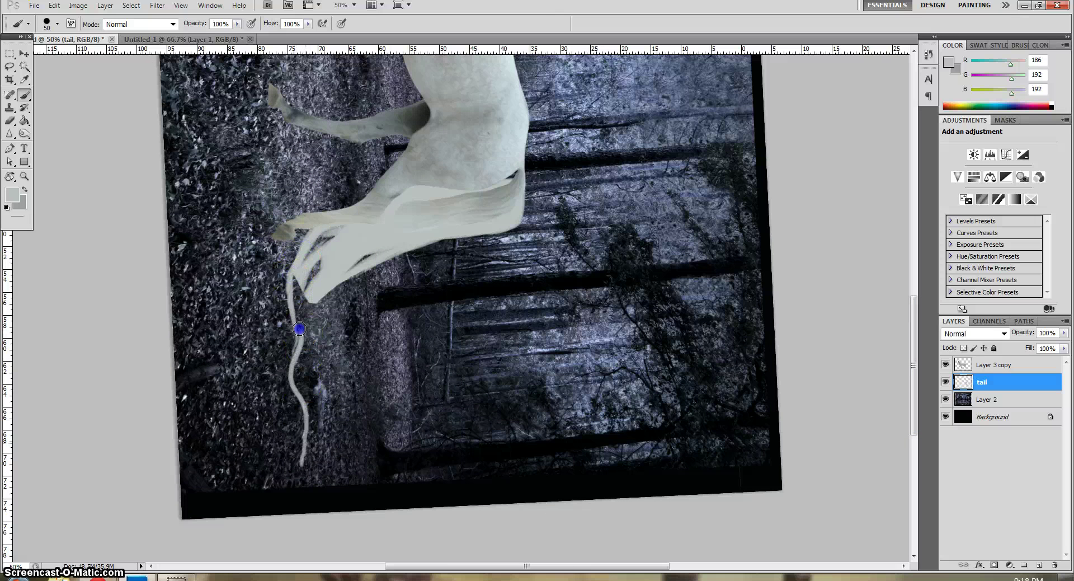
left_click(297, 343)
left_click_drag(302, 247, 293, 320)
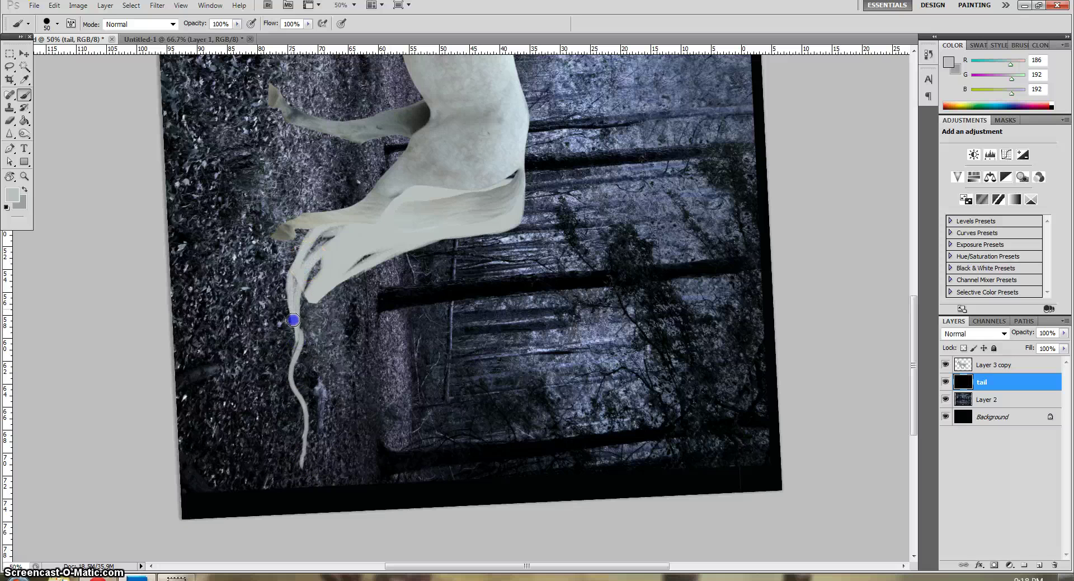
mouse_move(300, 367)
left_mouse_down()
mouse_move(297, 344)
mouse_move(300, 384)
left_mouse_up()
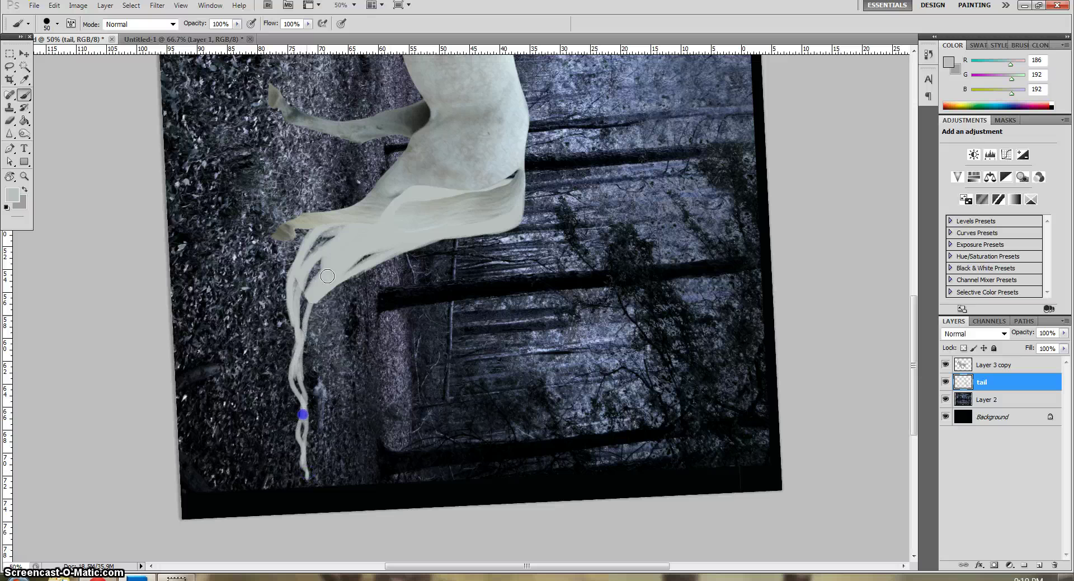
left_click_drag(323, 278, 305, 322)
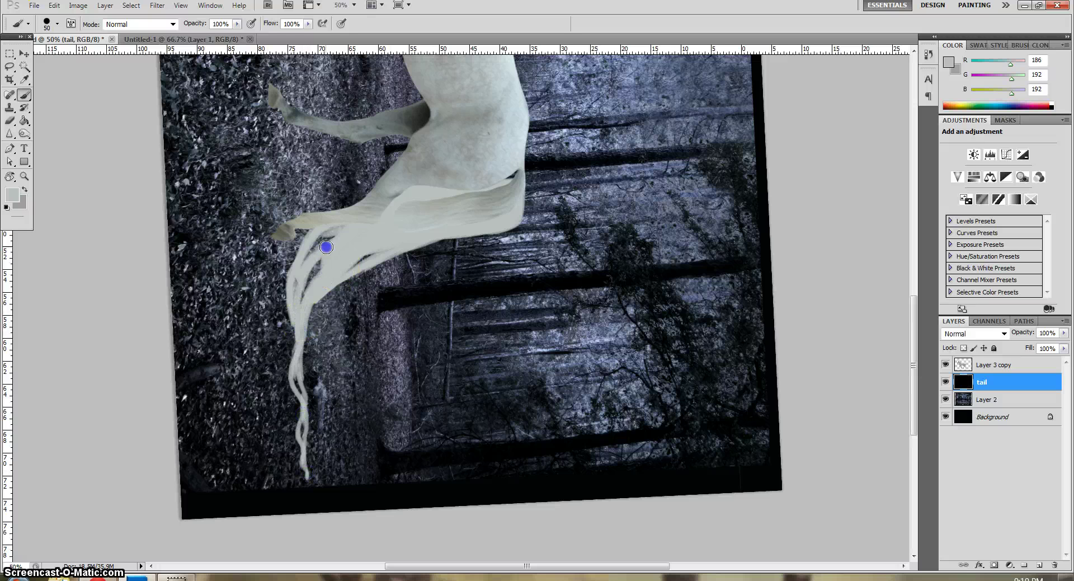
mouse_move(289, 316)
left_mouse_down()
mouse_move(319, 263)
mouse_move(300, 356)
left_mouse_up()
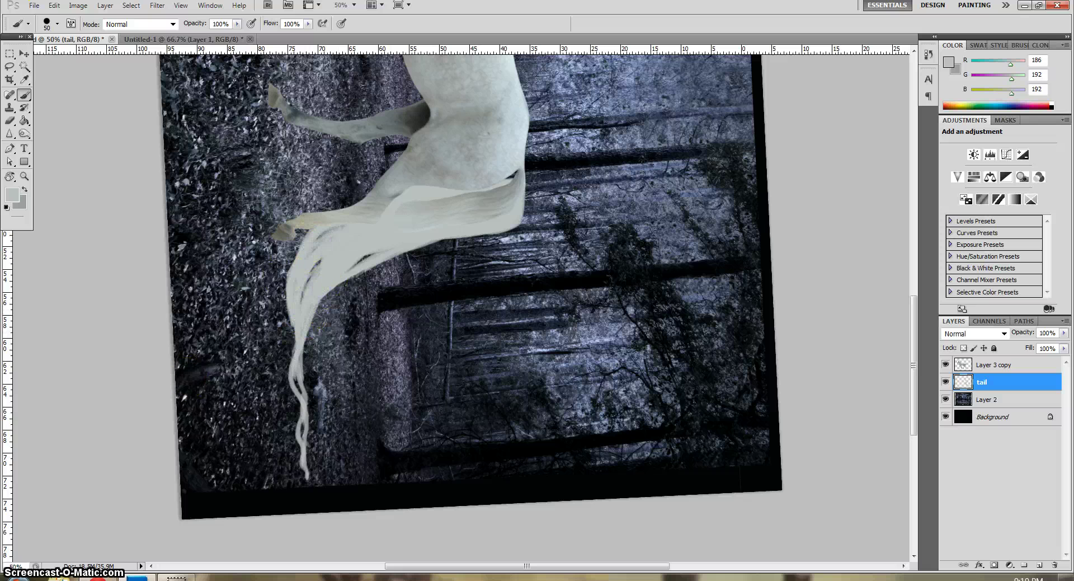
Shrink the brush to 15 px and paint light strokes along the upper, mid and lower strands
key("bracketleft")
key("bracketleft")
key("bracketleft")
left_click_drag(312, 240, 300, 247)
key("bracketleft")
left_click(307, 236)
left_click_drag(295, 247, 304, 242)
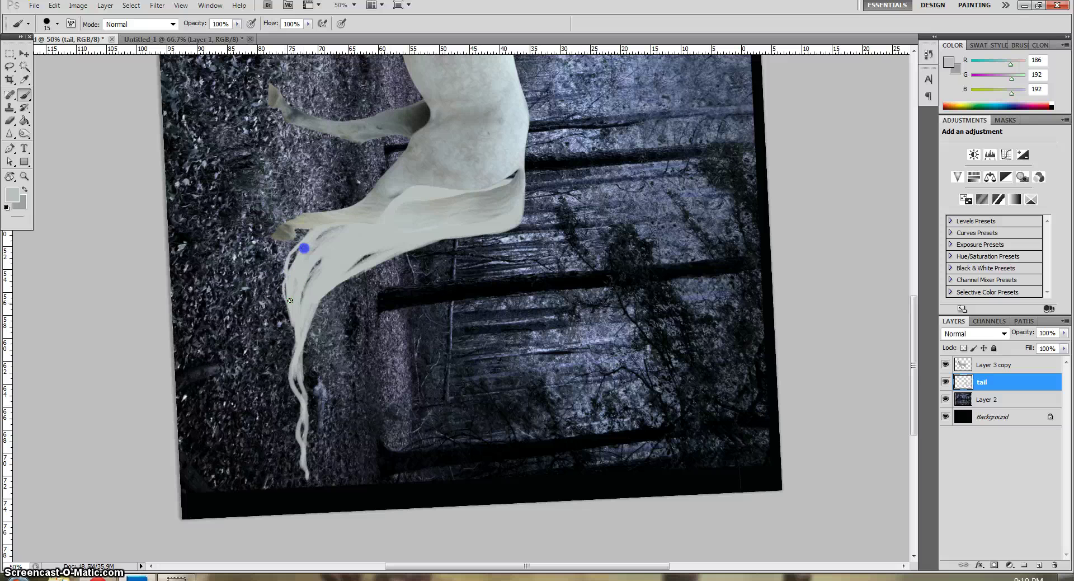
mouse_move(286, 310)
left_mouse_down()
mouse_move(291, 321)
mouse_move(347, 277)
mouse_move(329, 299)
left_mouse_up()
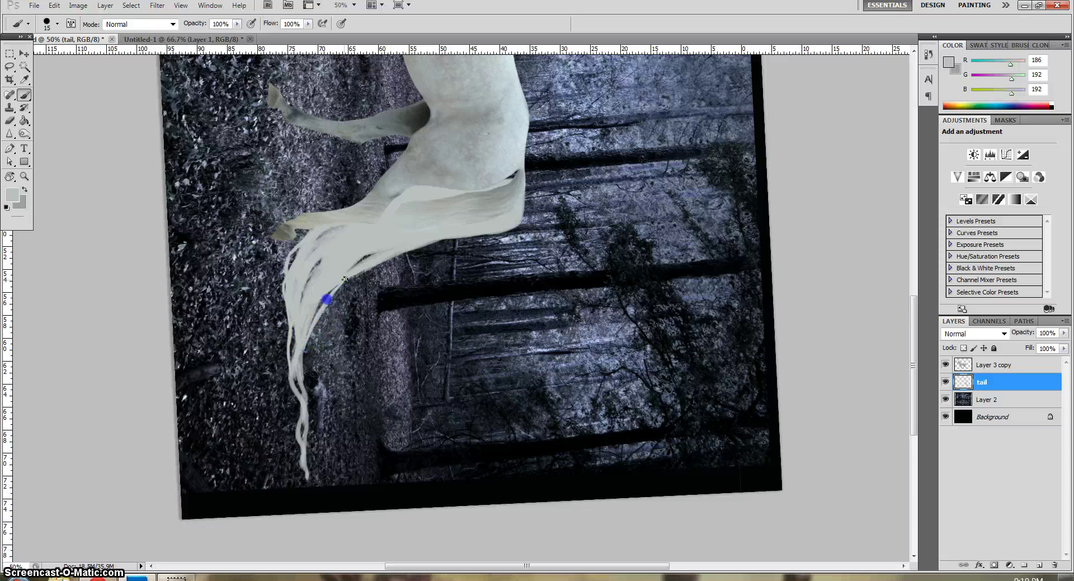
left_click_drag(308, 340, 300, 378)
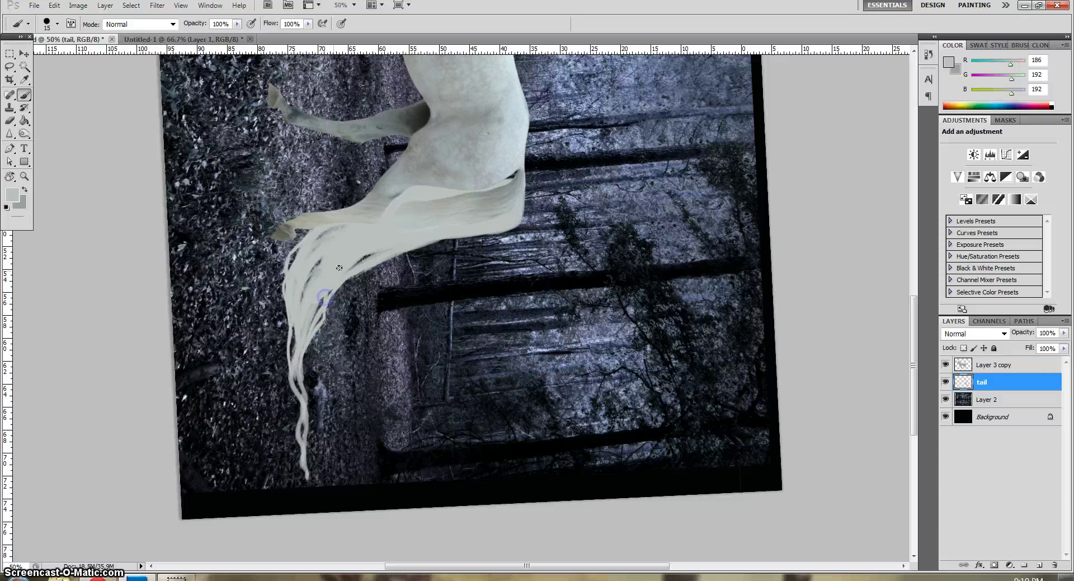
mouse_move(325, 297)
left_mouse_down()
mouse_move(300, 359)
mouse_move(304, 503)
left_mouse_up()
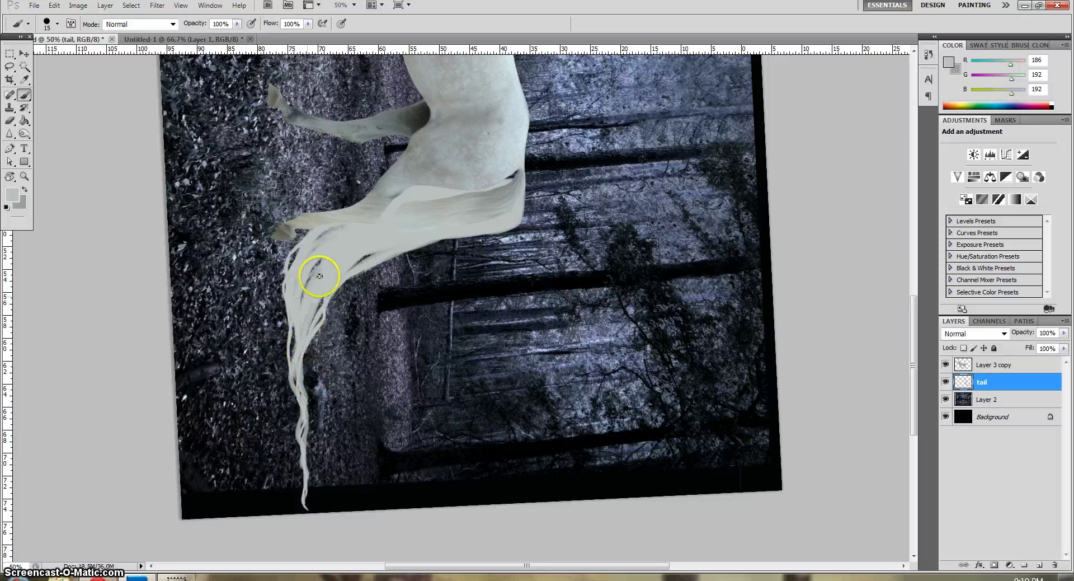
Retouch and brighten individual strands on the upper and lower tail
left_click_drag(307, 331, 316, 328)
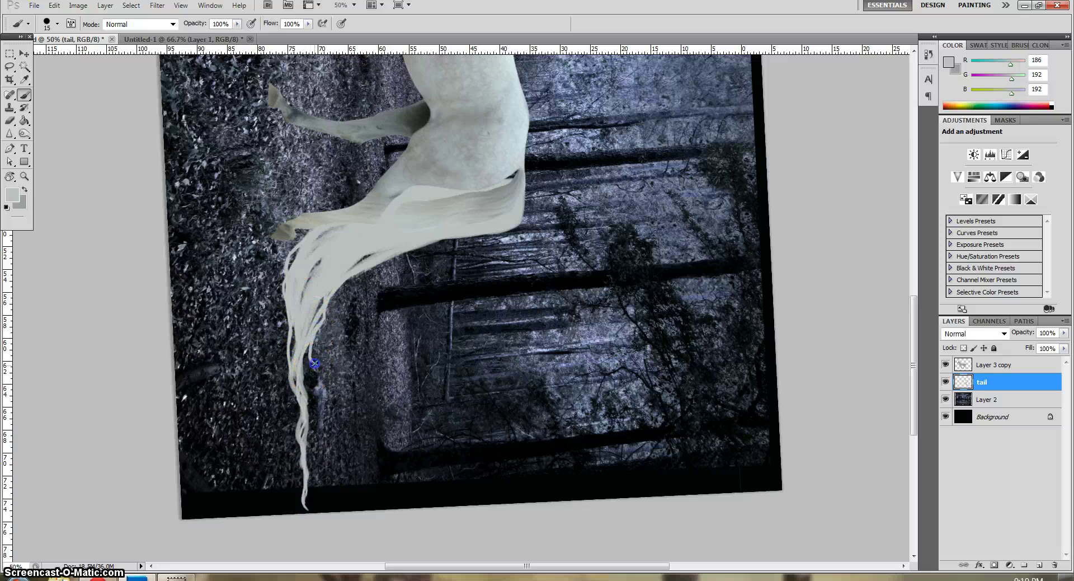
left_click_drag(315, 371, 329, 442)
left_click(321, 429)
left_click(313, 475)
left_click(312, 366)
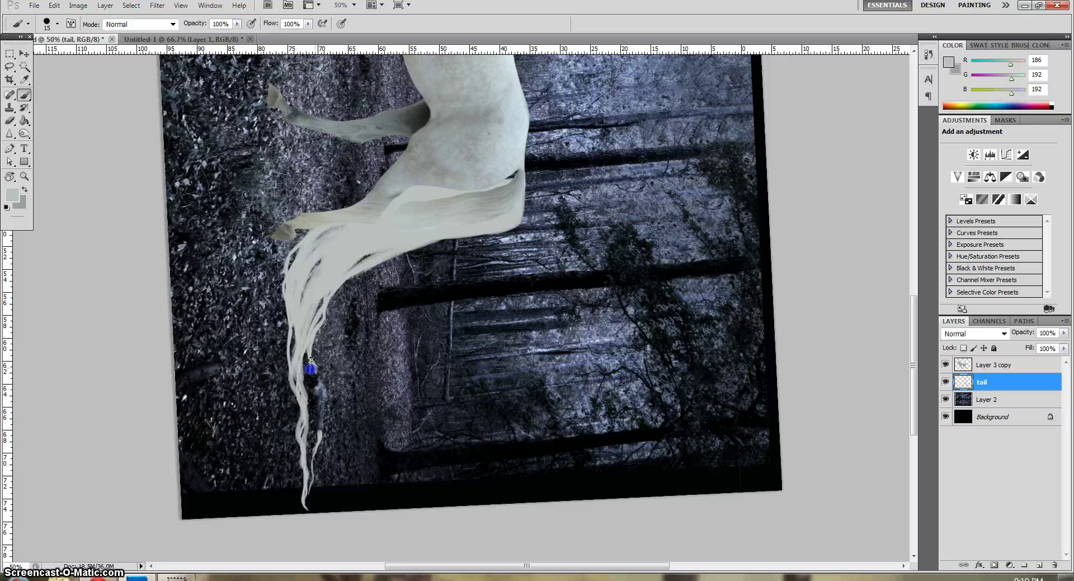
left_click(313, 457)
Paint a thin hair wisp trailing down the tail's left edge
left_click(284, 283)
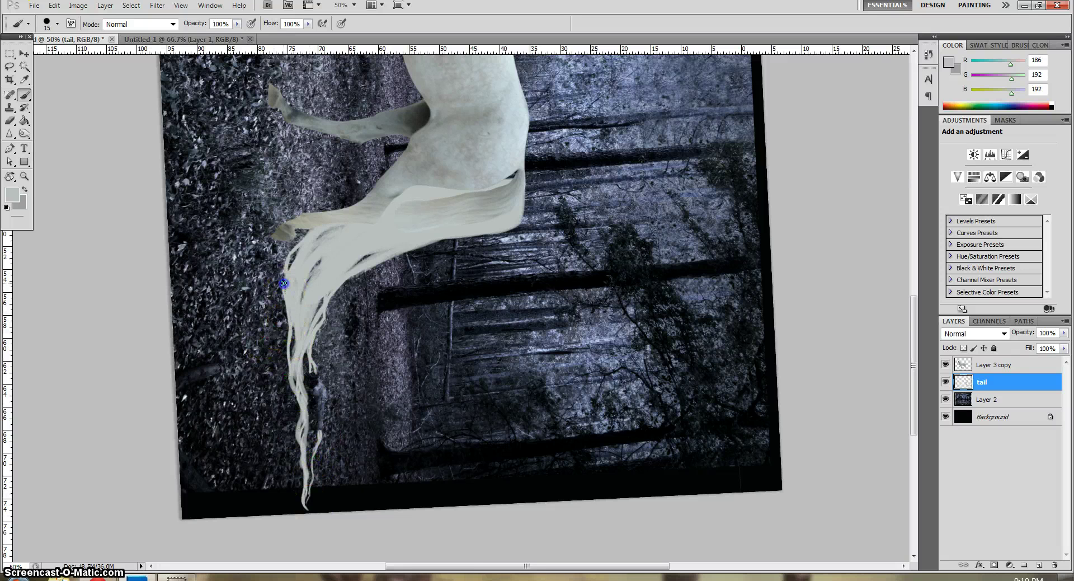
left_click_drag(284, 283, 279, 315)
left_click_drag(271, 319, 281, 383)
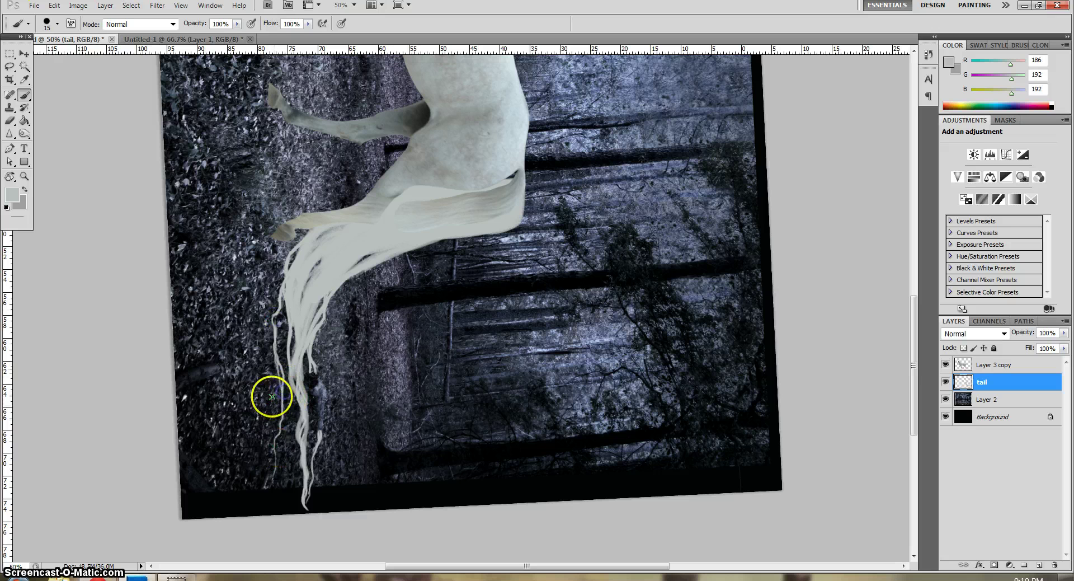
left_click_drag(280, 392, 293, 447)
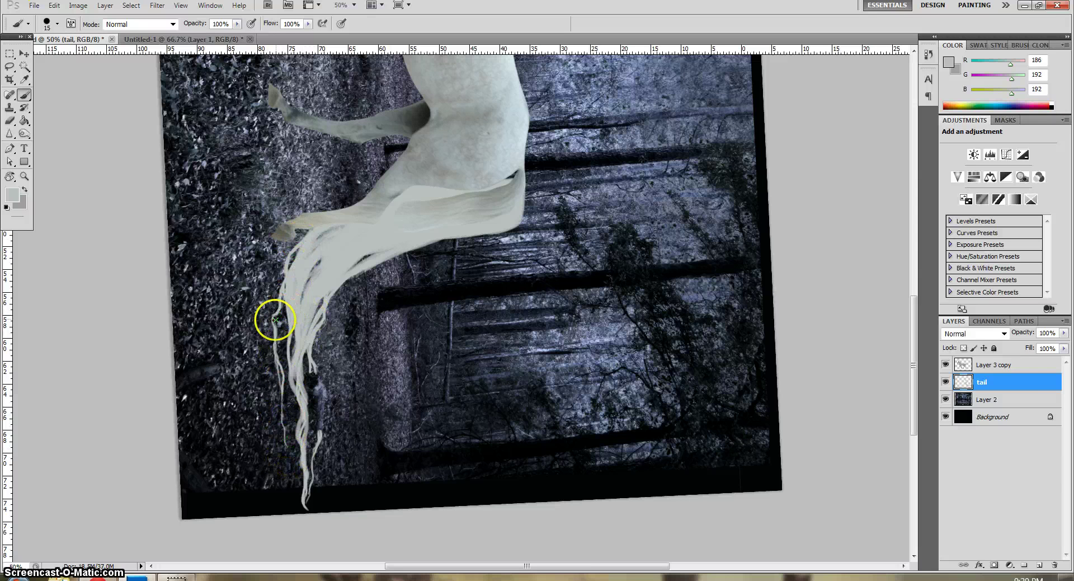